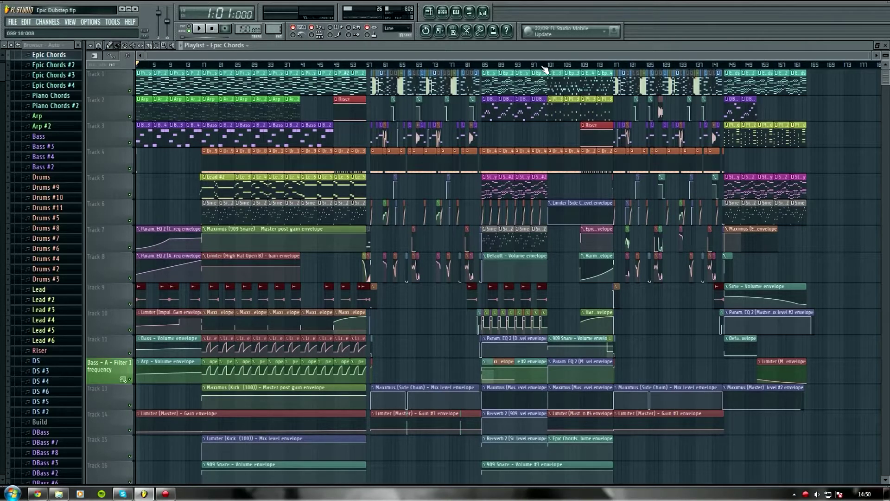
Zoom the Playlist in, return to bar 1 and play the Epic Chords arrangement.
scroll(546, 69, up, 4)
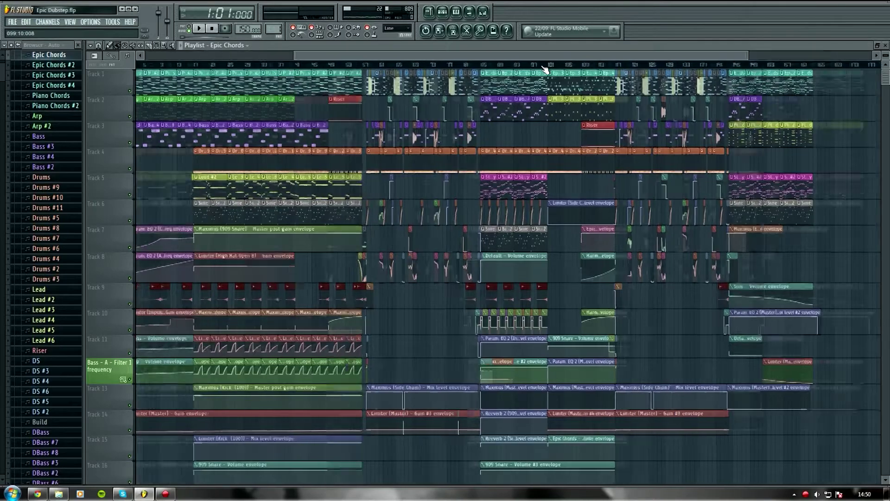
drag(555, 57, 10, 123)
scroll(414, 58, up, 3)
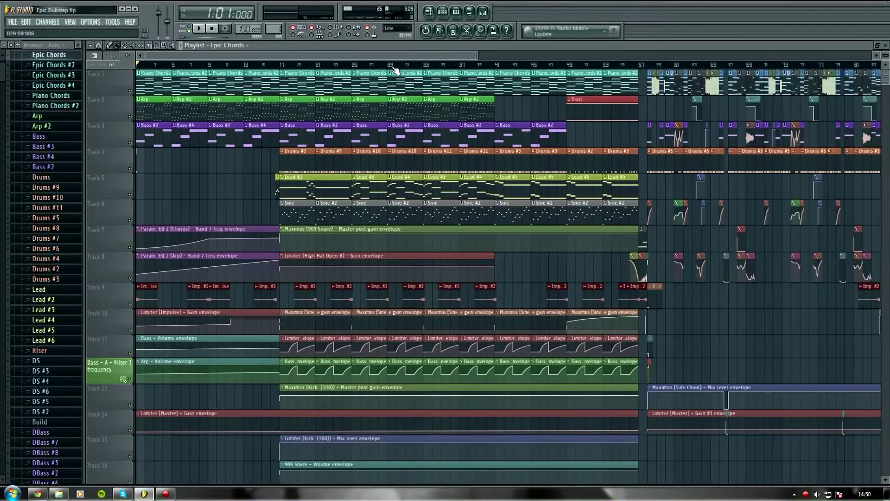
scroll(398, 71, right, 8)
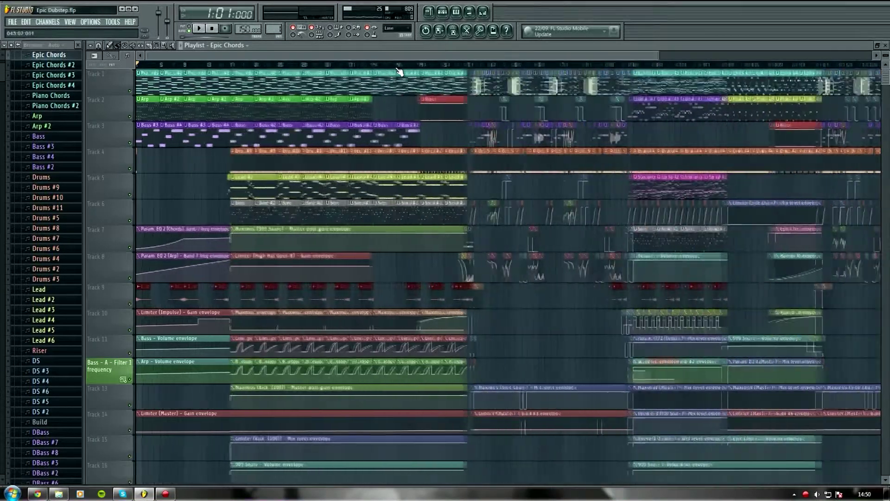
scroll(405, 64, left, 8)
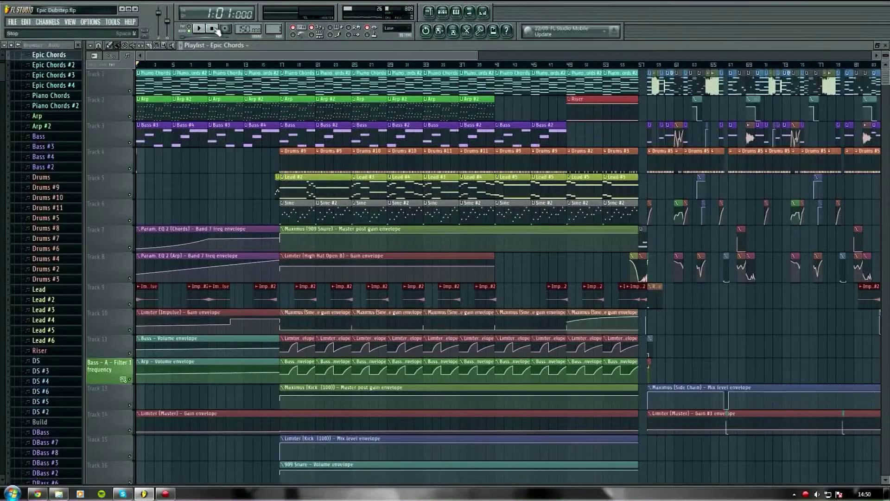
scroll(208, 68, up, 4)
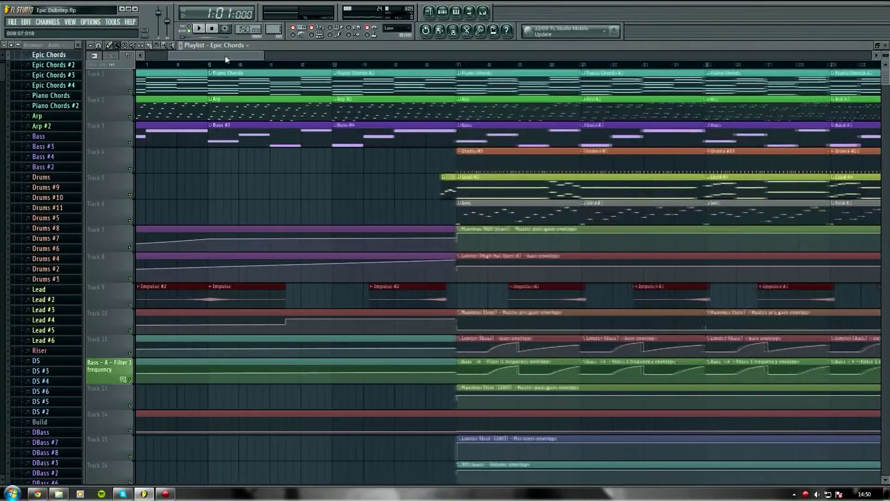
drag(225, 57, 6, 54)
key(space)
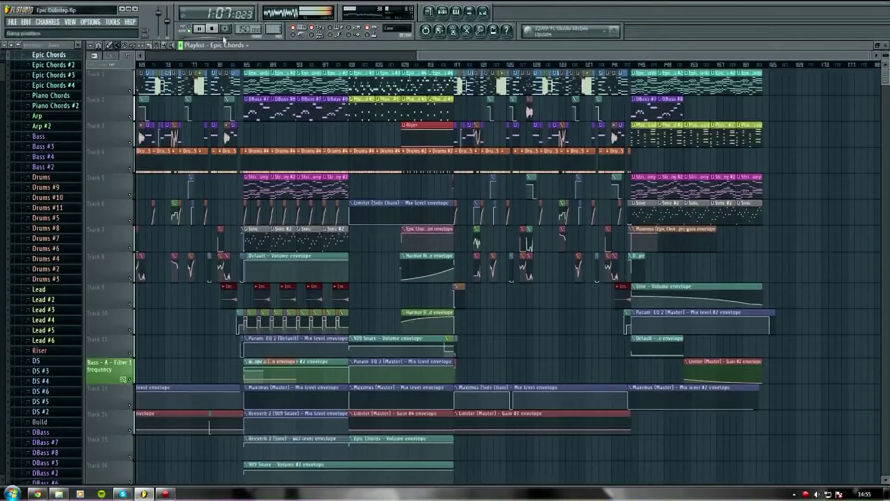
Stop playback and zoom the Playlist back to the opening bars.
click(213, 29)
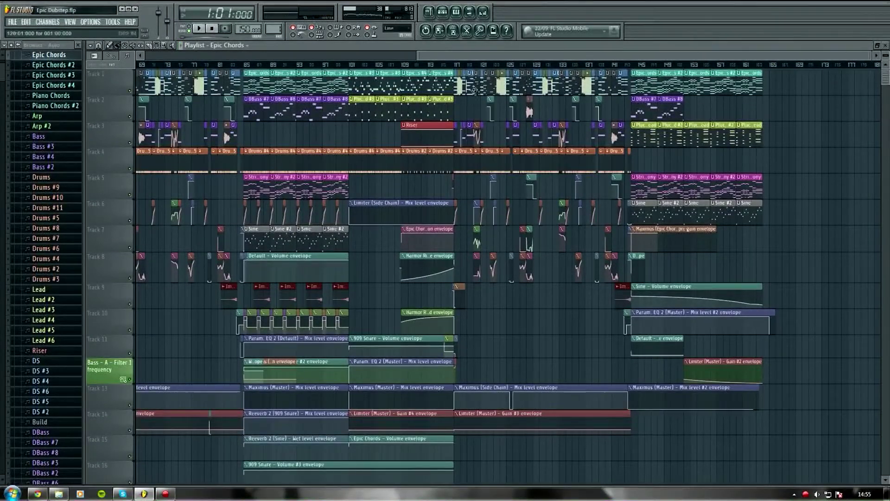
drag(453, 56, 182, 58)
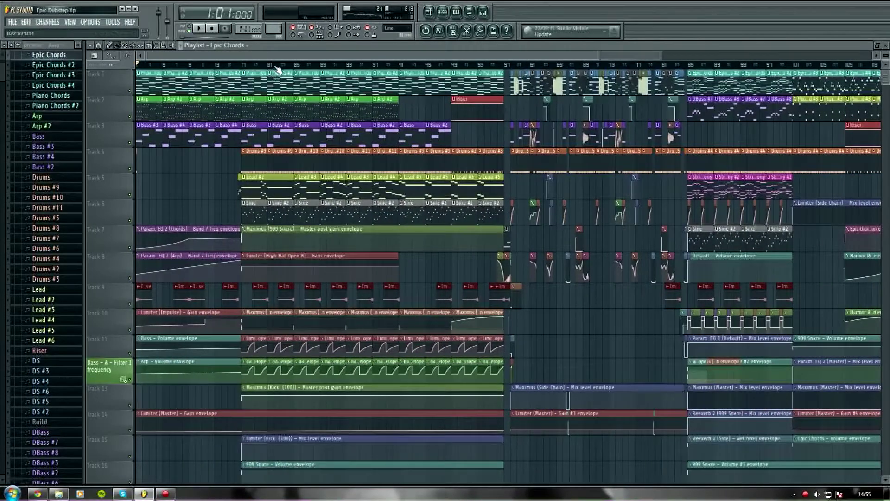
scroll(278, 69, down, 2)
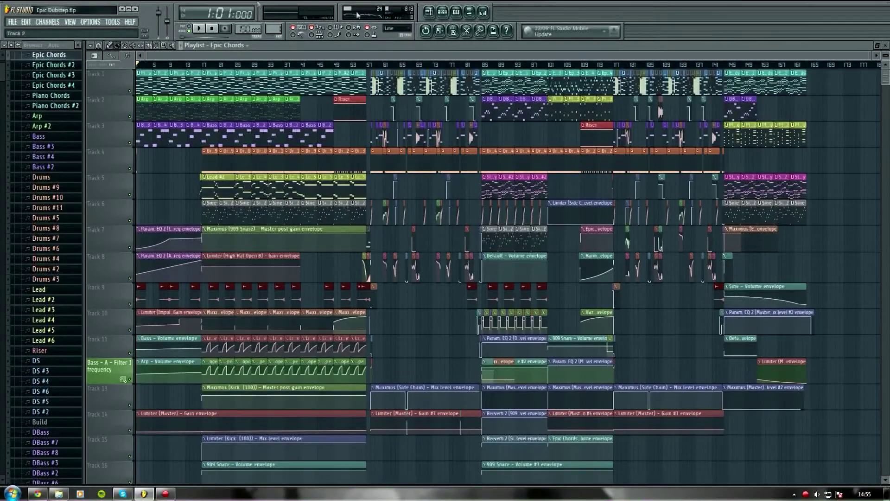
scroll(391, 69, up, 4)
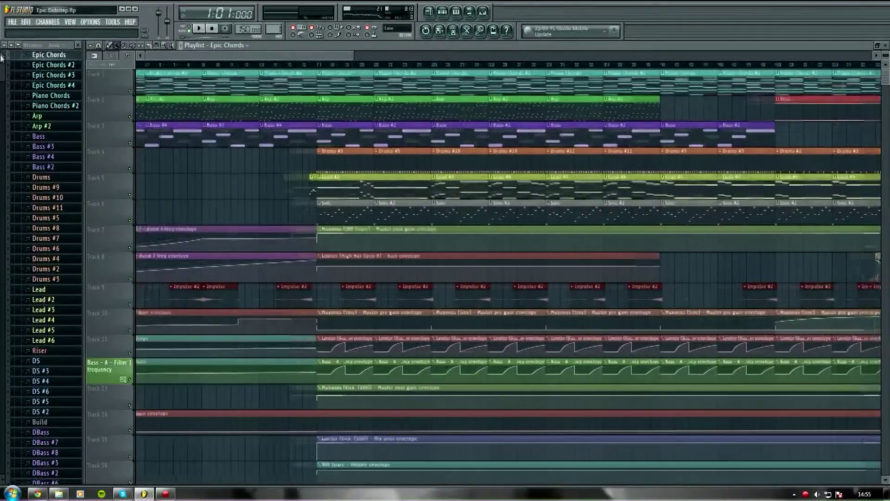
scroll(394, 70, up, 2)
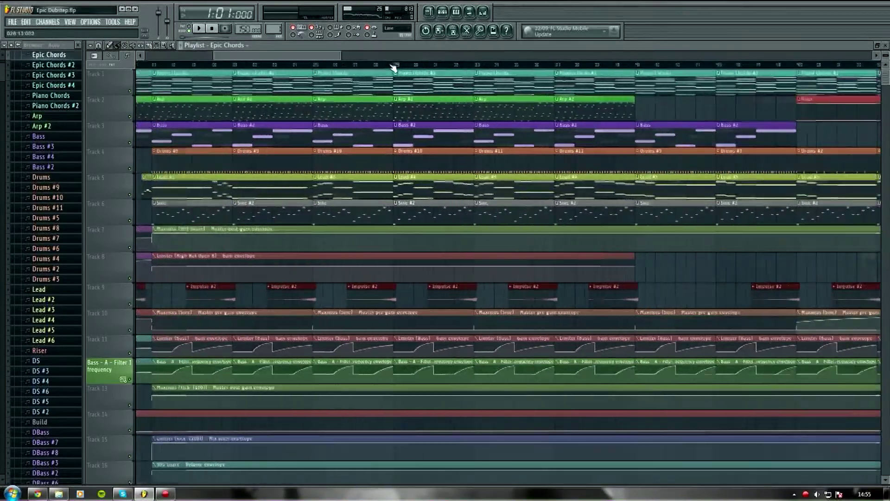
Solo Track 1 and play the piano chords from bar 1, then stop.
right_click(130, 90)
drag(245, 56, 1, 85)
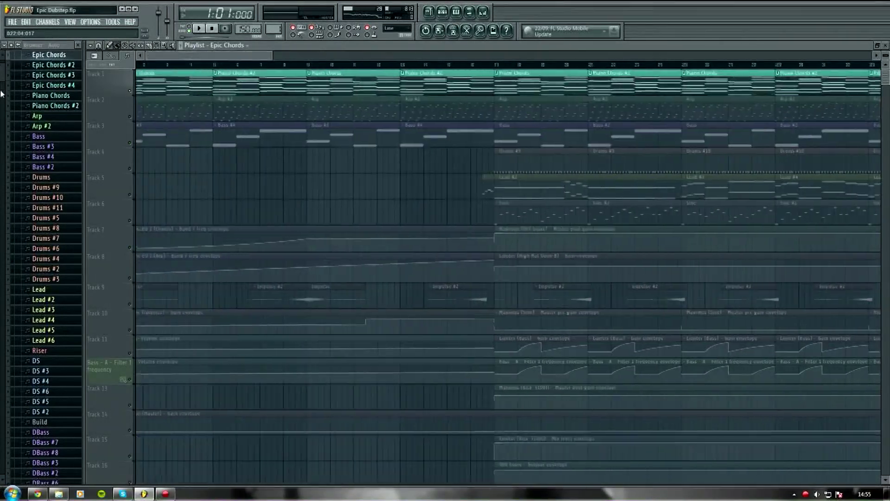
key(space)
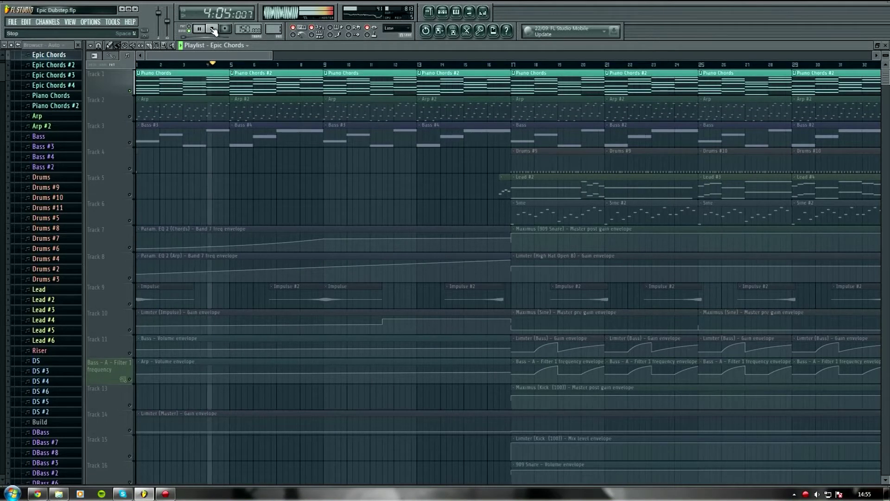
key(space)
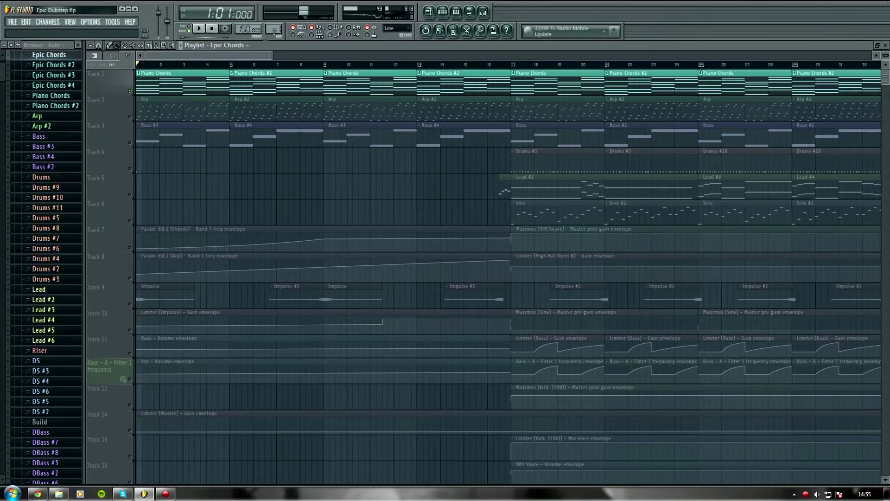
Open Harmor from the Chords channel in the Channel Rack and move its window up and right.
click(443, 12)
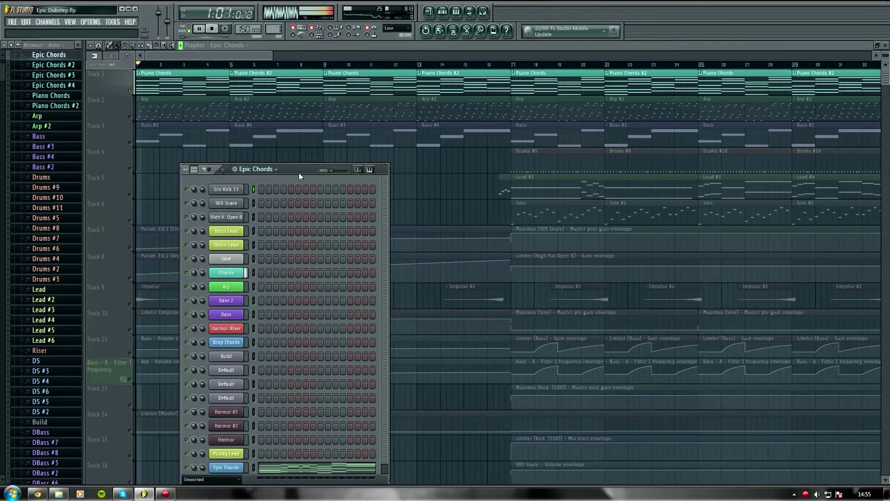
click(238, 273)
drag(363, 116, 402, 111)
Show Harmor's ENV page and play test notes, including one an octave lower.
click(631, 276)
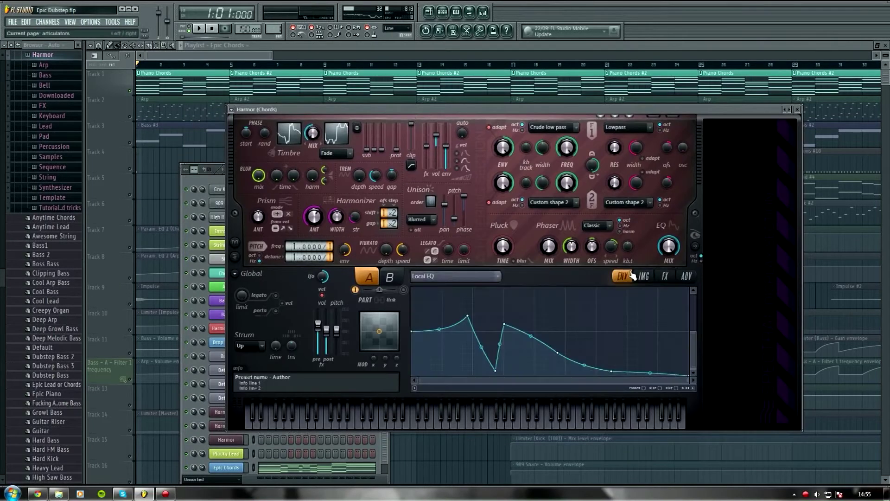
click(495, 277)
click(686, 125)
key(q)
key(i)
key(q)
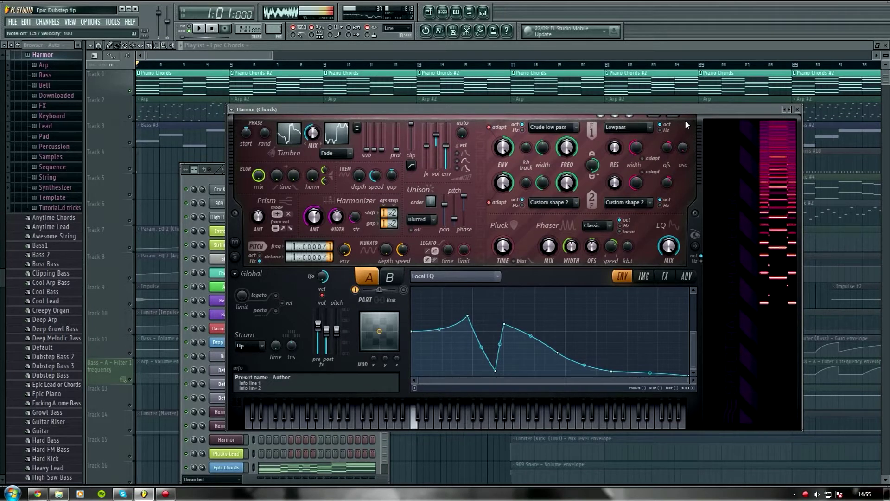
key(z)
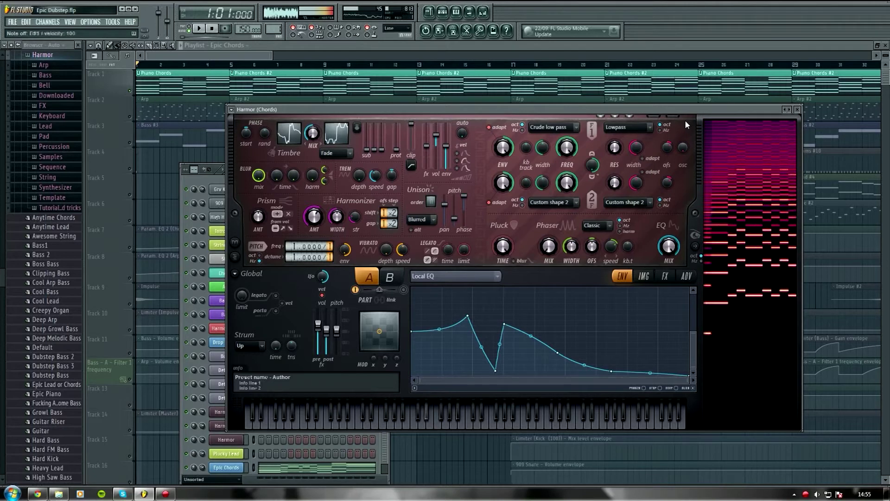
key(z)
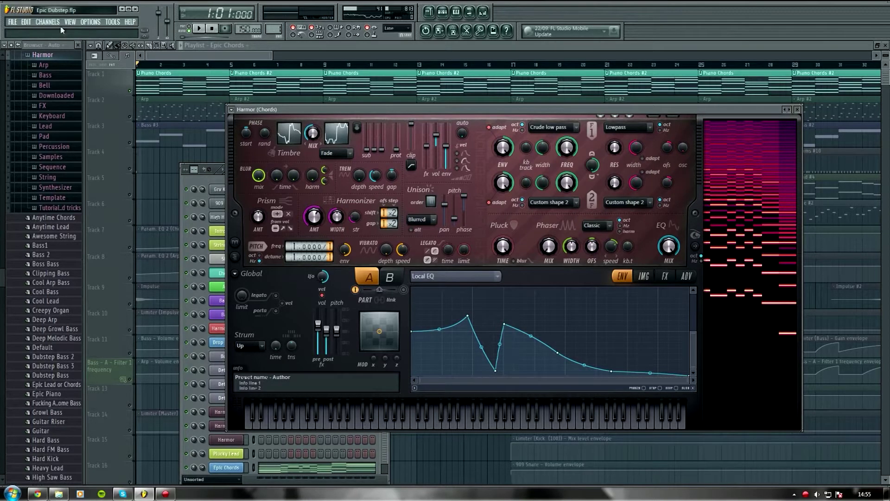
Check Options > Audio settings, then play C5 and hold C4 through Harmor.
click(90, 22)
click(97, 46)
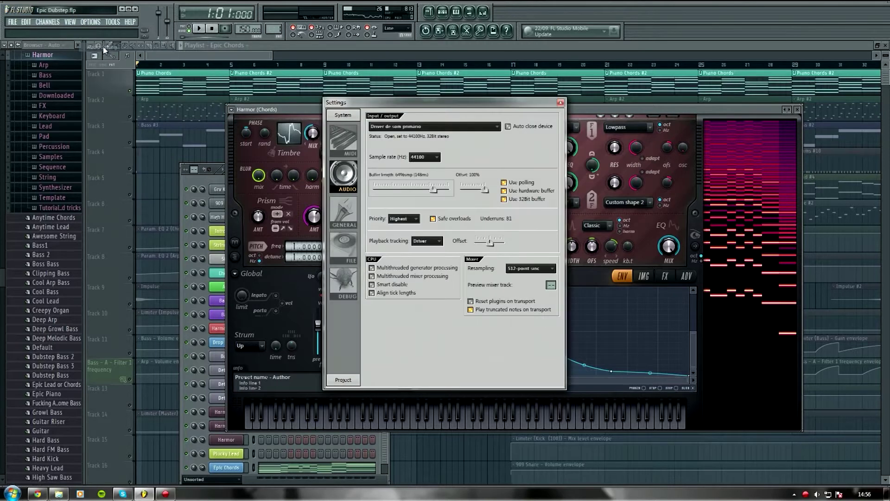
click(561, 103)
key(d)
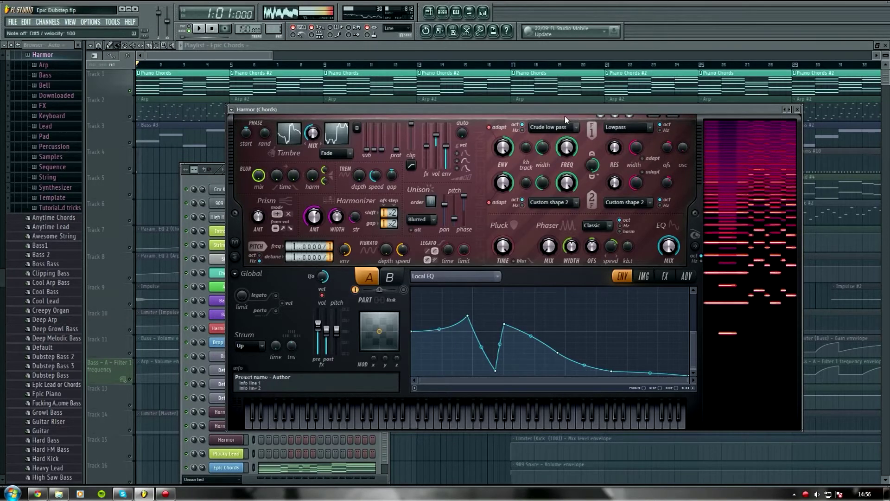
key(q)
key(z)
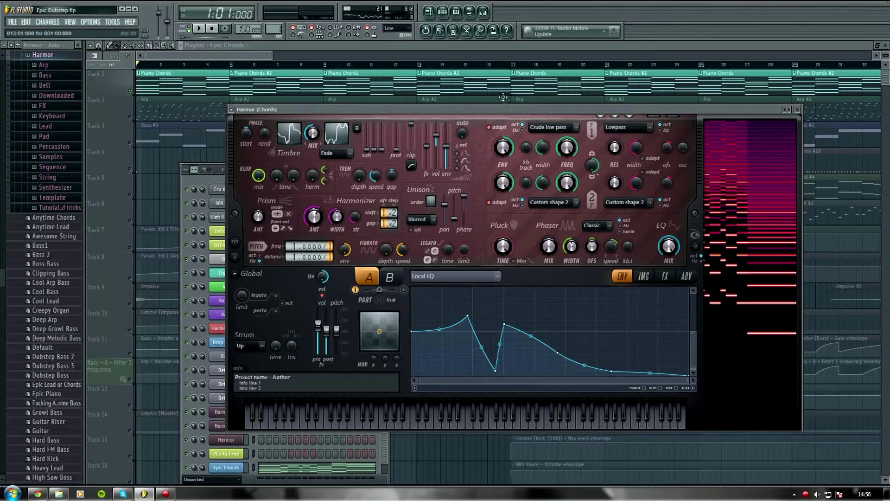
Play a quick run of notes, then switch Harmor to its FX page.
key(z)
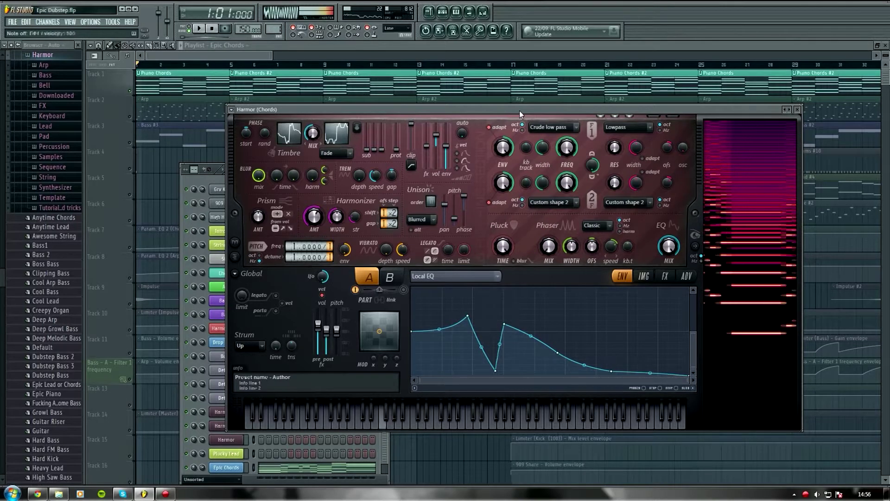
key(d)
key(v)
key(b)
key(q)
key(j)
key(b)
key(d)
key(q)
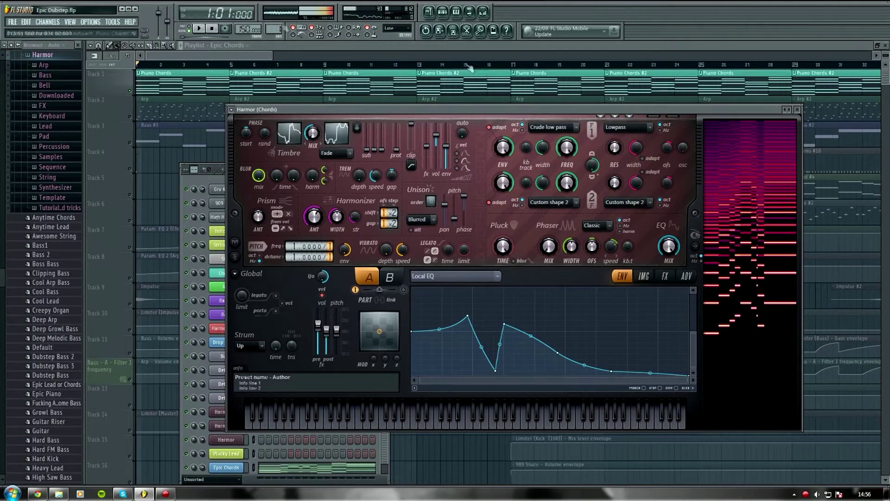
click(666, 277)
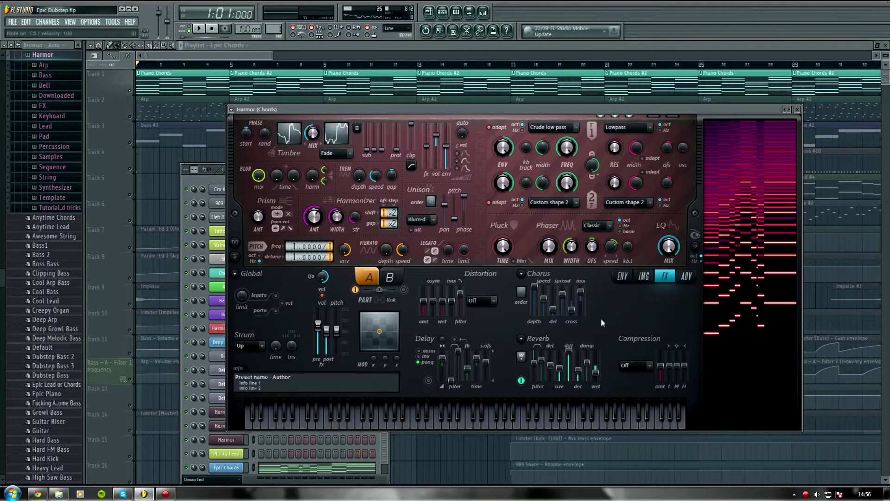
Switch Harmor back to the ENV tab to show the Local EQ envelope.
click(624, 277)
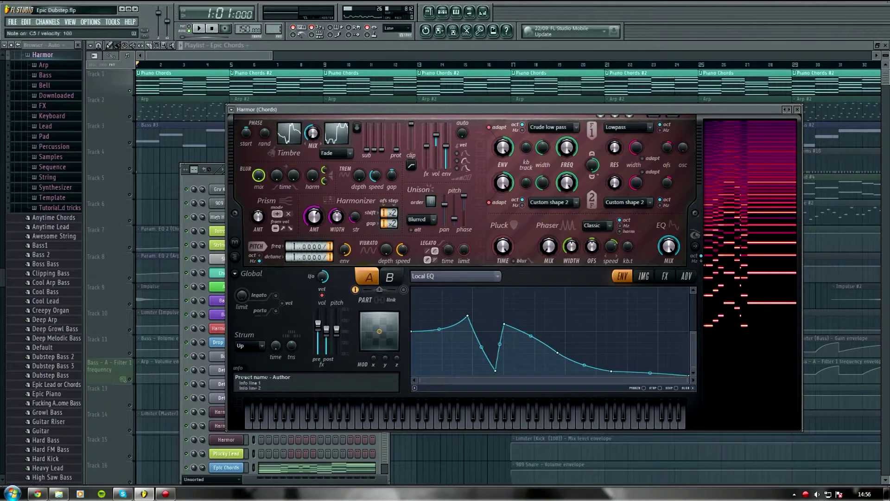
Play a handful of notes through the Harmor Chords patch.
key(3)
key(r)
key(3)
key(q)
key(z)
key(q)
key(z)
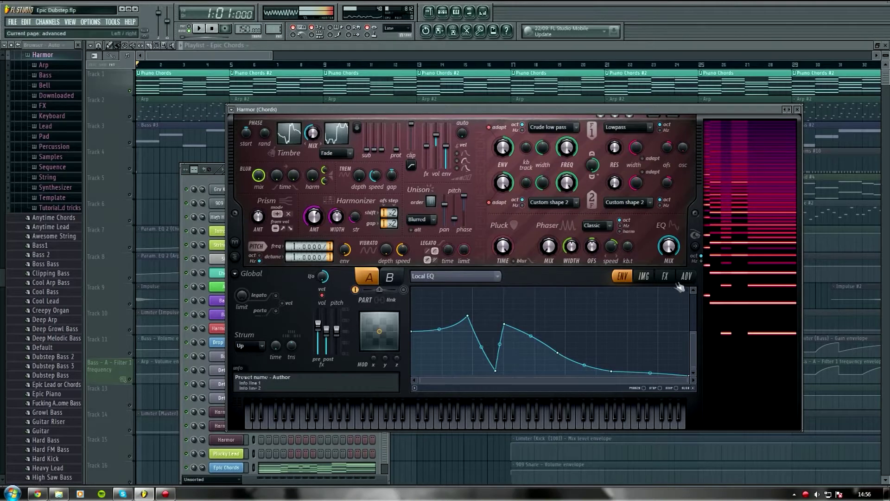
Flip through Harmor's IMG, FX and ADV pages and return to ENV.
click(652, 276)
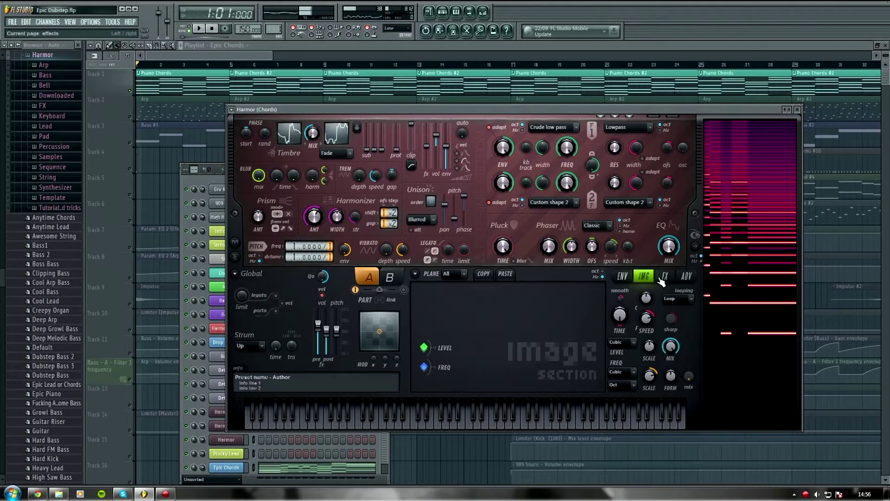
click(664, 277)
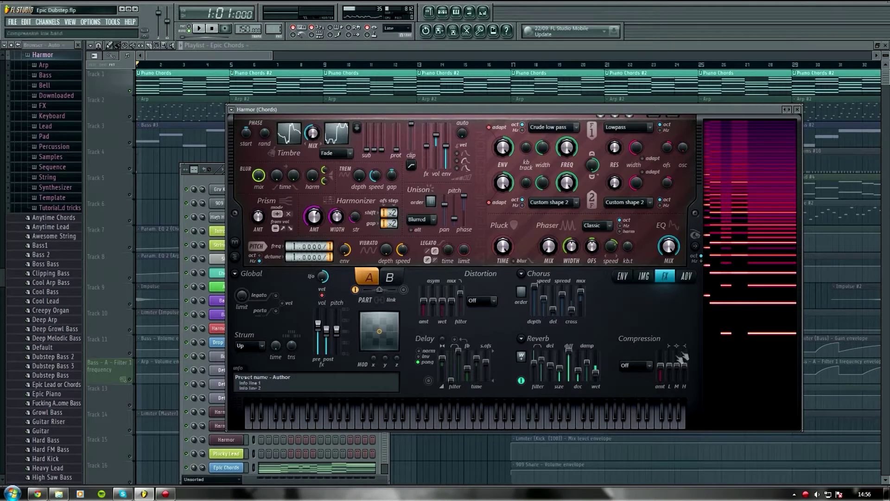
click(687, 276)
click(623, 277)
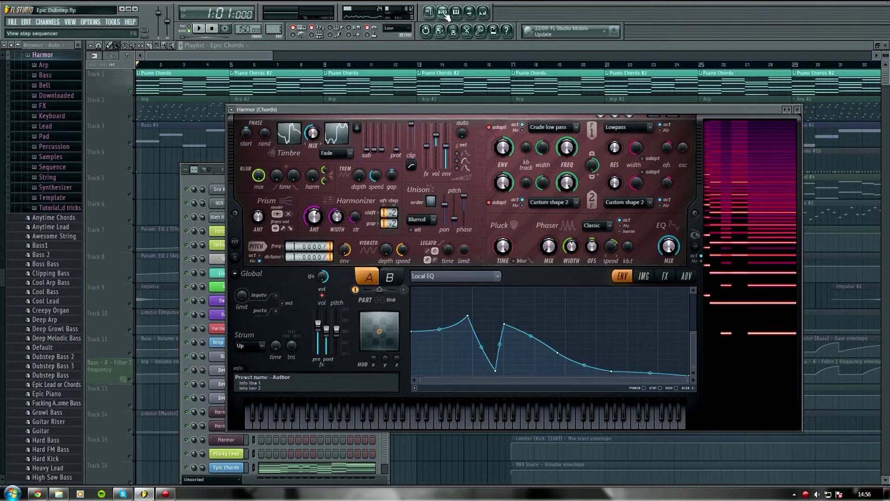
Bring up the Playlist, solo Track 2 (Arp) and briefly play it from the start.
click(207, 280)
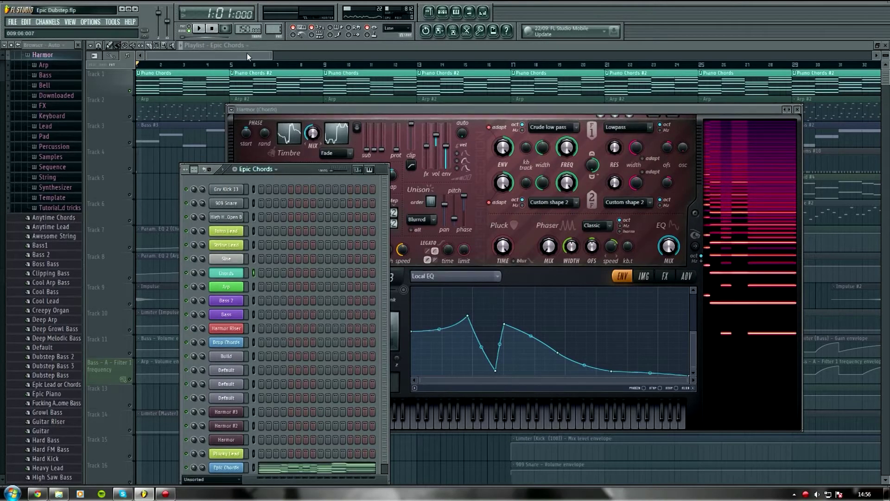
right_click(130, 91)
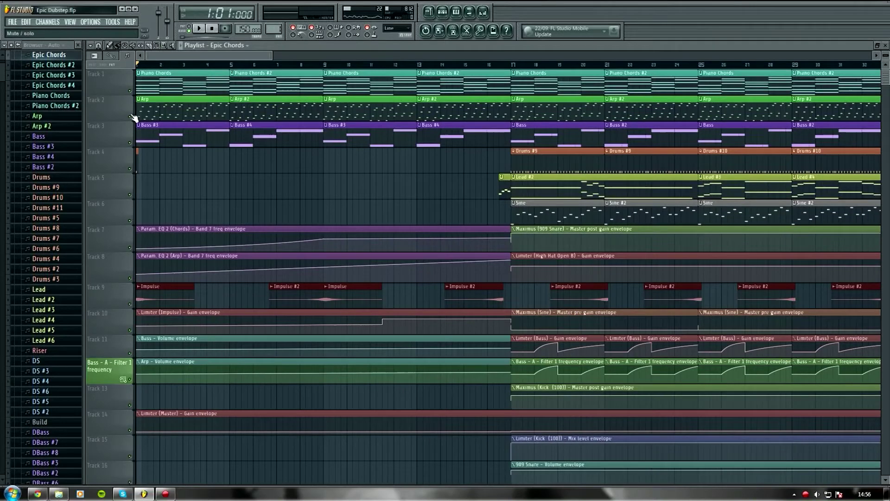
right_click(131, 116)
scroll(211, 65, up, 3)
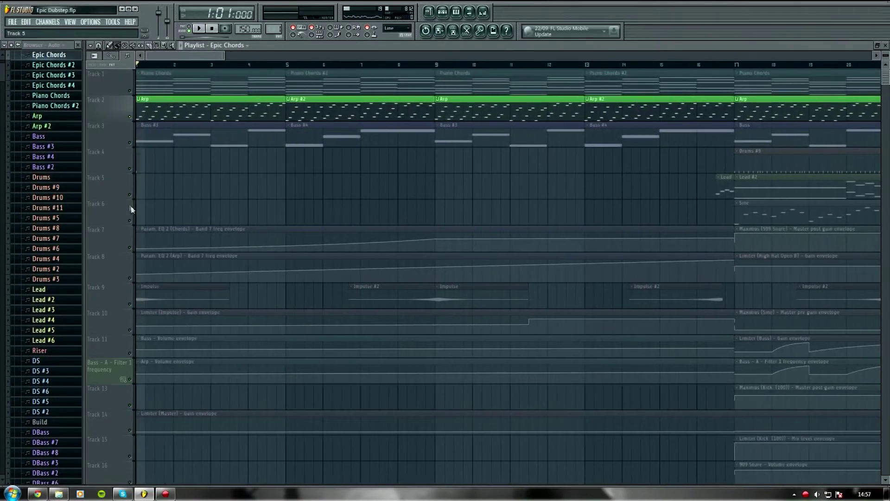
key(space)
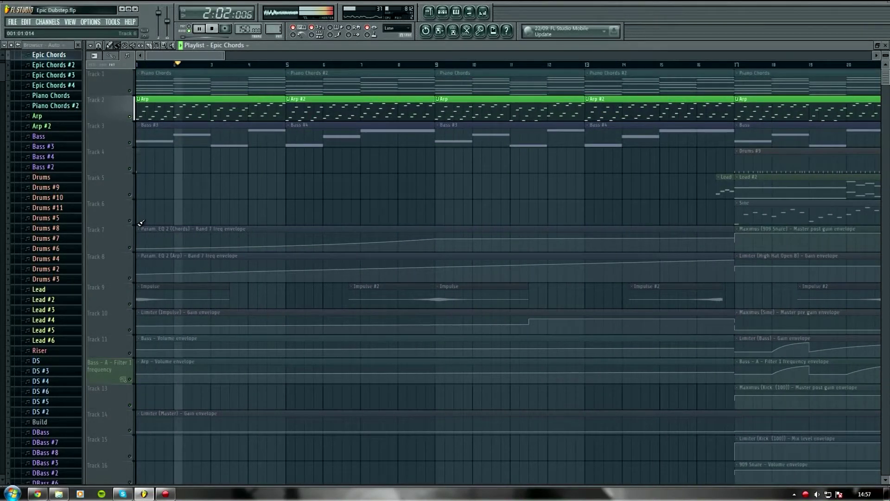
key(space)
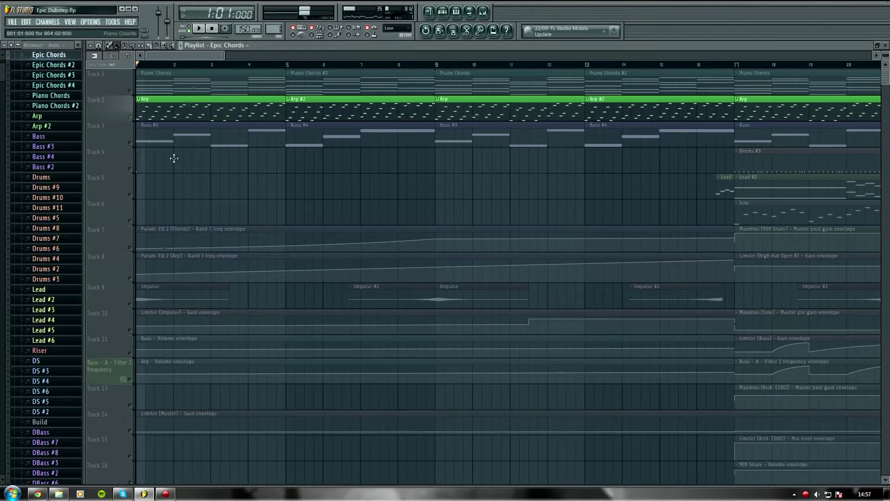
Play the Arp with automation envelopes, leaving only Param. EQ 2 (Arp) unmuted.
click(131, 380)
key(space)
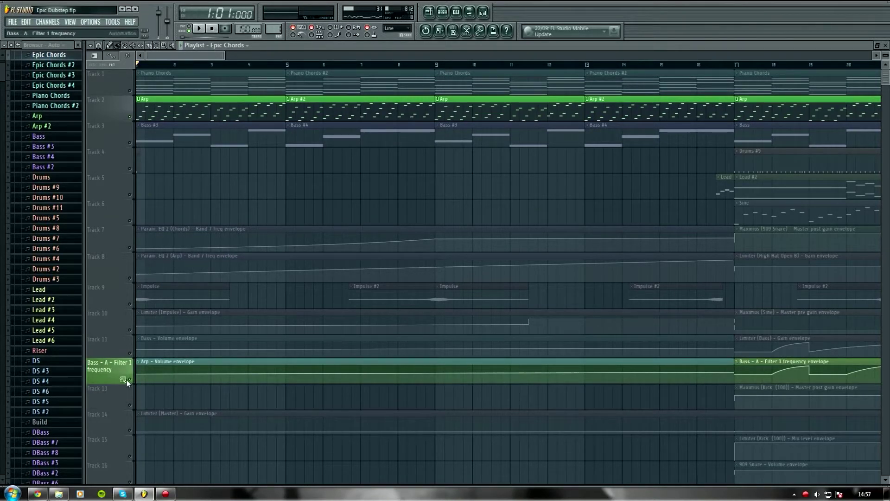
click(131, 279)
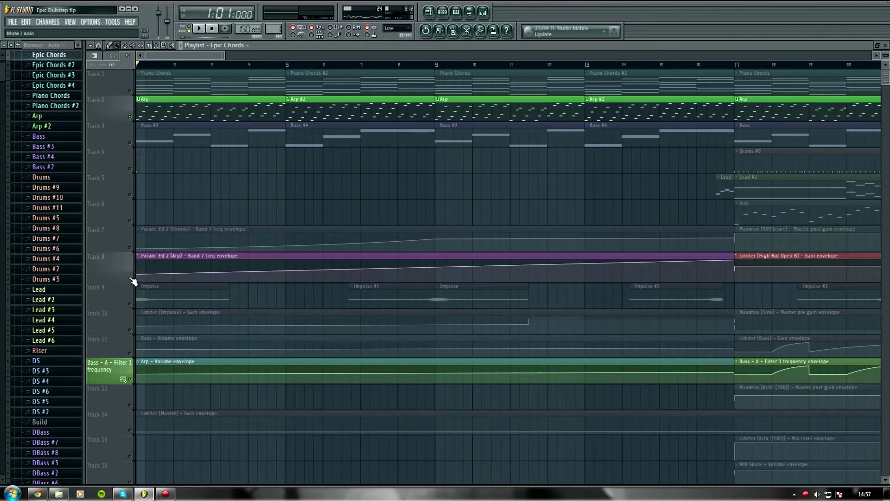
click(131, 247)
key(space)
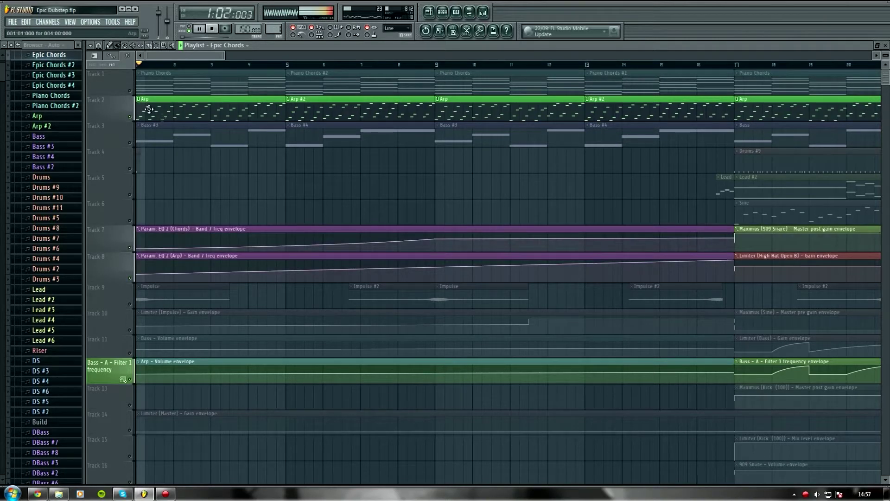
click(130, 248)
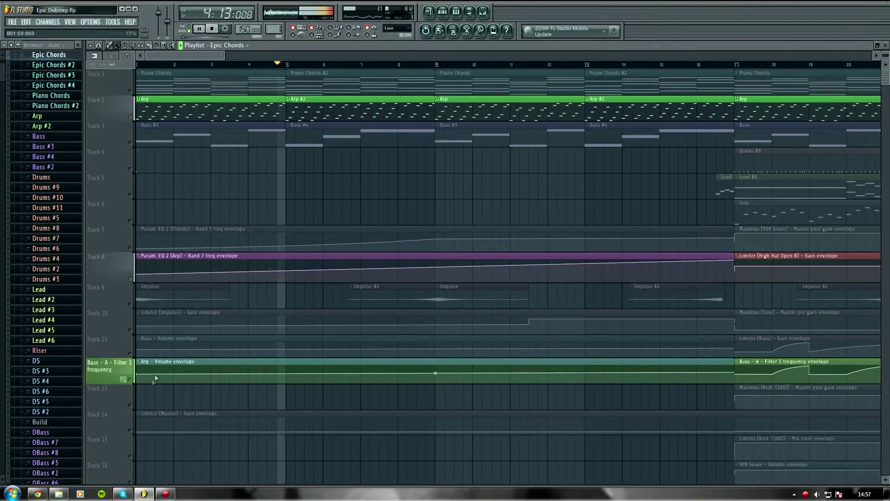
click(130, 380)
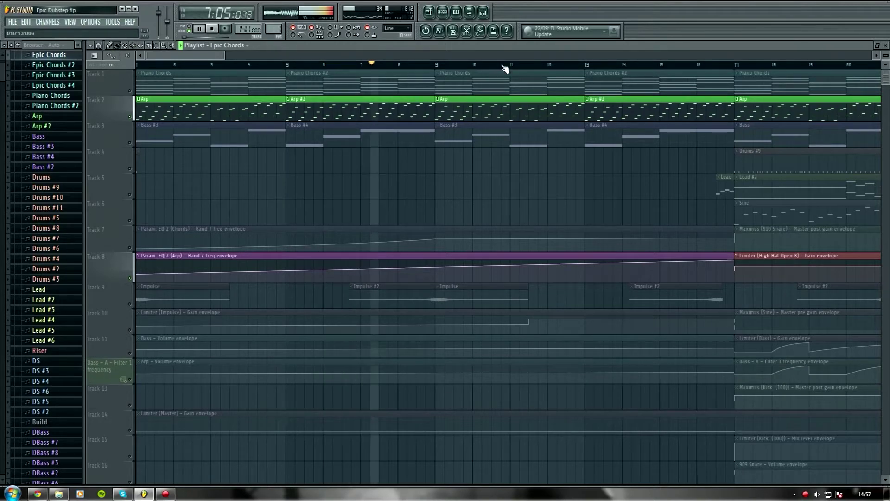
scroll(505, 67, down, 1)
Open the Arp channel's Harmor, move it aside, and bring the channel list back up.
click(445, 13)
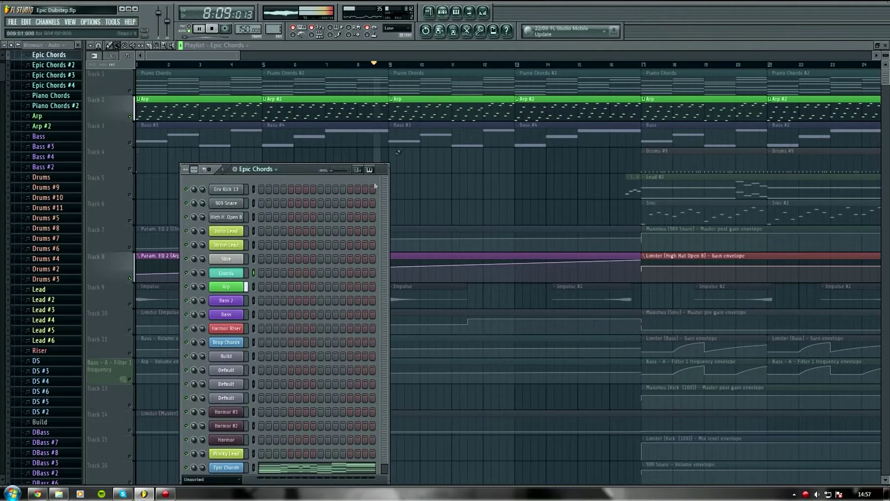
click(228, 289)
drag(435, 124, 533, 189)
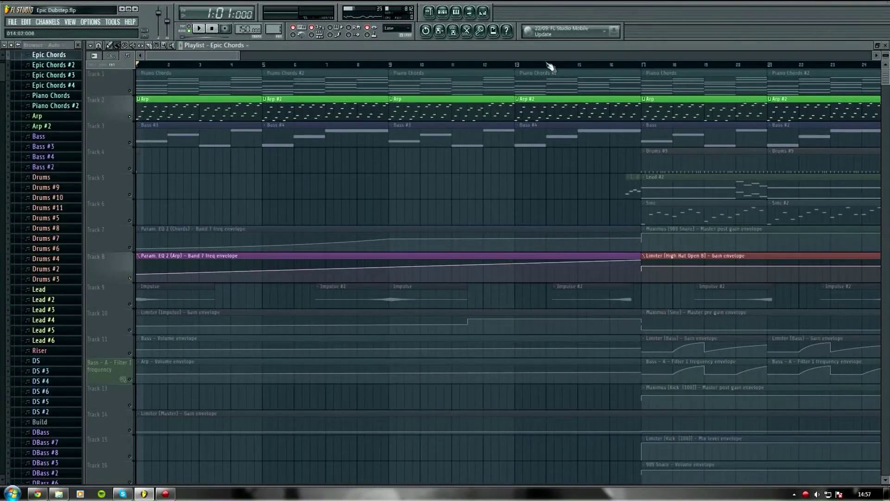
click(442, 12)
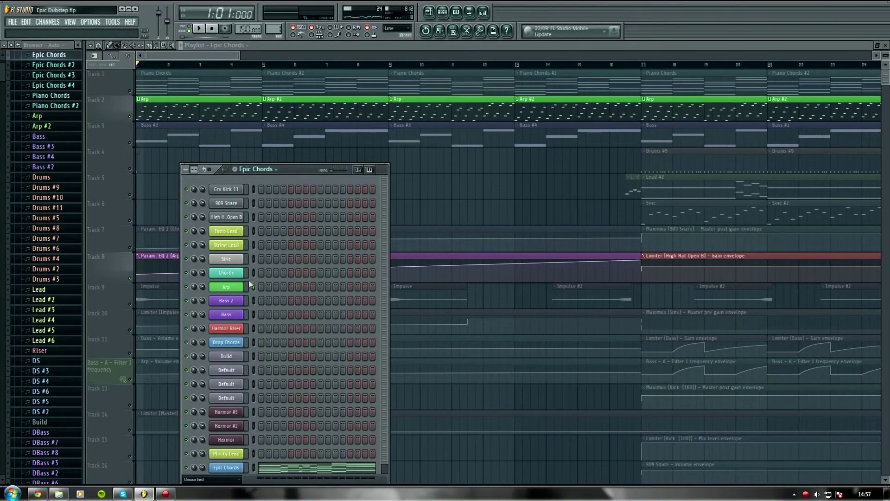
Open the Arp channel's Harmor, move it up, and play a few notes.
click(227, 287)
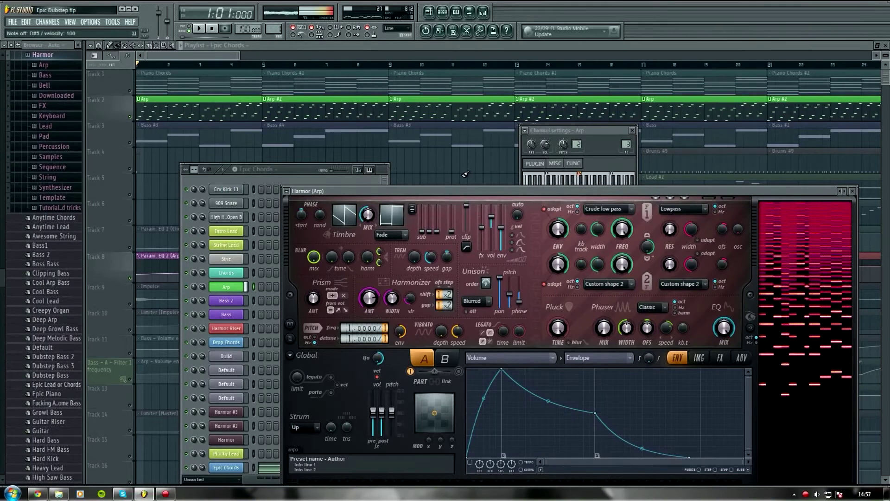
drag(631, 193, 585, 98)
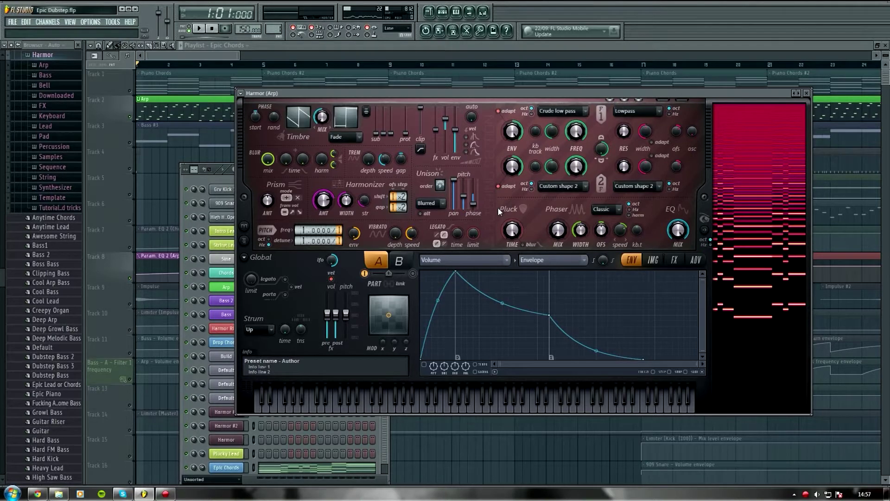
key(z)
key(d)
key(v)
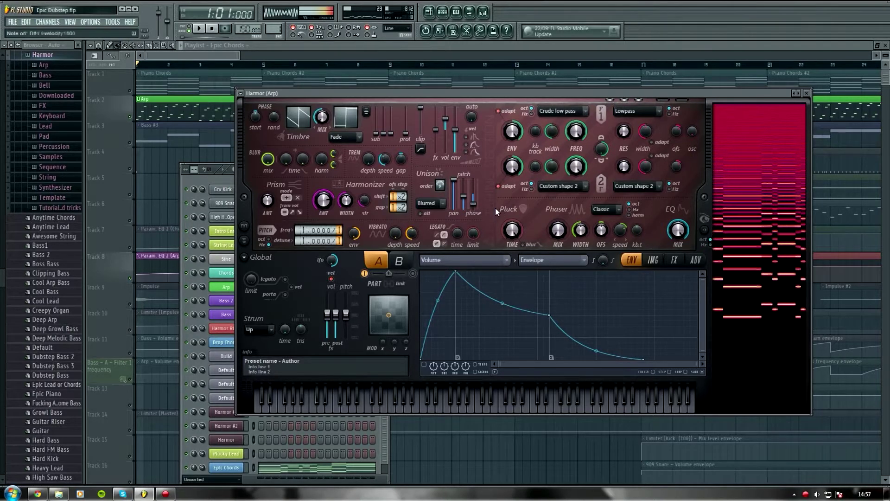
key(7)
key(i)
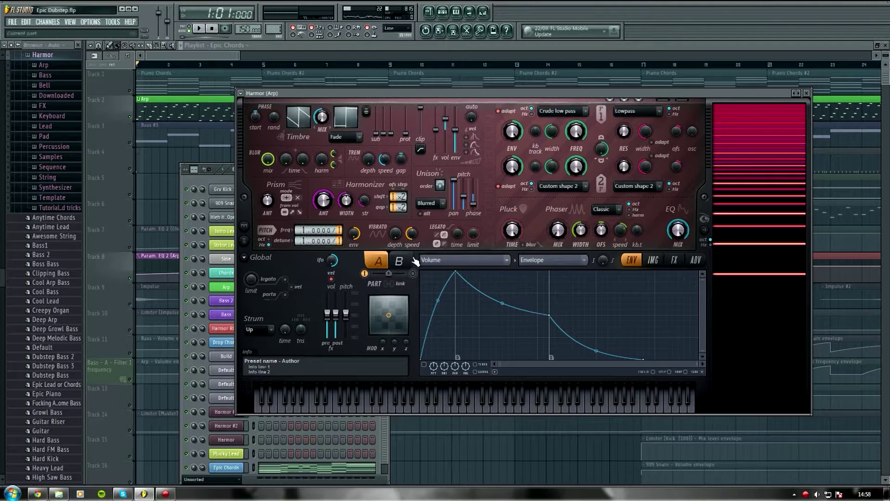
Browse the envelope target list and the FX, ADV and IMG pages, ending on Volume envelope.
click(497, 261)
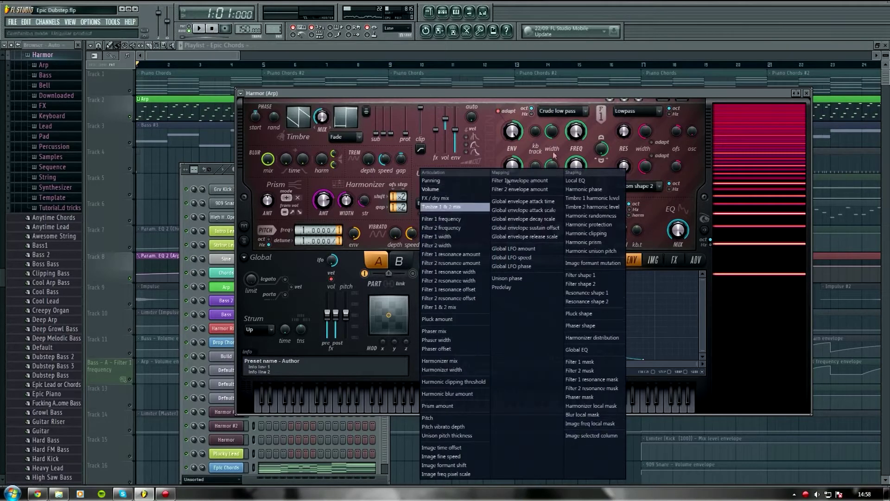
click(692, 170)
click(674, 260)
click(631, 261)
click(696, 260)
click(653, 259)
click(675, 260)
click(631, 261)
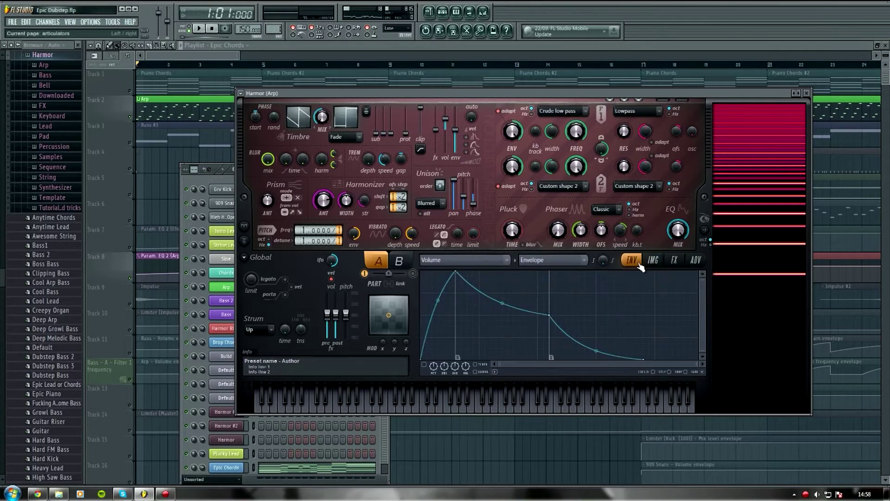
Play more notes on the Arp patch, then return to the Playlist and mute Track 2.
key(v)
key(d)
key(z)
key(v)
key(comma)
key(j)
key(comma)
key(j)
key(comma)
key(d)
key(z)
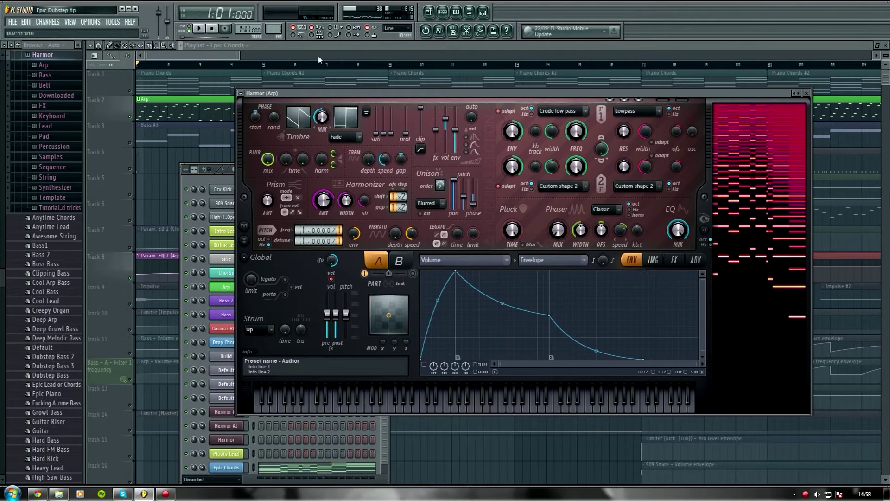
click(218, 47)
click(130, 117)
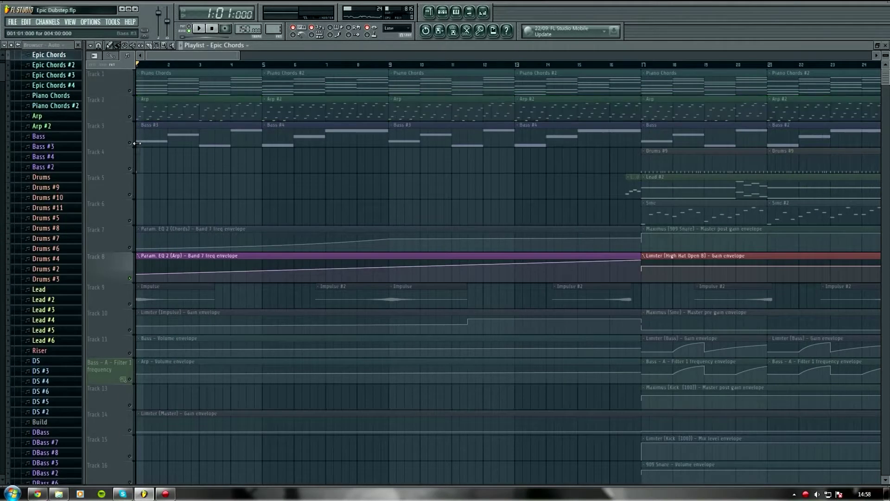
Unmute Track 3 (Bass) and start arrangement playback.
click(131, 145)
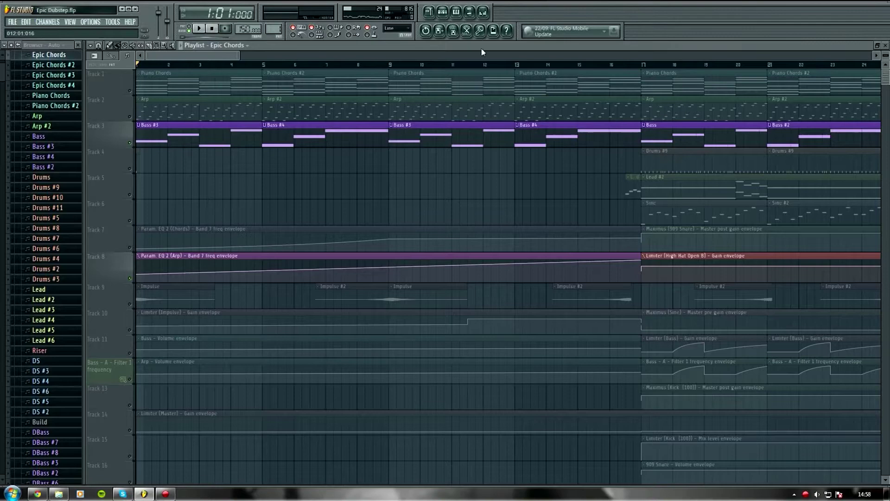
click(429, 11)
click(429, 11)
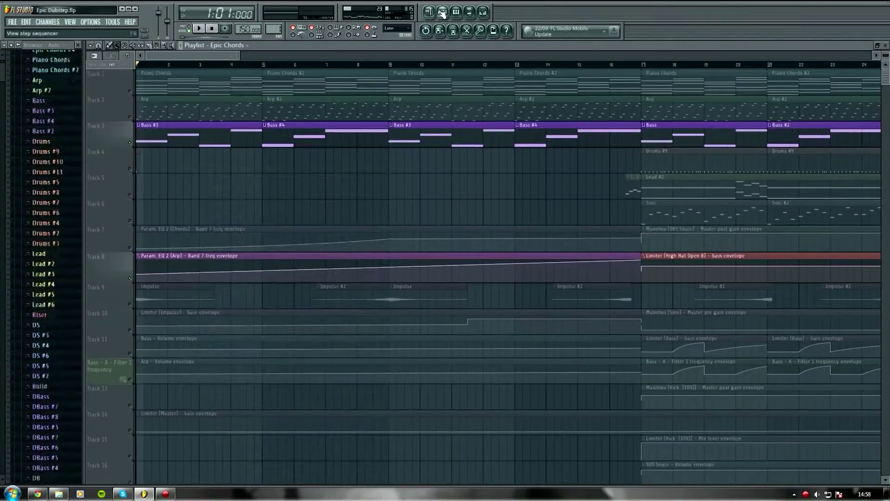
click(226, 315)
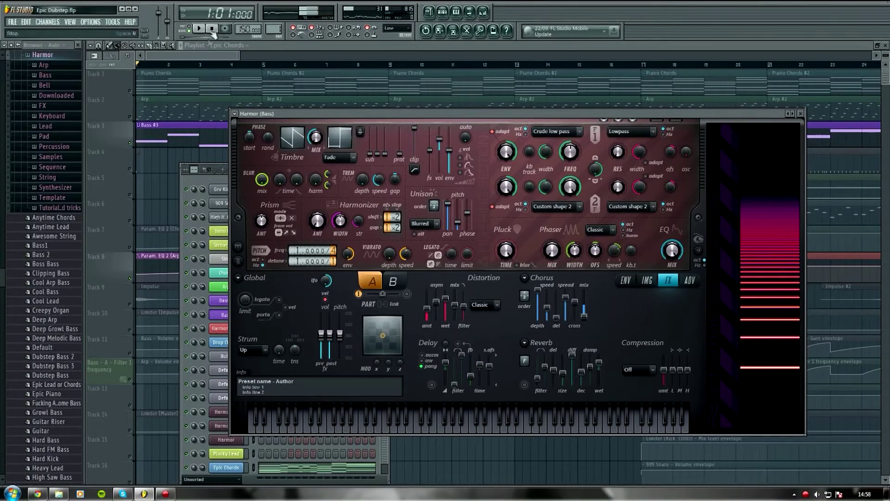
click(200, 30)
click(207, 46)
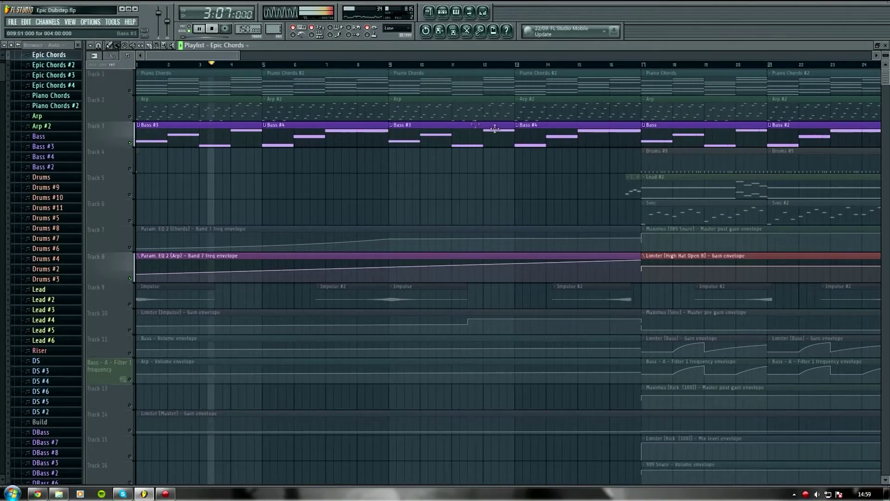
Stop playback and open the Bass channel's Harmor from the Channel Rack.
click(443, 13)
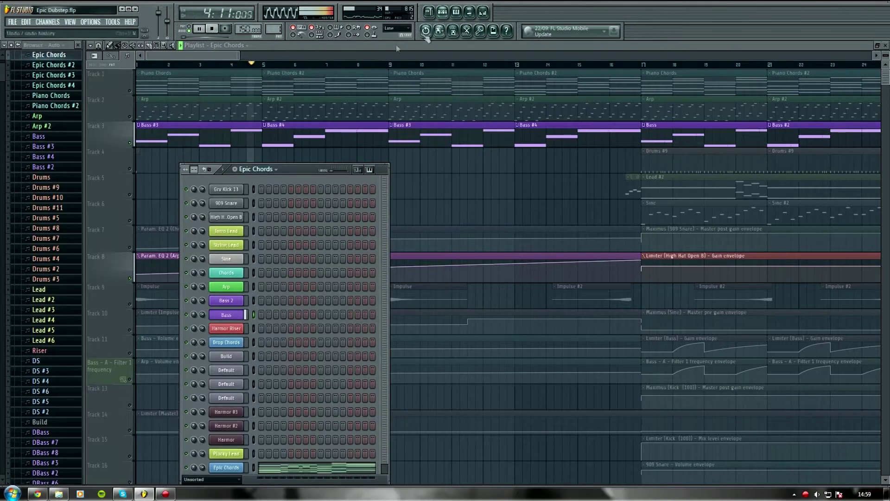
click(213, 28)
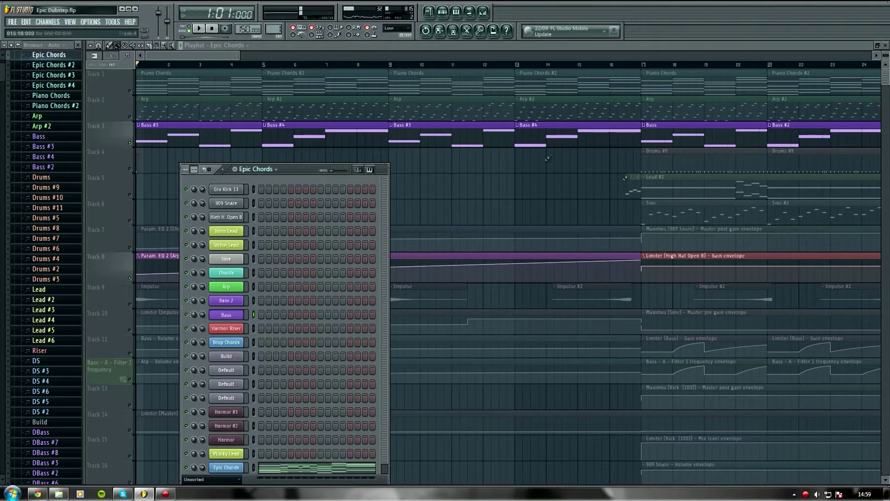
click(234, 315)
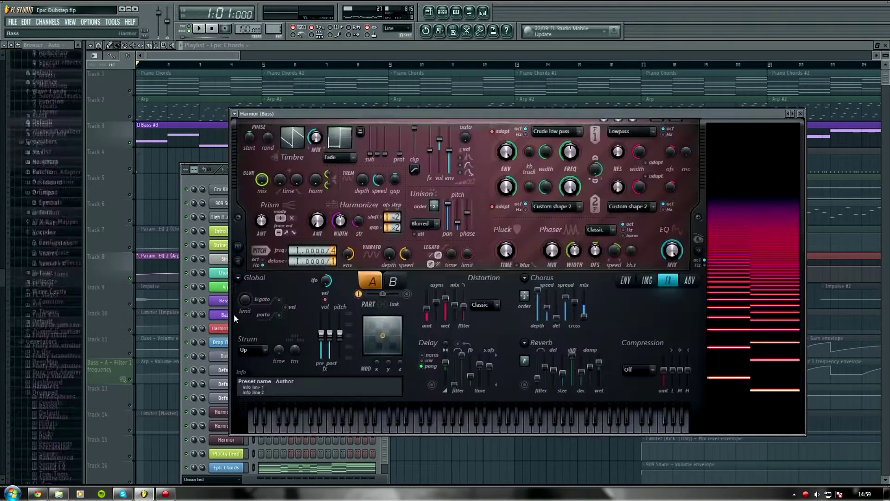
Switch the Bass Harmor to its envelope page and glance at the target list.
click(626, 280)
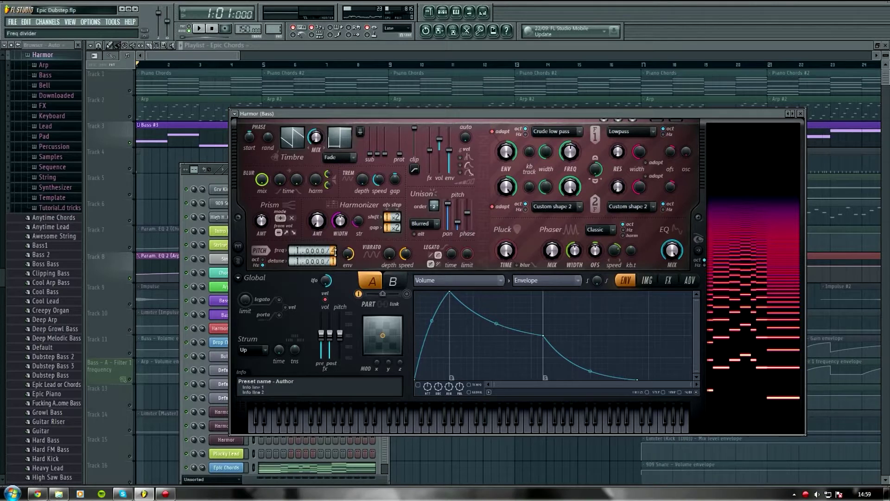
click(475, 282)
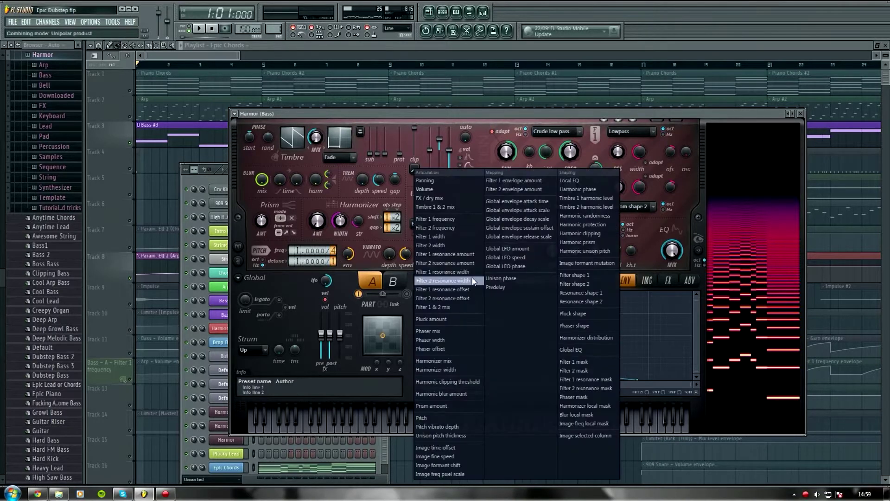
drag(574, 115, 572, 116)
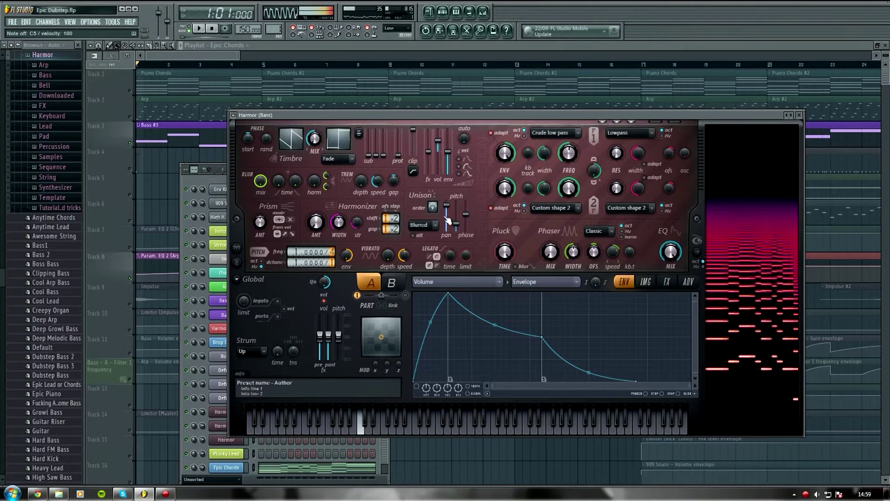
Lower the unison voices from 9 to 7 and audition the Bass patch.
drag(433, 207, 433, 214)
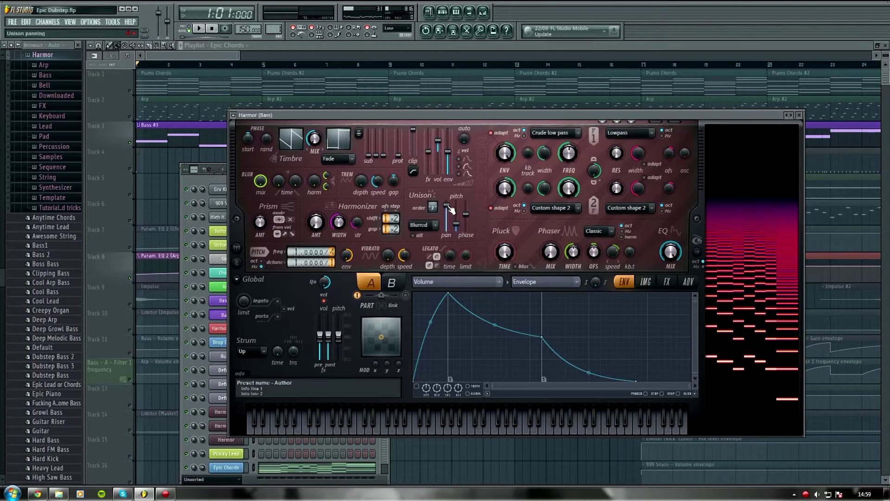
right_click(448, 206)
key(c)
key(q)
key(z)
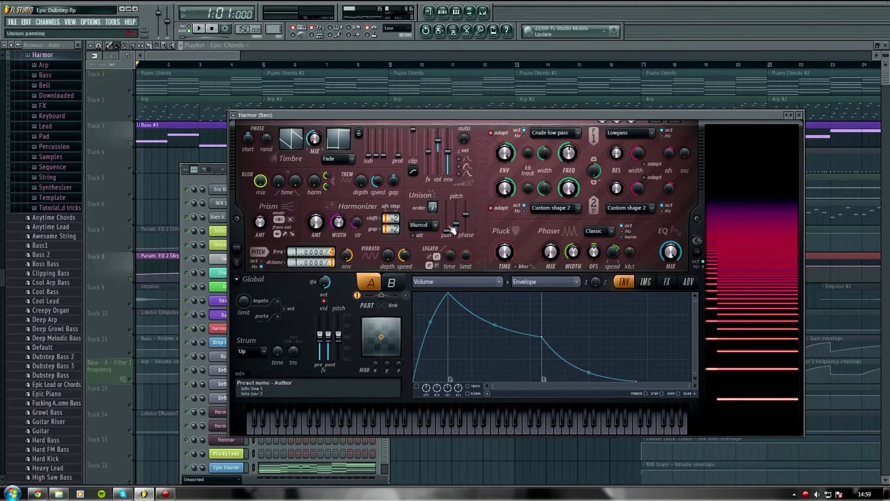
right_click(448, 212)
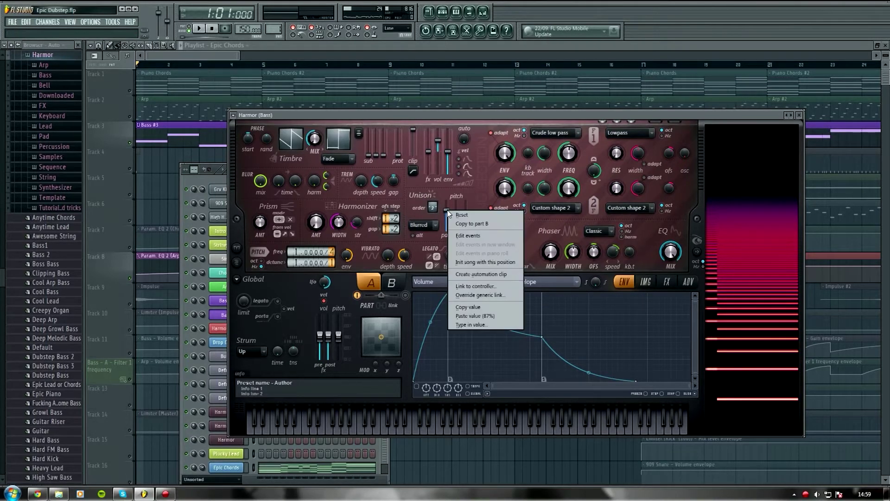
click(457, 215)
Play a short melody to hear the thinner Bass sound.
key(z)
key(v)
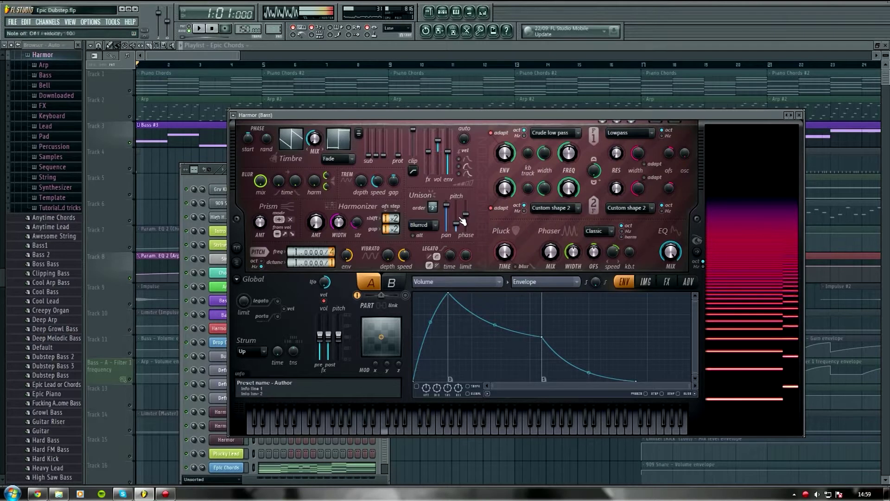
key(d)
key(v)
key(d)
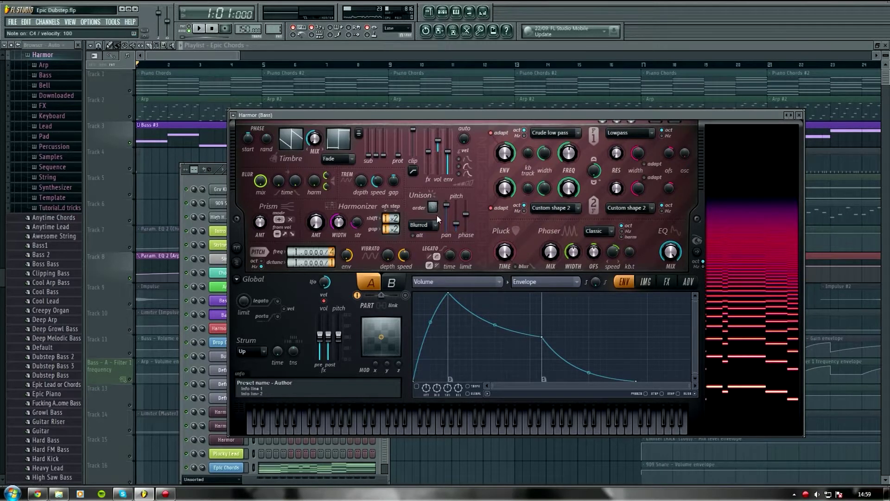
key(v)
key(z)
key(v)
key(q)
key(r)
Cut unison down to 2 voices and audition the patch again.
drag(433, 209, 434, 207)
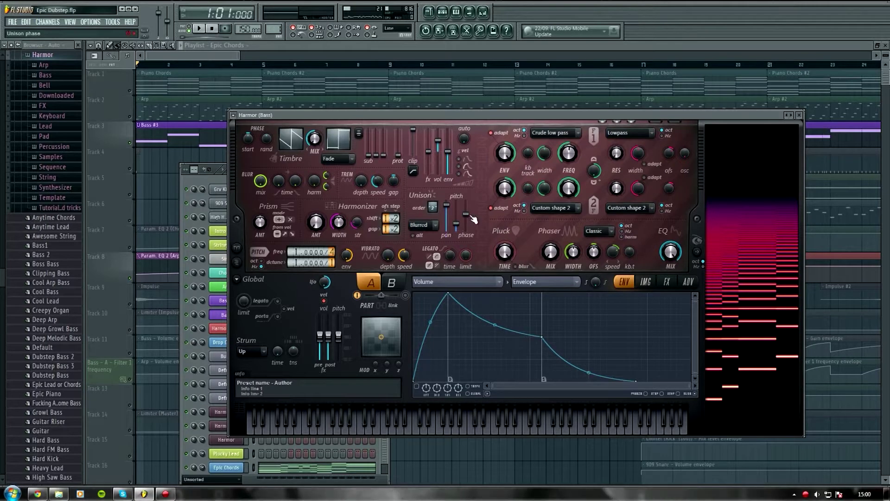
key(z)
key(v)
key(z)
key(v)
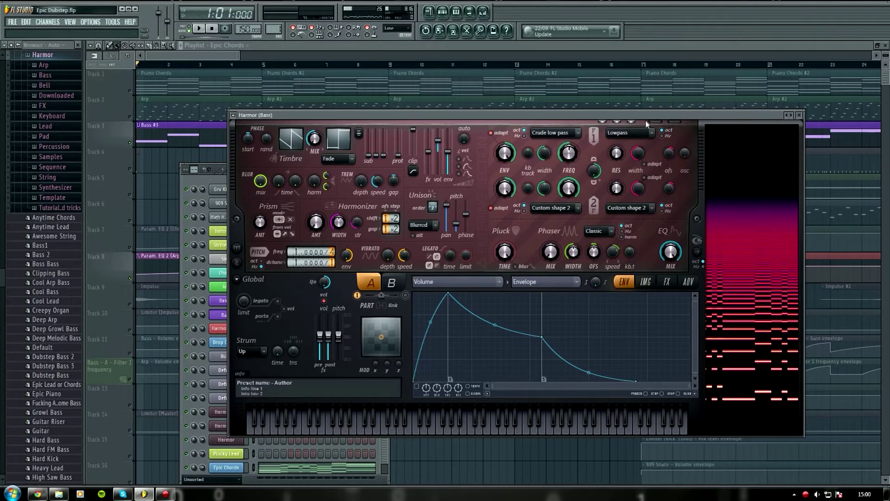
Show the Bass Harmor effects page and set chorus order to 2, auditioning with notes.
click(666, 283)
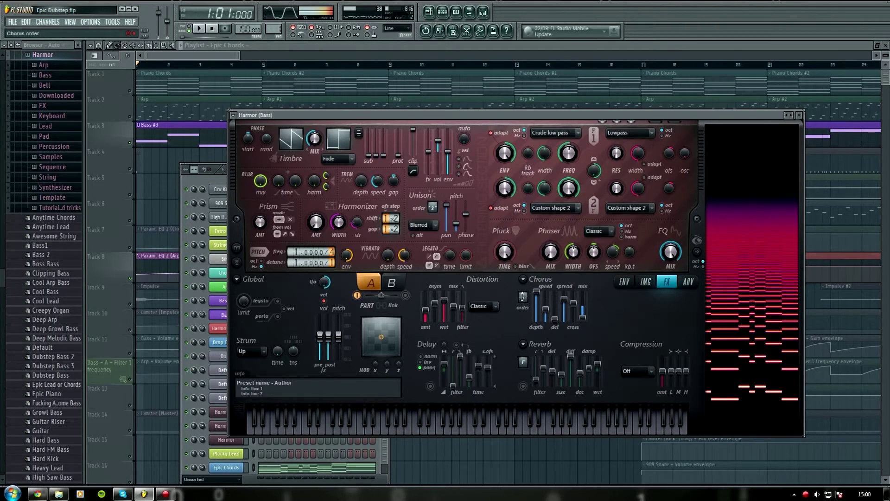
key(z)
key(z)
key(z)
key(z)
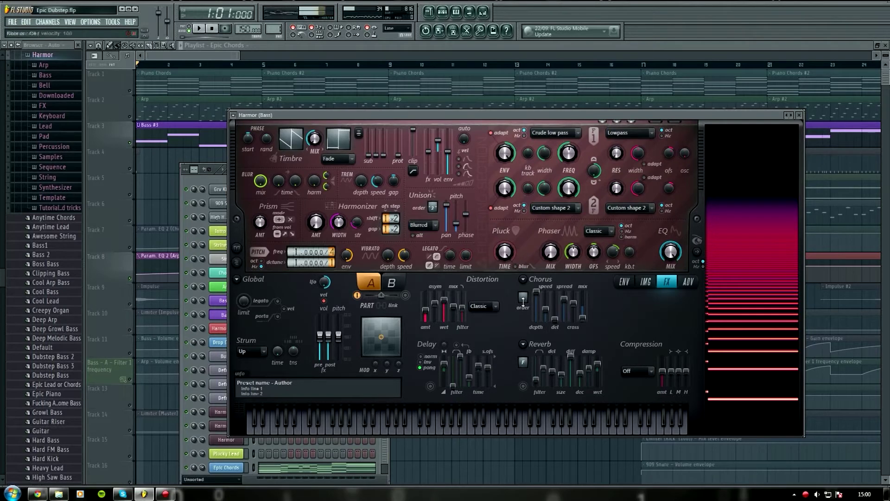
key(z)
key(d)
key(z)
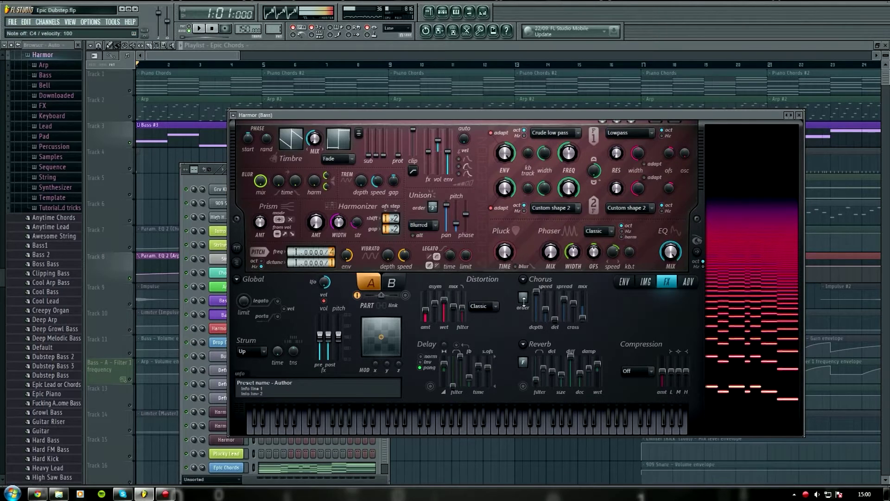
drag(523, 300, 523, 292)
key(z)
key(v)
key(d)
key(v)
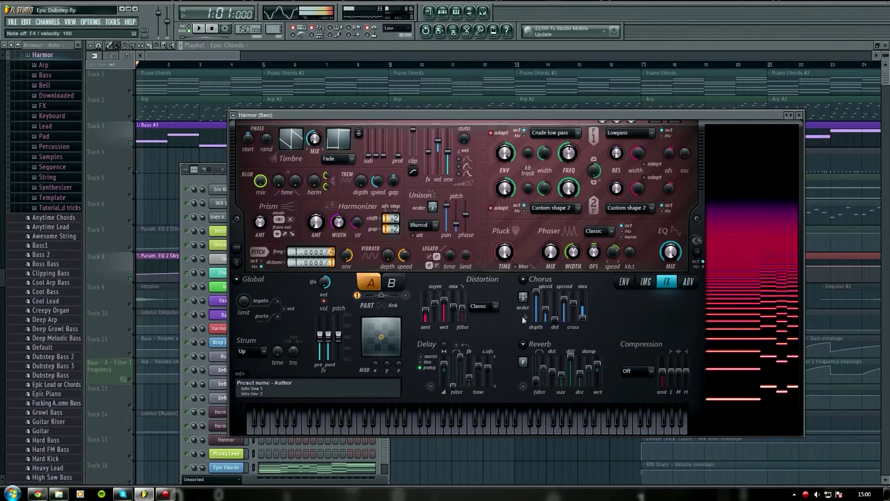
Try distortion type Off, then restore Classic and play notes to compare.
click(485, 310)
click(503, 291)
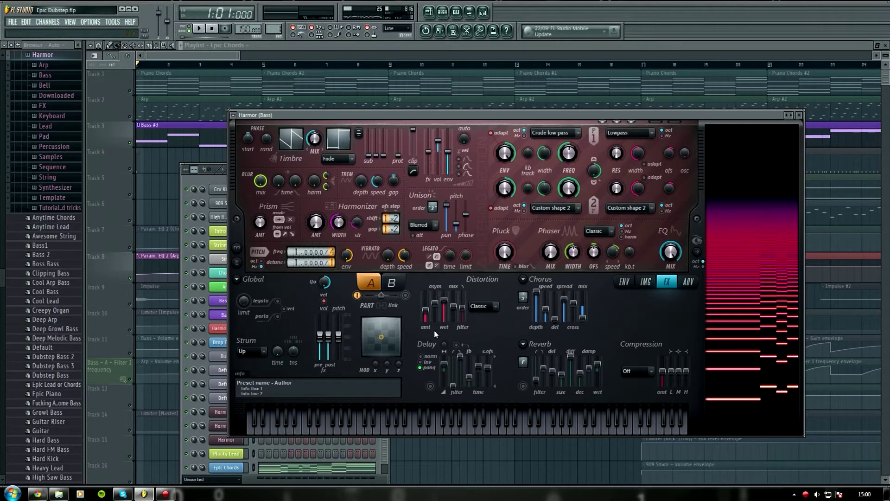
click(485, 307)
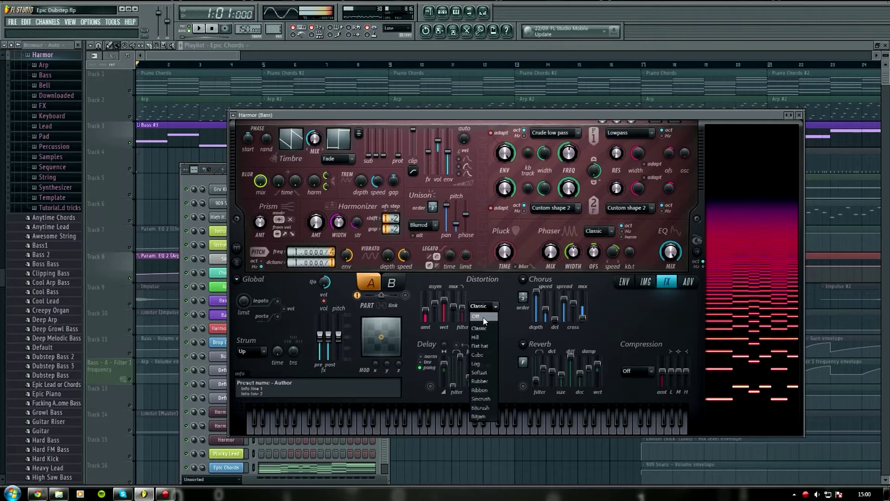
click(484, 320)
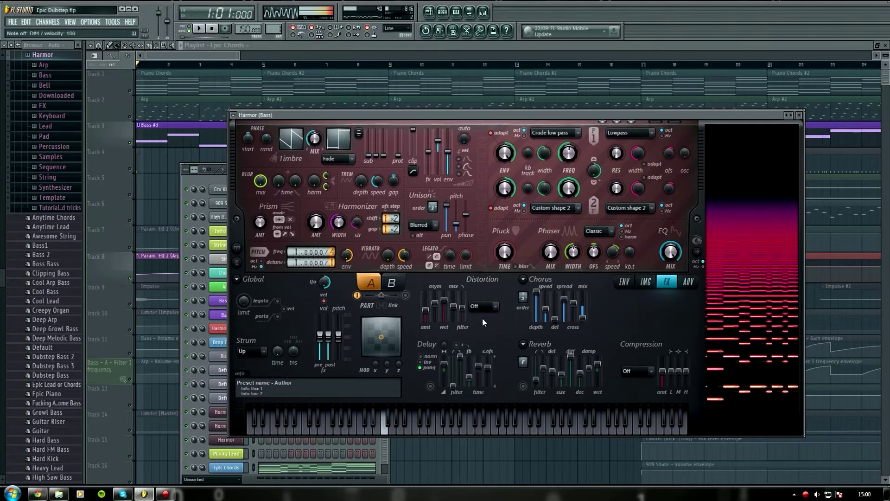
click(484, 306)
click(488, 330)
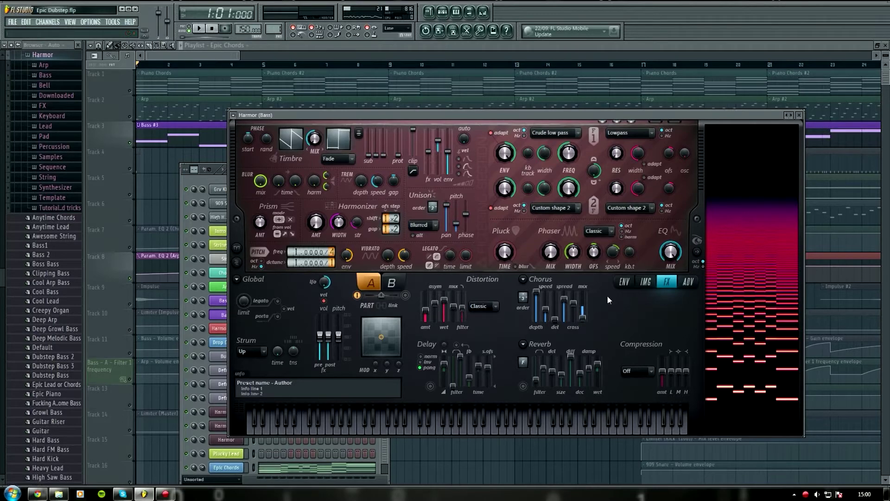
key(z)
key(v)
key(d)
key(v)
key(d)
key(z)
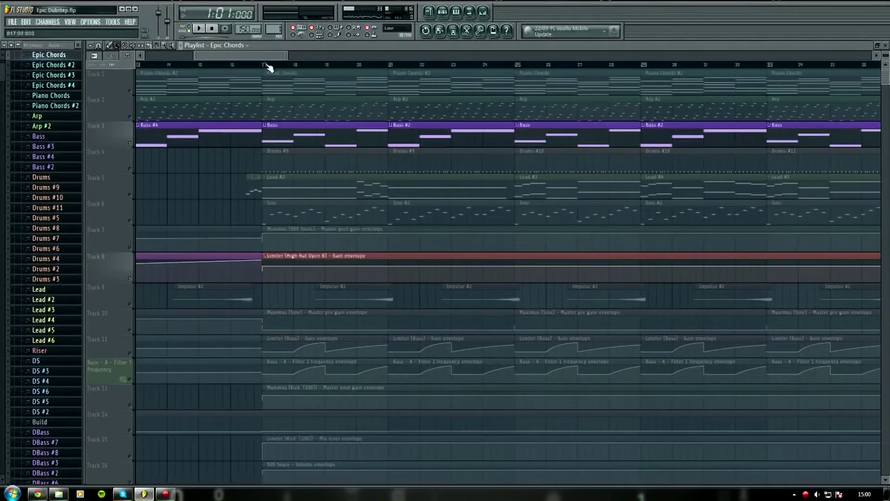
Play the song from bar 17, stop it, and open Bass 2's Harmor from the Channel Rack.
click(264, 66)
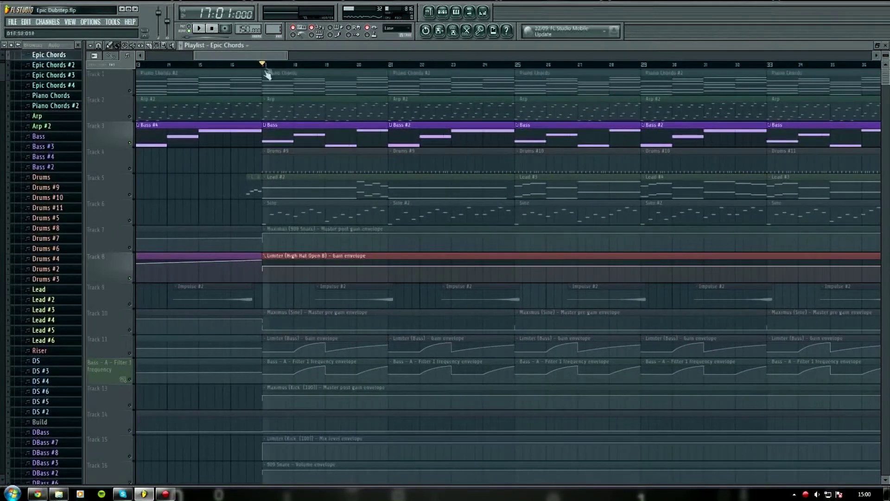
key(space)
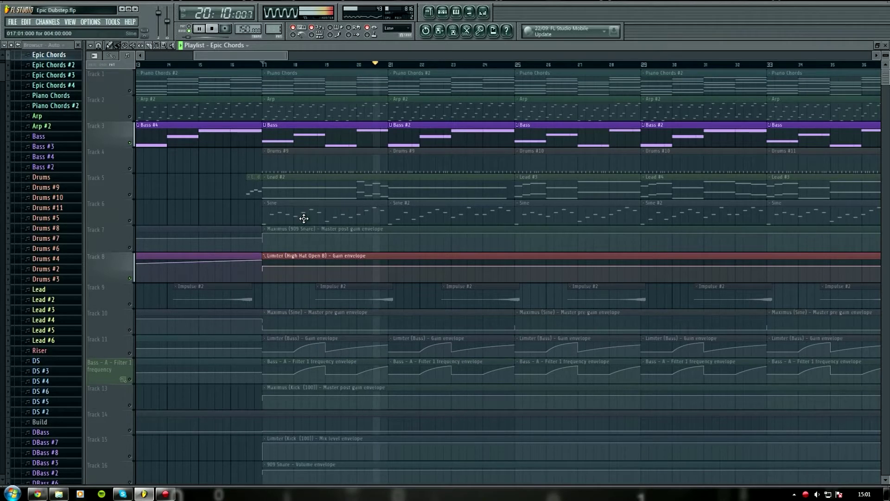
click(212, 29)
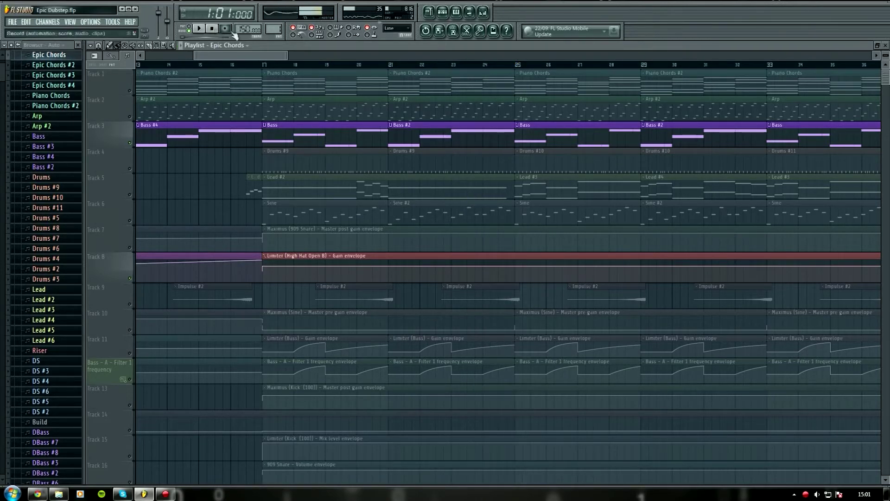
key(F6)
click(235, 300)
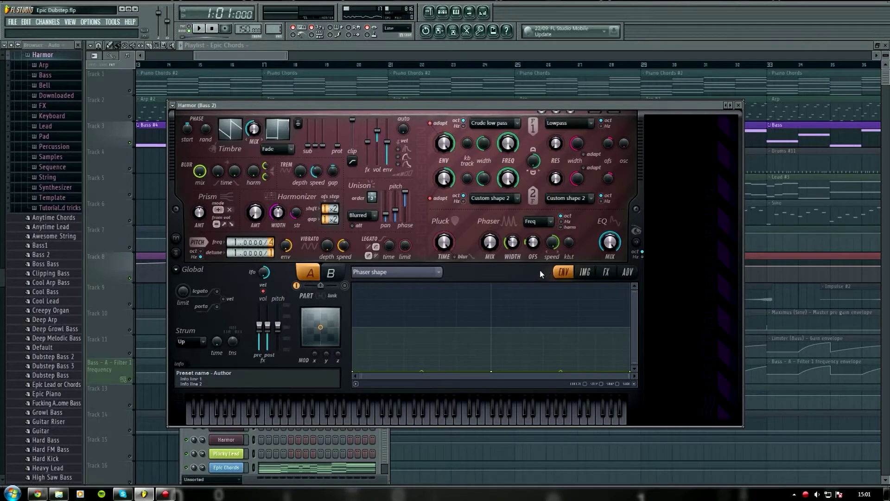
Play the Bass 2 melody and keep Phaser shape as the envelope target.
key(z)
key(v)
key(d)
key(v)
key(d)
key(v)
key(d)
key(z)
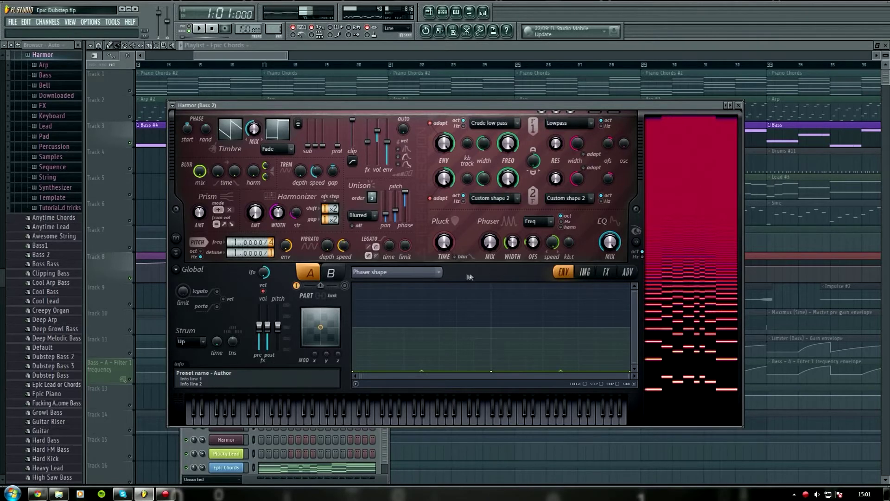
click(438, 272)
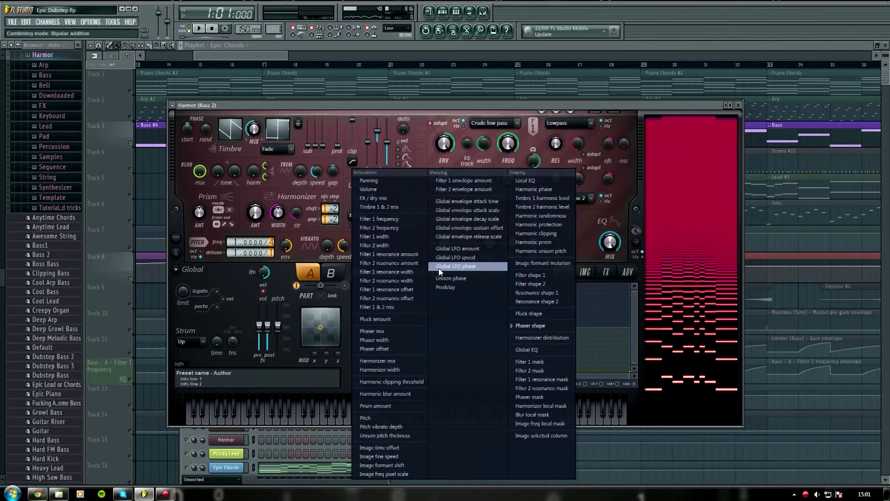
click(555, 324)
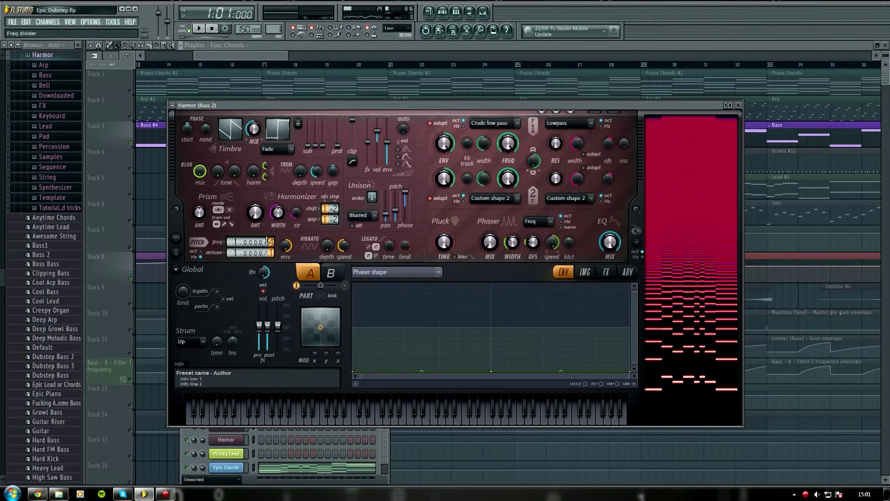
Audition Bass 2 and narrow the phaser width from 22% to 5%.
key(z)
key(v)
key(z)
key(v)
key(q)
key(r)
key(q)
key(r)
key(q)
key(v)
key(z)
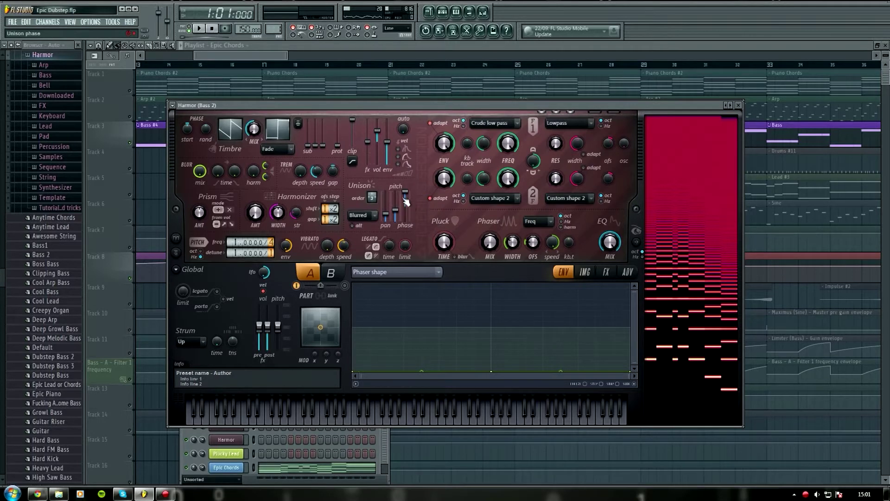
key(z)
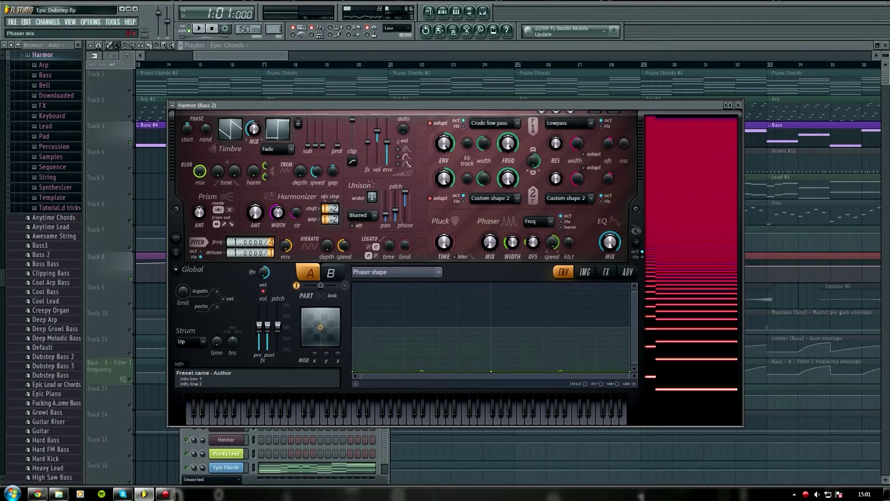
key(z)
drag(513, 241, 512, 253)
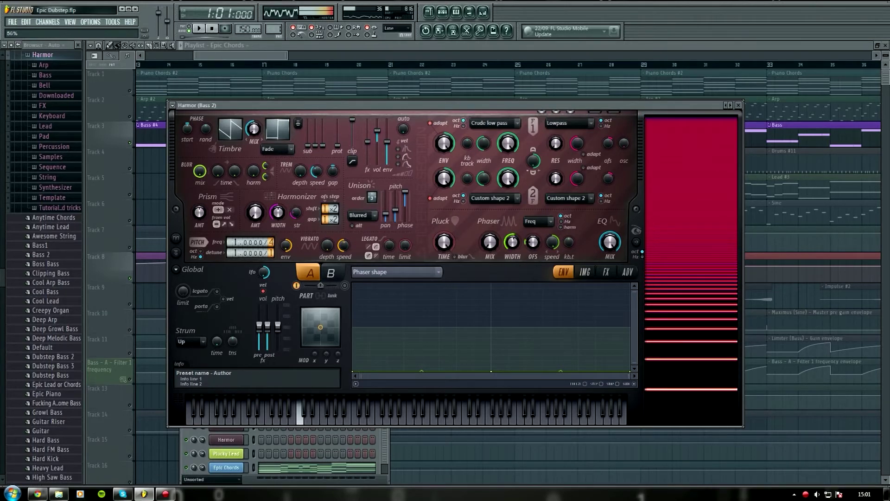
Try phaser type Classic, then set it back to Freq.
click(538, 222)
click(538, 241)
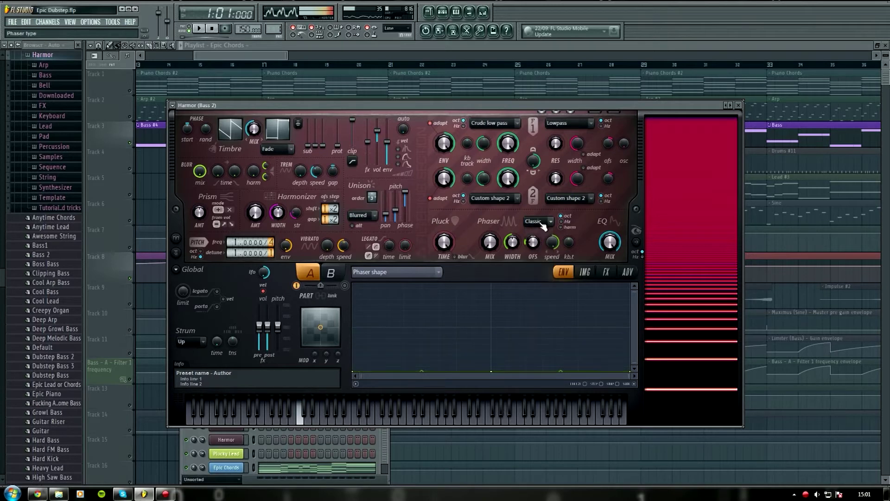
click(540, 222)
click(545, 326)
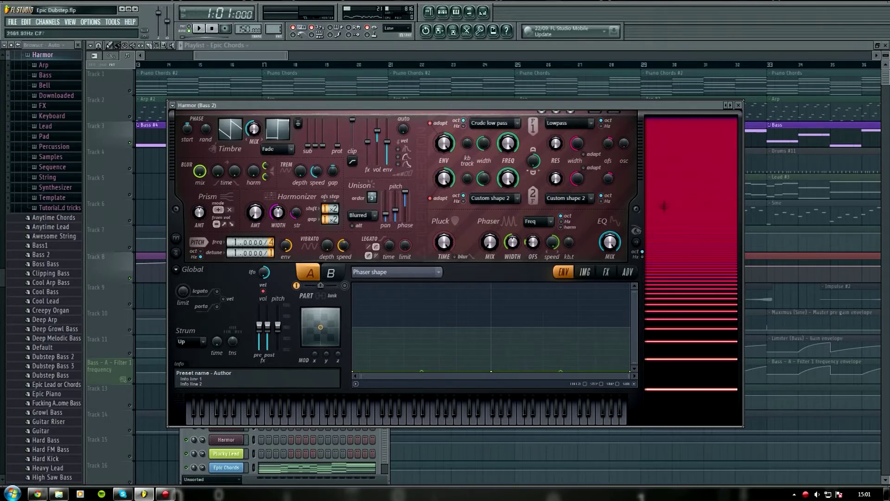
click(547, 223)
click(545, 222)
Play the melody and raise the Phaser shape envelope's start and end points to the top.
key(z)
key(v)
key(d)
key(v)
key(d)
key(v)
key(z)
drag(353, 371, 353, 284)
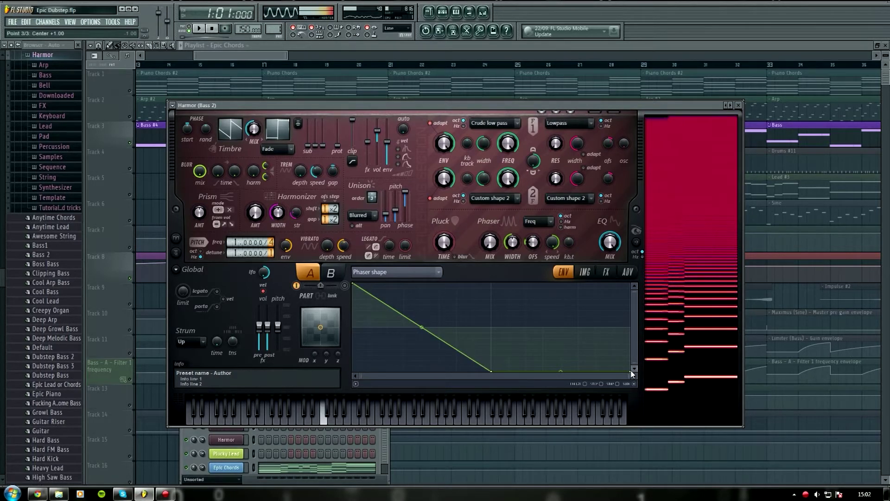
drag(631, 371, 627, 285)
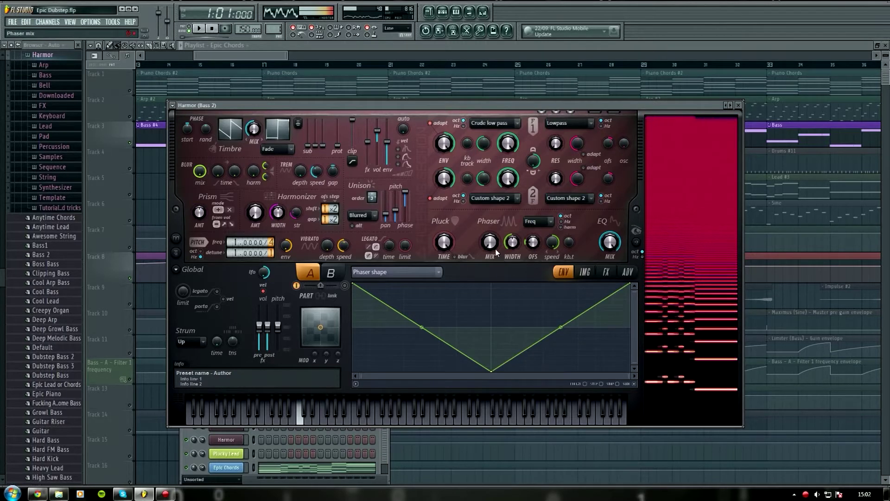
Audition the phaser mix at full, then turn it all the way down to zero.
key(z)
key(d)
drag(490, 243, 490, 209)
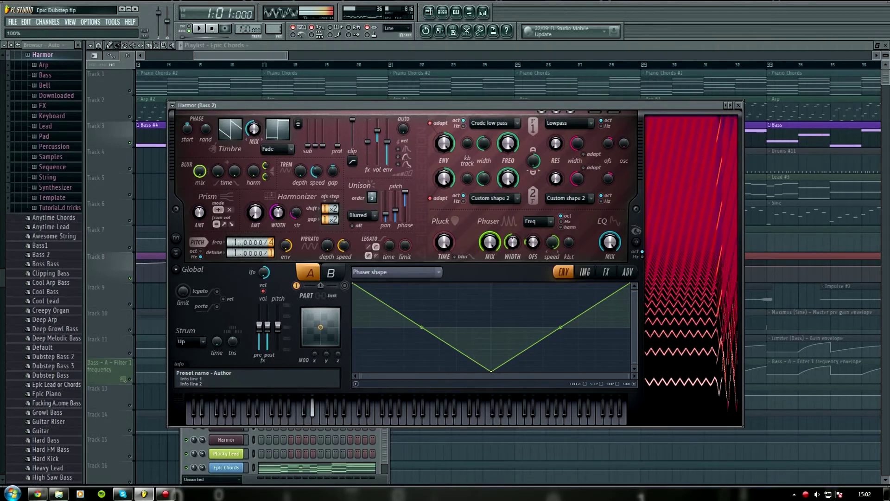
key(v)
key(z)
drag(492, 245, 494, 282)
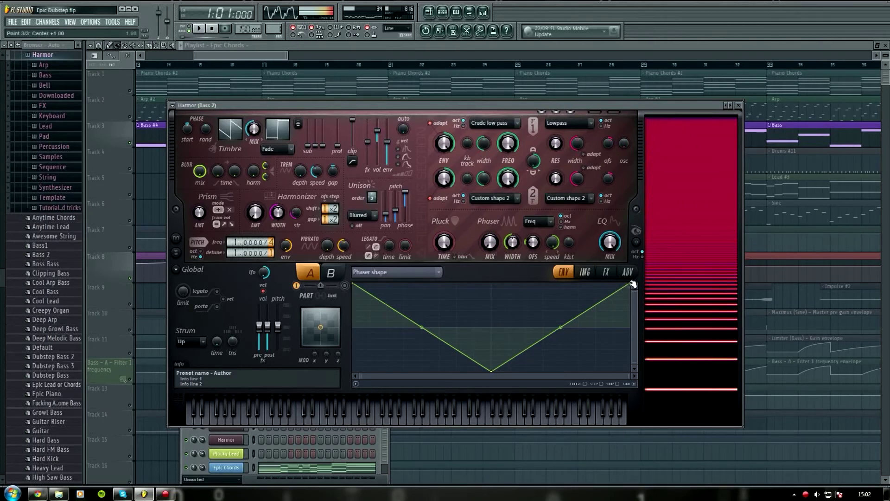
Pull both Phaser shape envelope points down to zero and show Harmor's effects section.
drag(632, 286, 450, 380)
drag(356, 289, 336, 382)
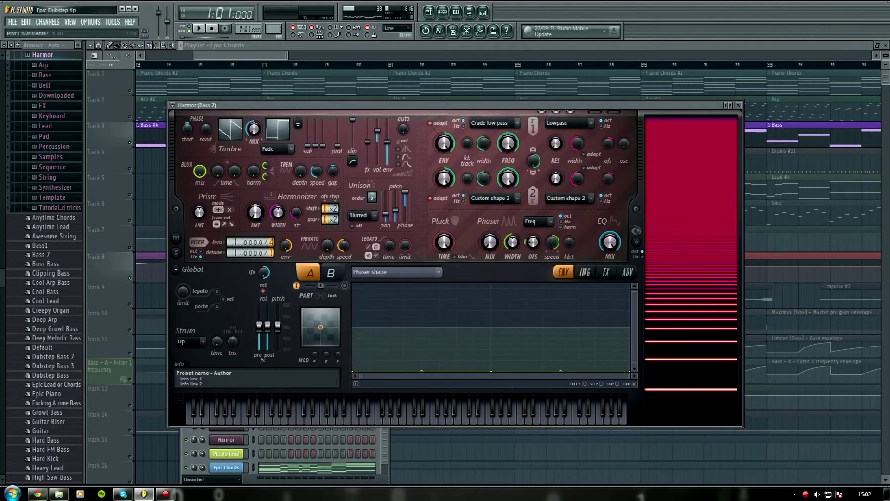
click(438, 273)
click(530, 325)
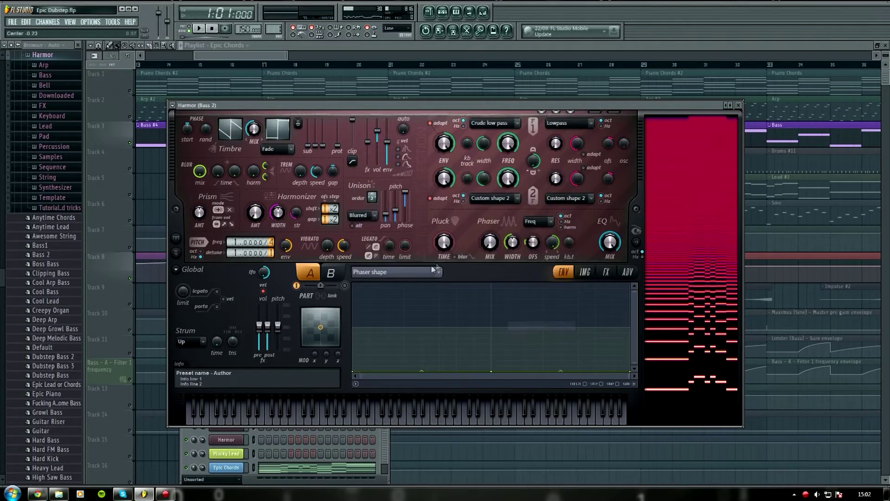
click(606, 272)
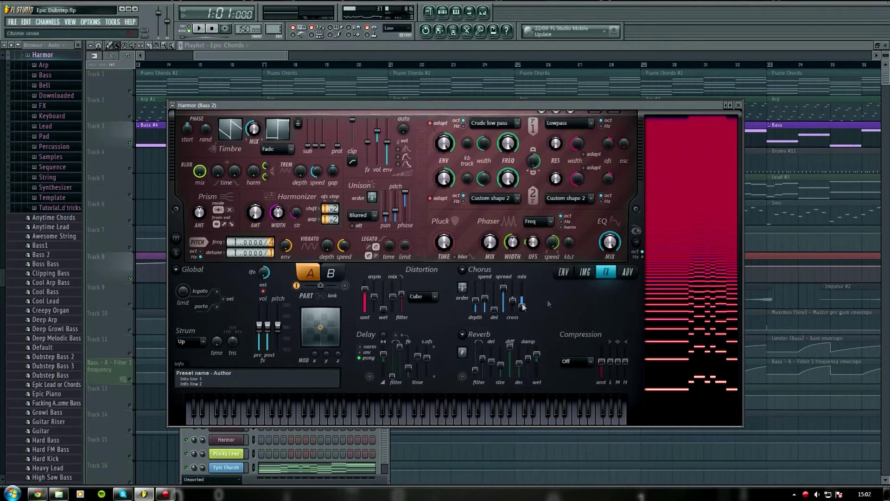
Audition the bass with distortion Off, then set distortion back to Cube.
click(436, 299)
click(425, 309)
key(v)
key(d)
key(v)
key(d)
key(v)
key(d)
key(v)
key(d)
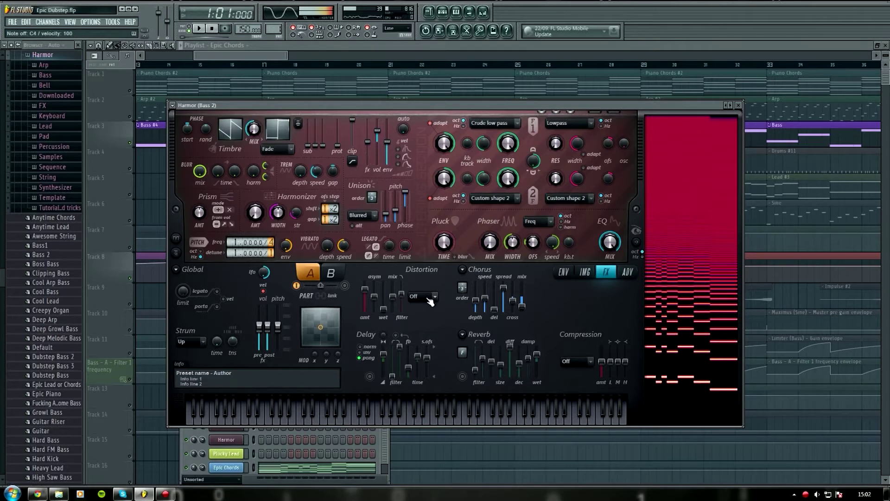
click(430, 302)
click(433, 347)
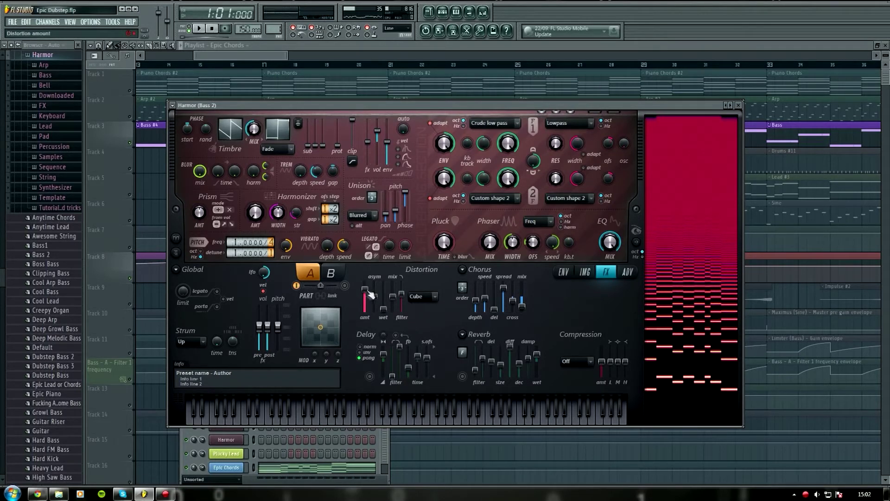
Raise the Cube distortion amount and highcut, then return to the envelope editor.
drag(406, 298, 403, 311)
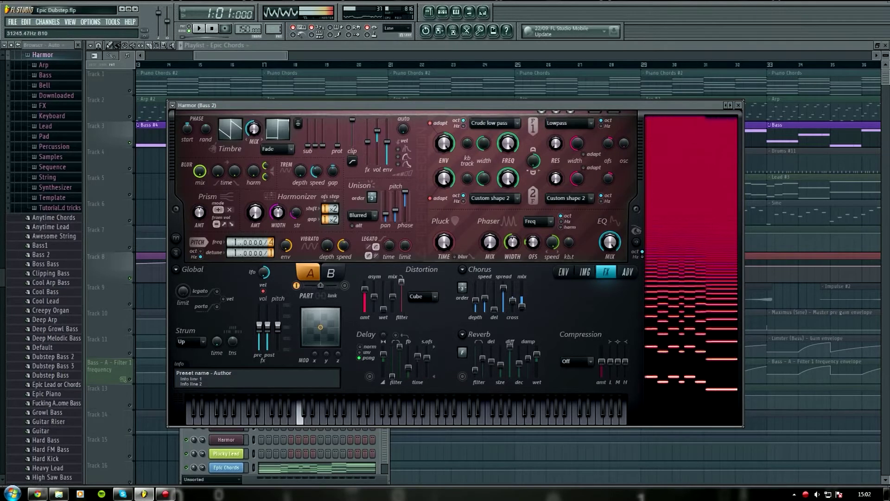
drag(402, 310, 403, 287)
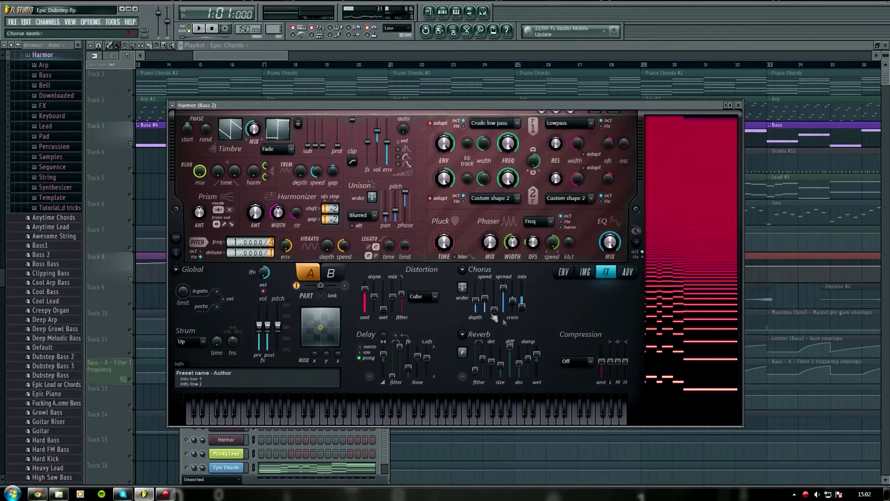
click(564, 272)
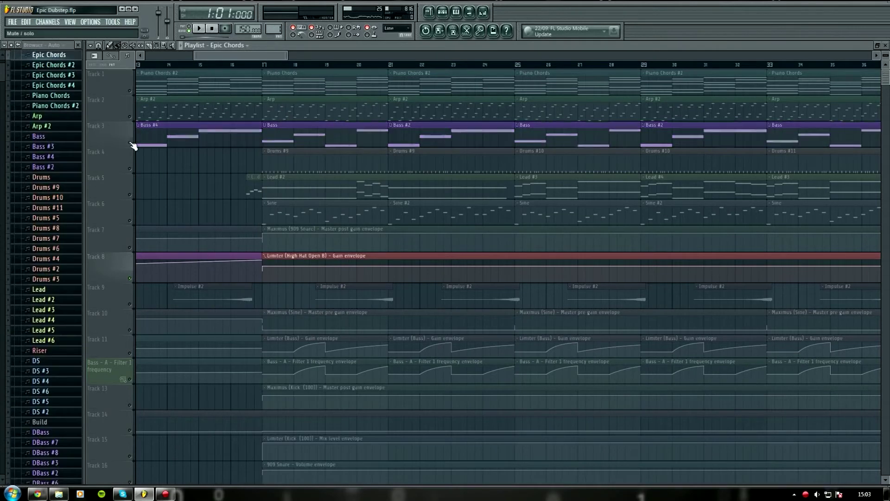
Select the Track 4 Drums clips and play briefly from bar 17, then stop.
click(132, 170)
click(264, 67)
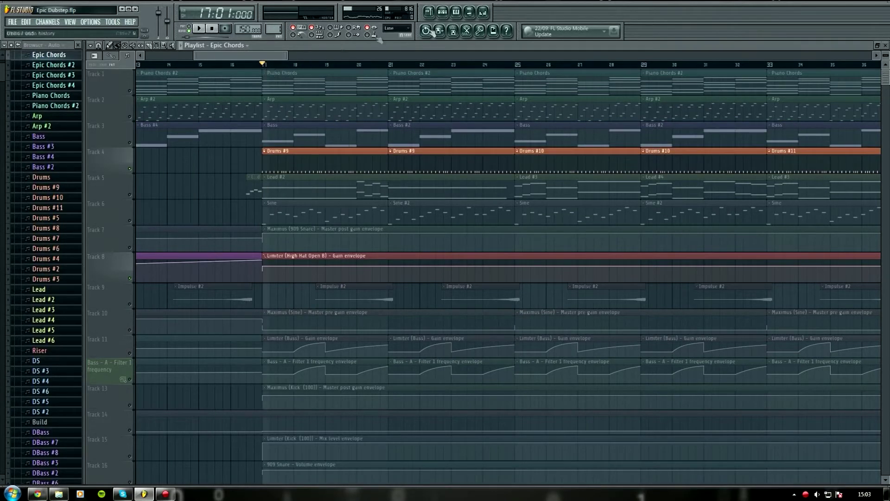
click(442, 12)
key(space)
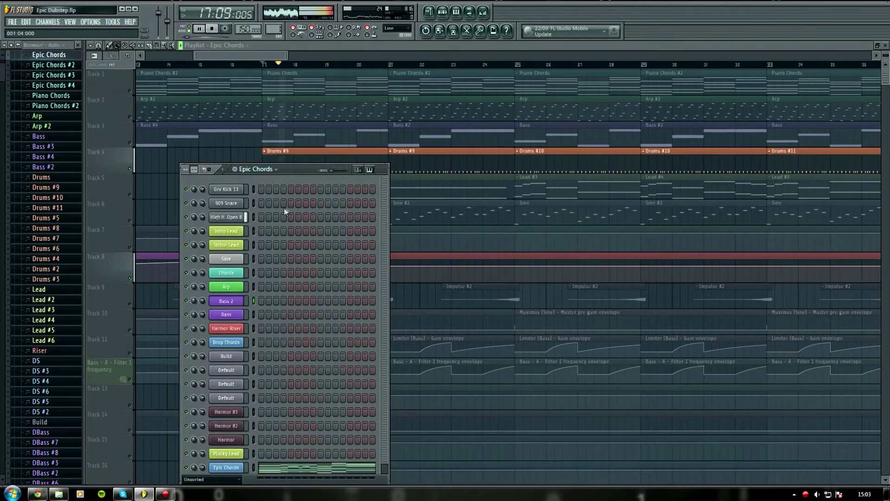
click(213, 30)
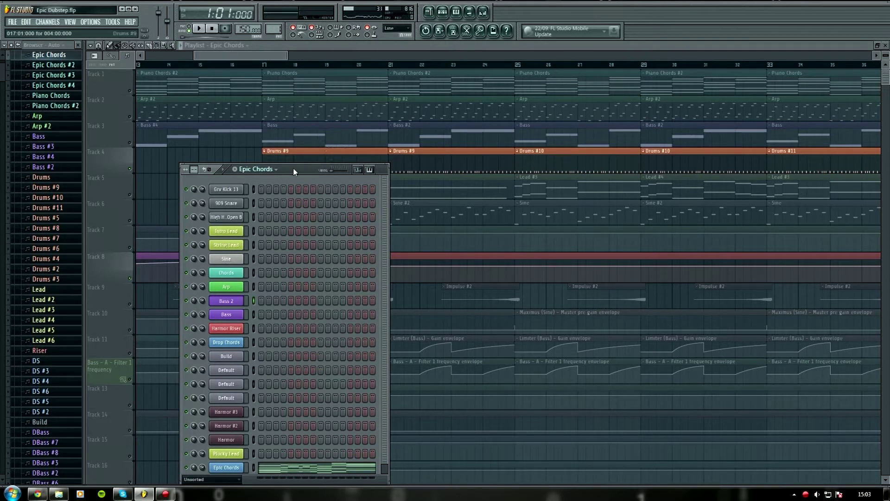
Pick the Drums pattern and show its step sequence in the channel rack.
click(260, 169)
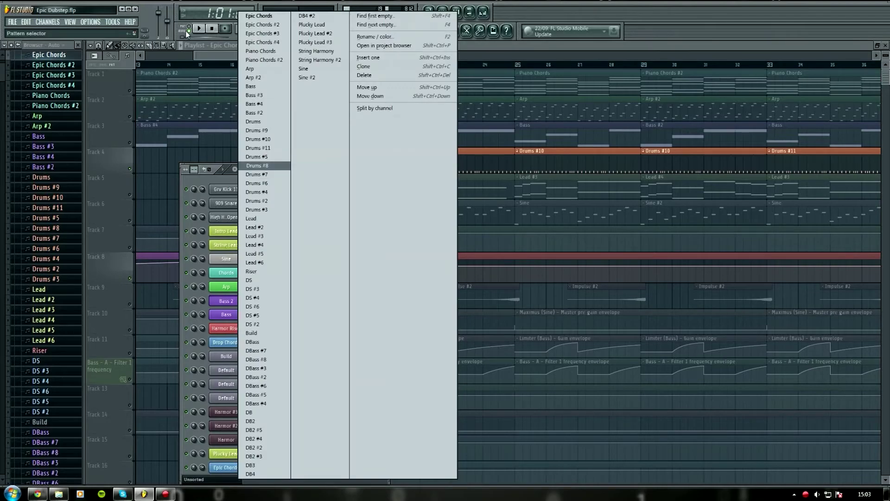
click(216, 53)
click(221, 46)
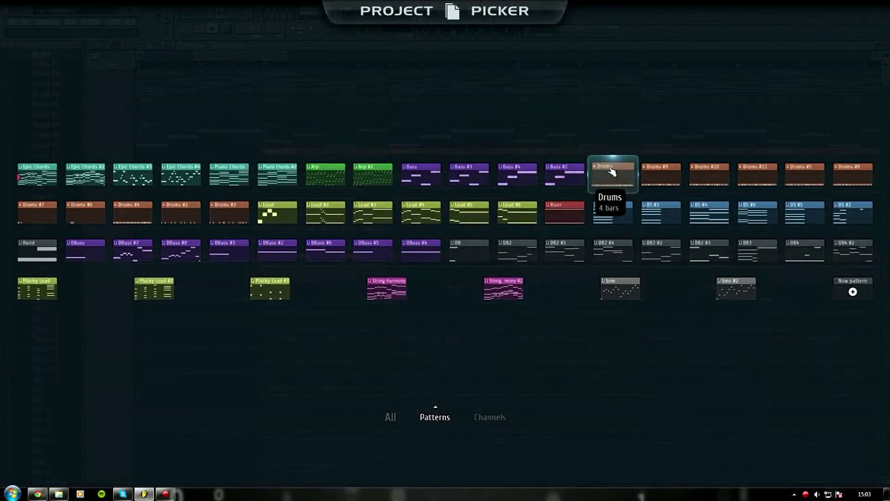
click(613, 174)
click(443, 11)
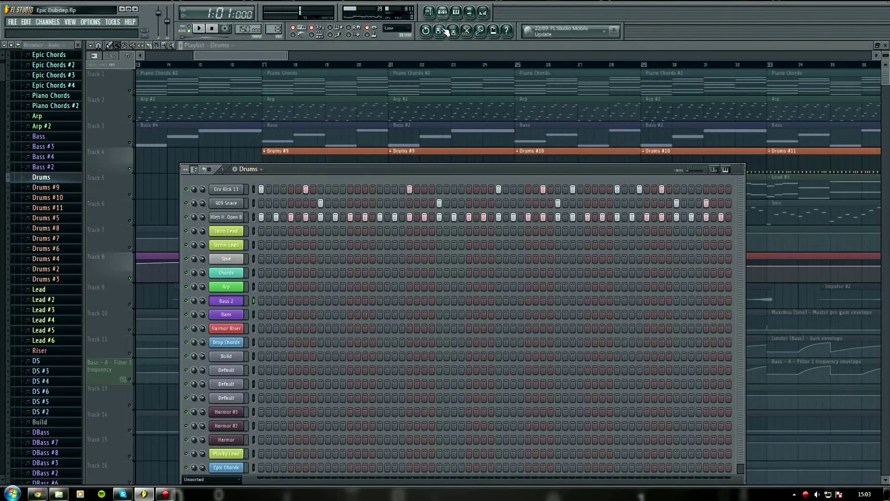
key(space)
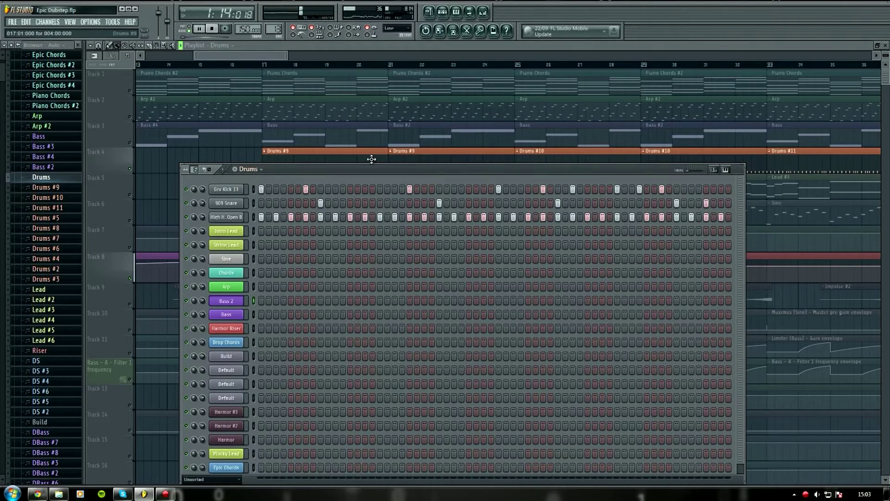
drag(377, 175, 389, 103)
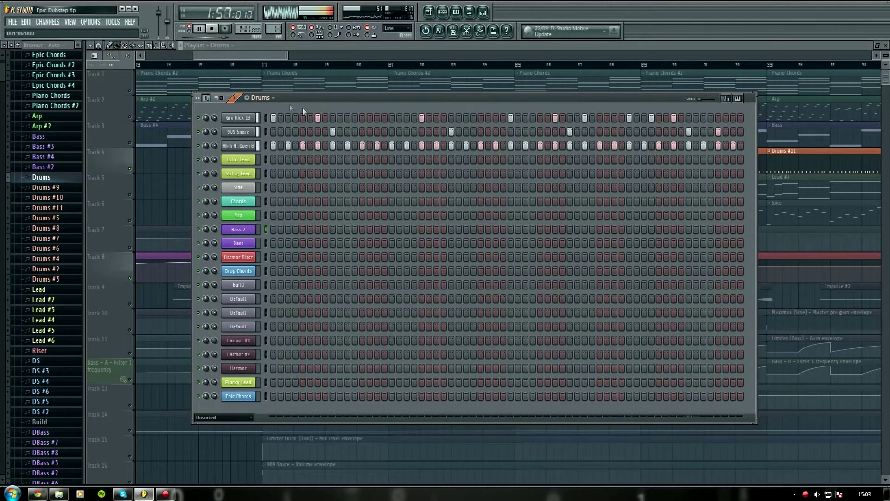
click(213, 30)
drag(246, 57, 385, 61)
click(468, 65)
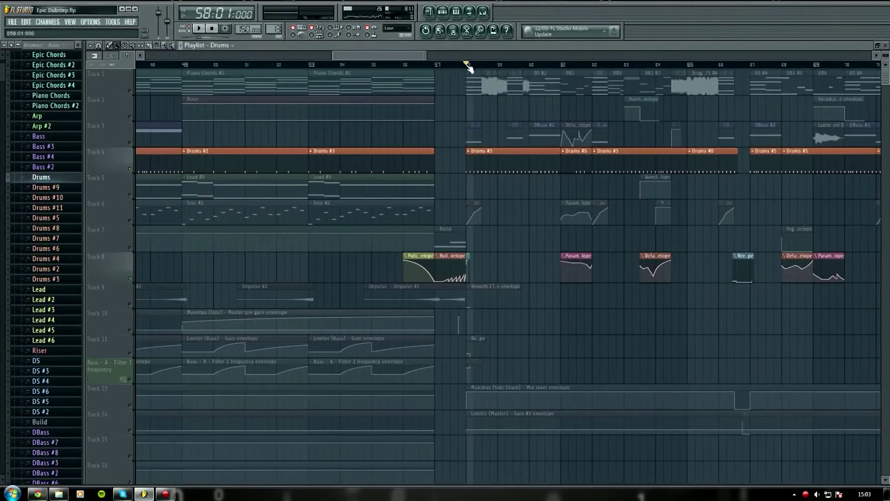
scroll(478, 69, up, 2)
key(space)
drag(389, 59, 405, 59)
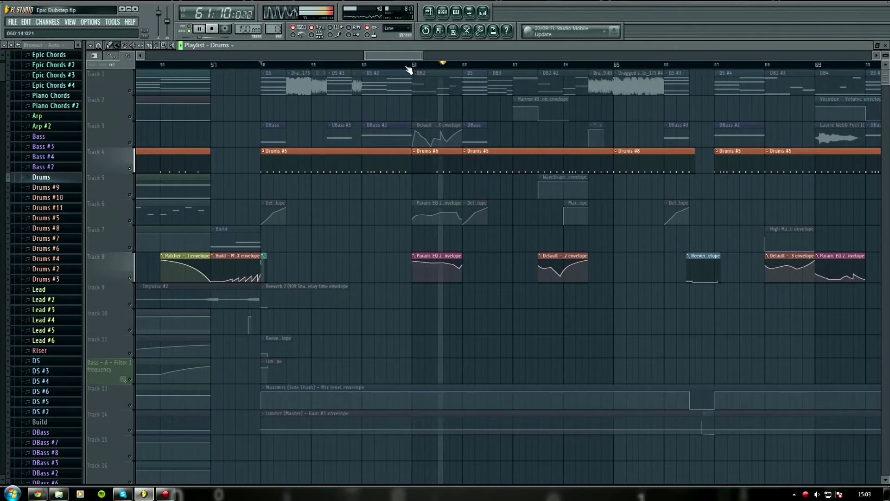
scroll(411, 70, down, 3)
drag(371, 56, 253, 56)
click(215, 28)
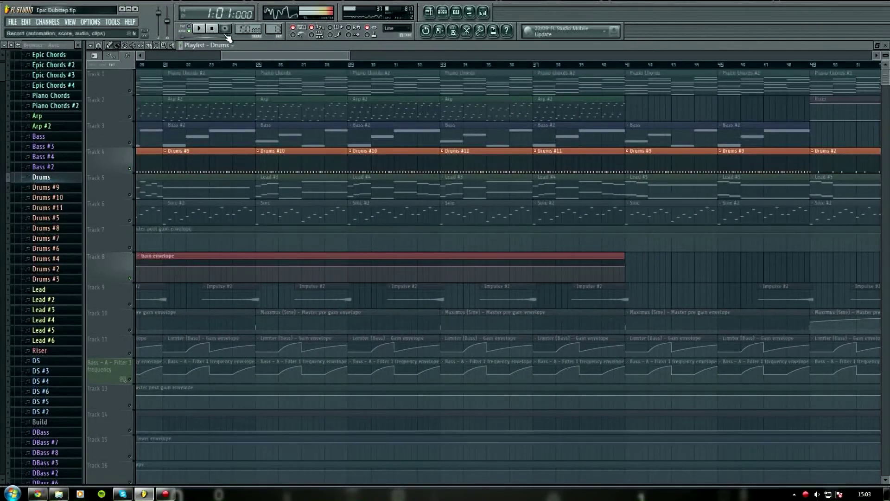
scroll(249, 70, up, 4)
scroll(246, 58, down, 5)
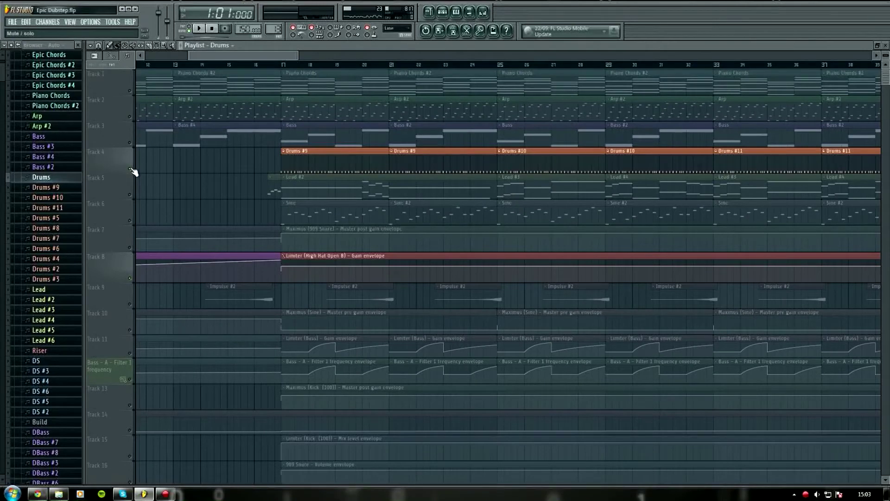
click(133, 169)
click(133, 196)
click(262, 64)
click(446, 12)
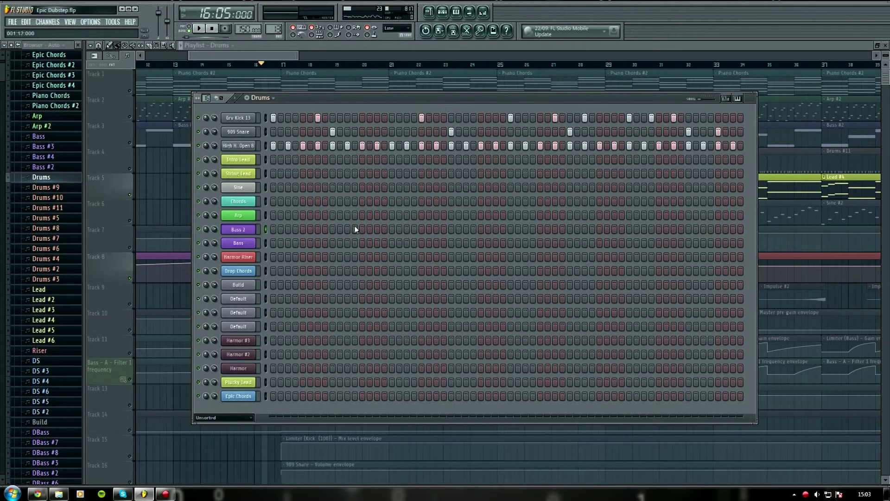
click(246, 161)
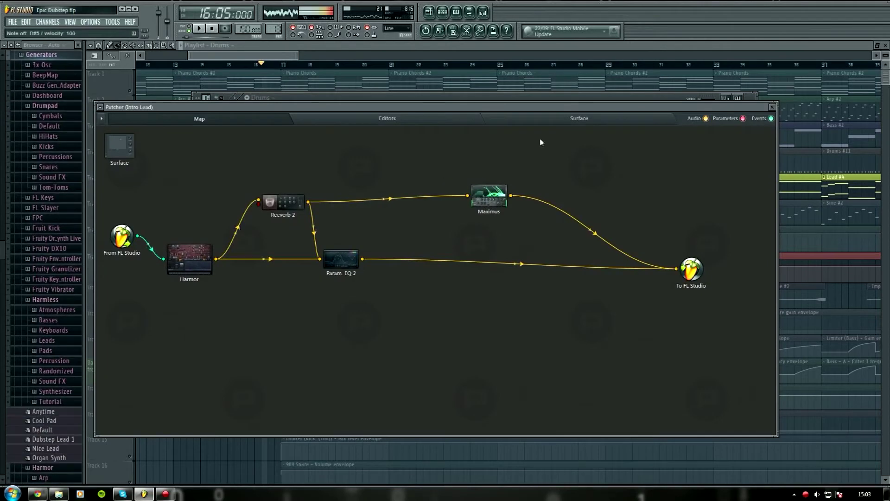
Stop playback, resize the patcher window, and move Maximus and the output node left.
click(212, 28)
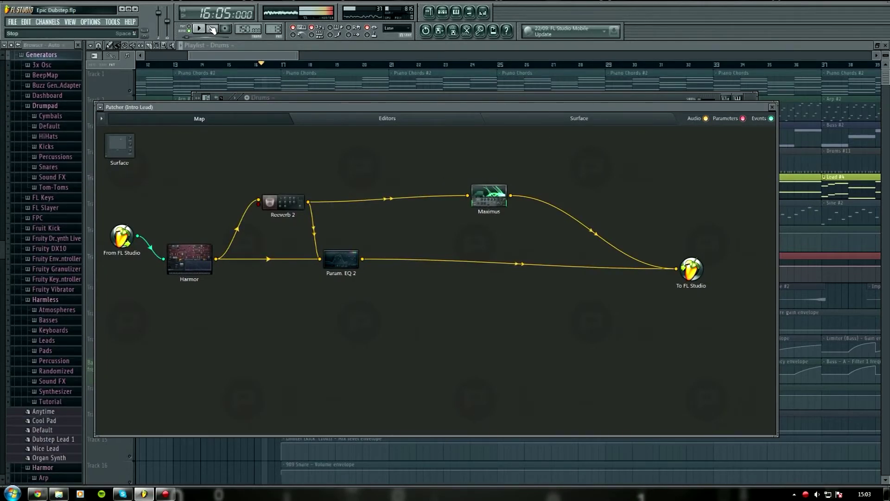
drag(366, 105, 454, 237)
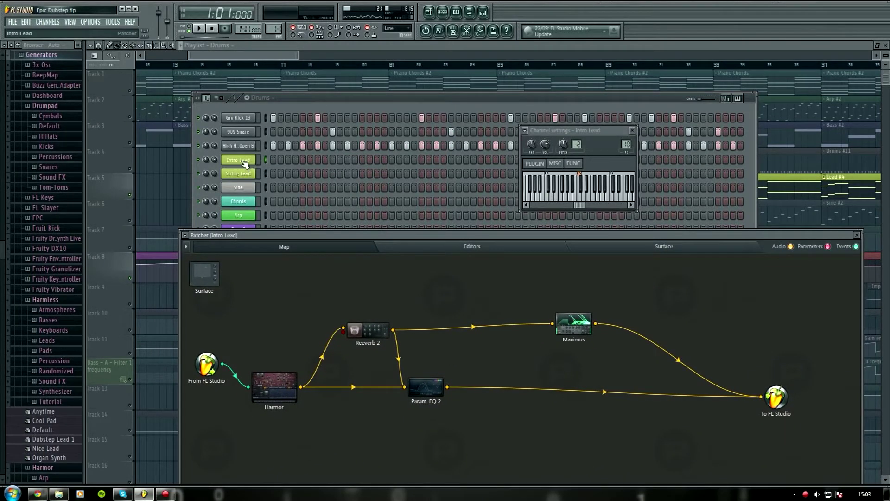
drag(377, 236, 380, 106)
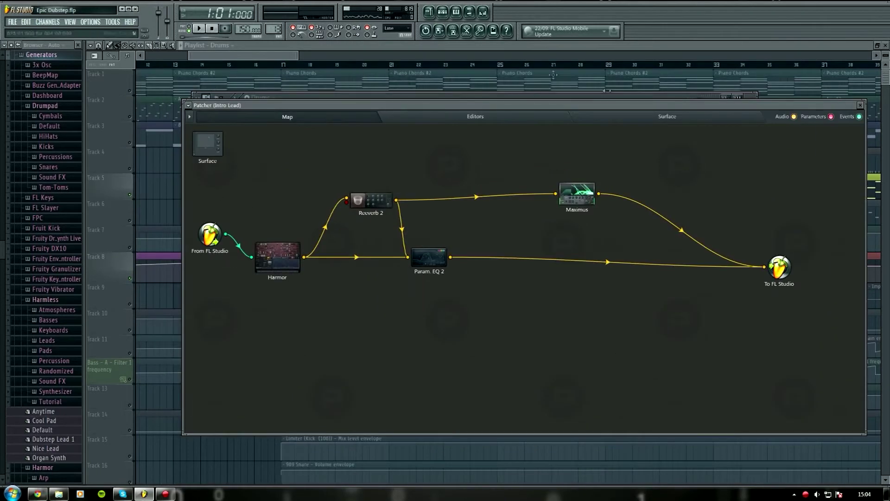
drag(580, 195, 464, 192)
drag(780, 267, 530, 264)
drag(865, 433, 585, 332)
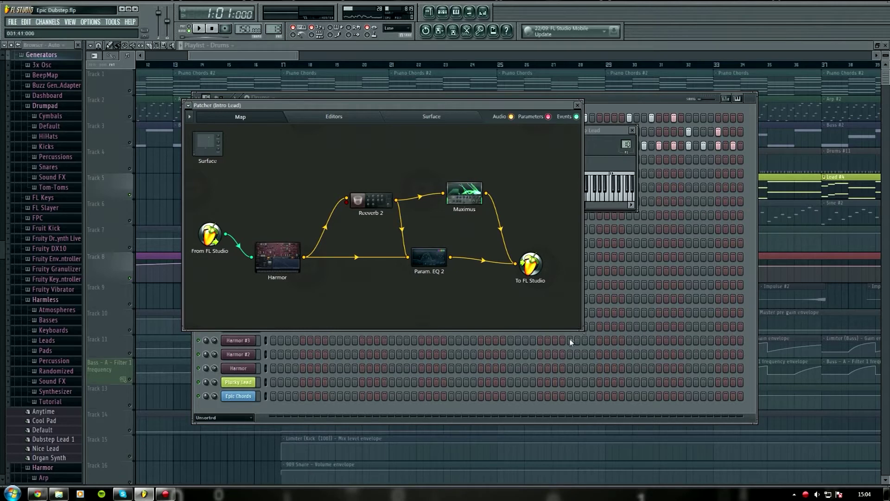
drag(371, 106, 527, 237)
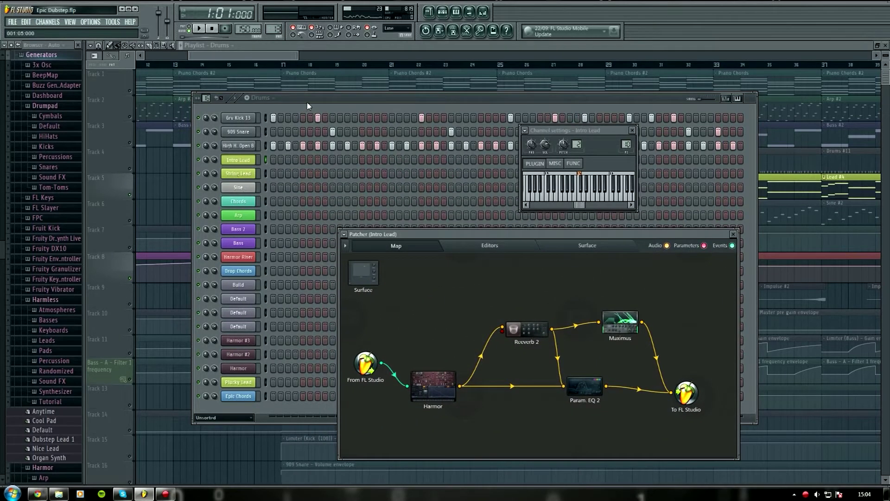
click(312, 102)
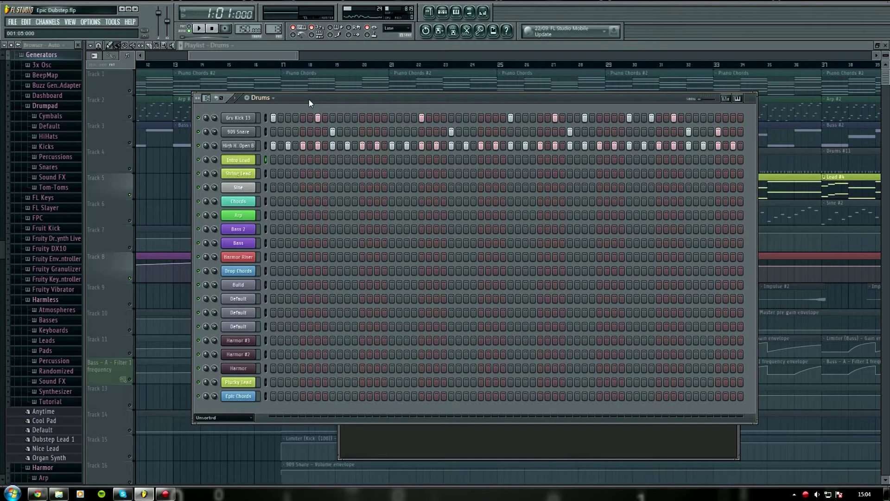
click(443, 436)
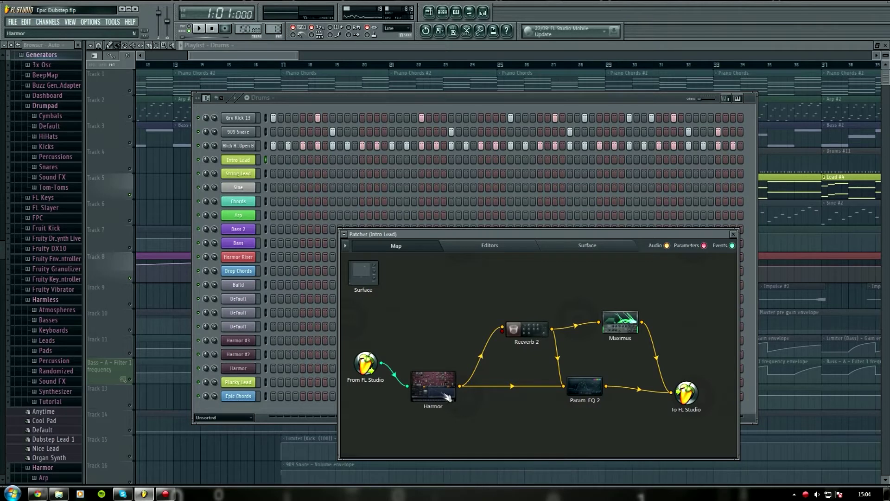
Move the Harmor node up, nudge Reeverb 2, preview a note, and open Harmor's editor.
drag(438, 389, 438, 367)
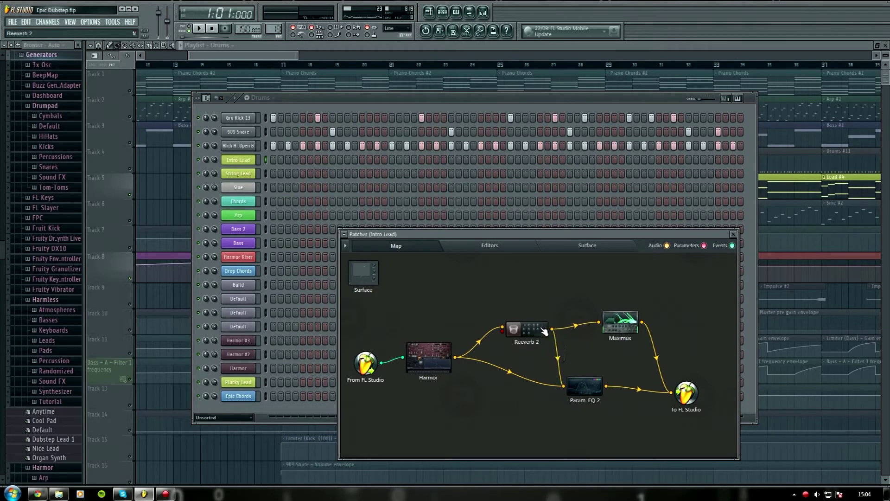
drag(533, 334, 529, 328)
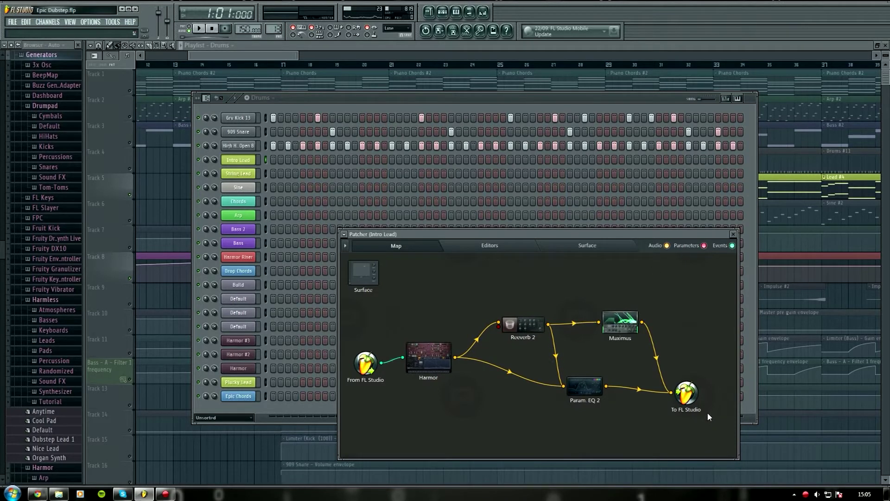
key(q)
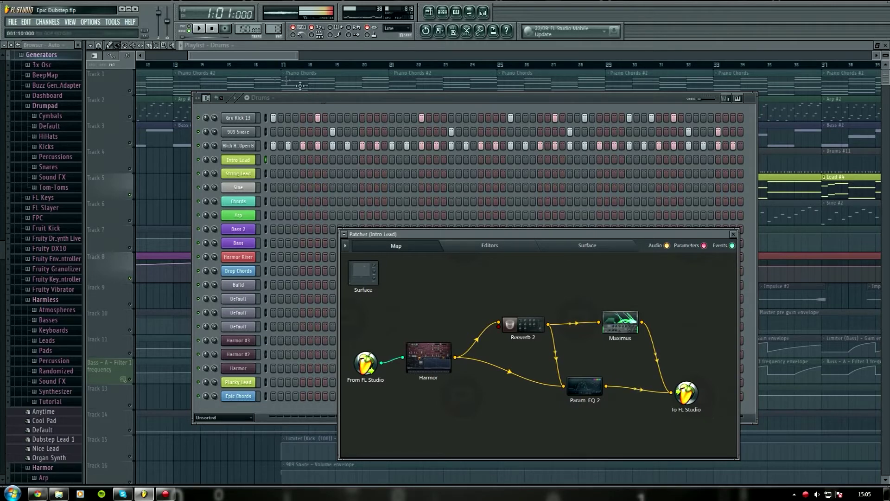
click(212, 31)
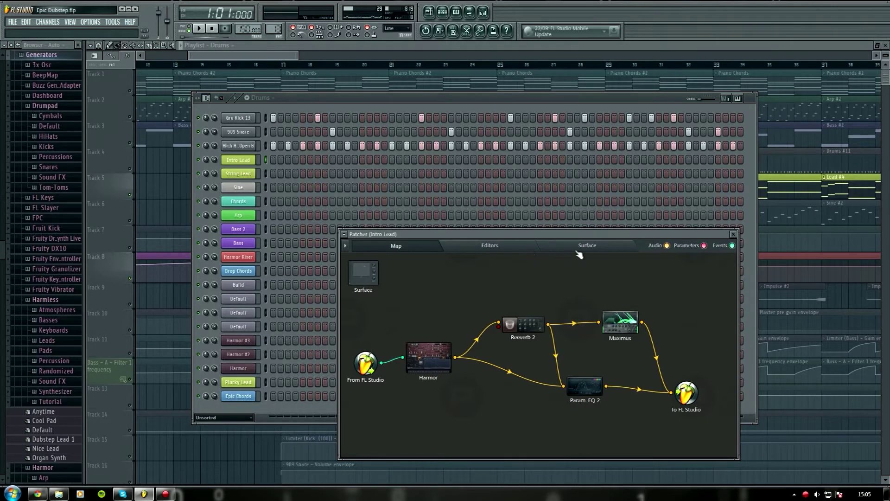
click(534, 250)
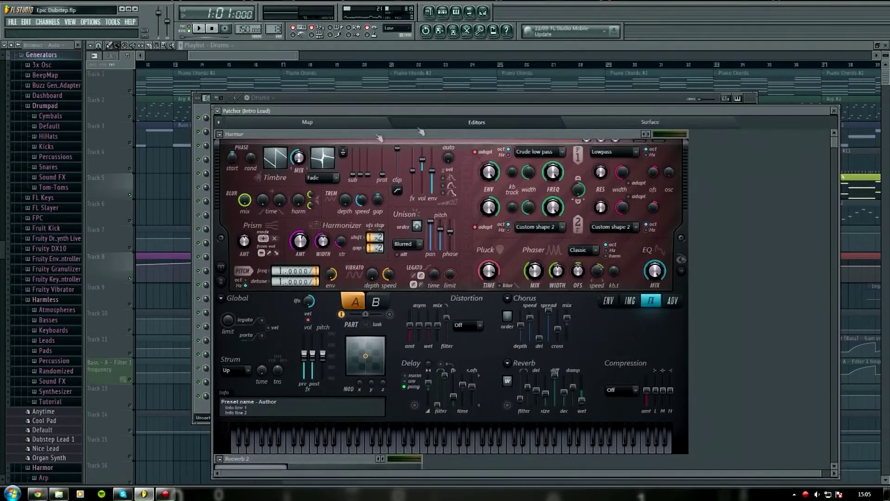
In the routing map, move Param. EQ 2 higher and Harmor down to the right.
click(281, 124)
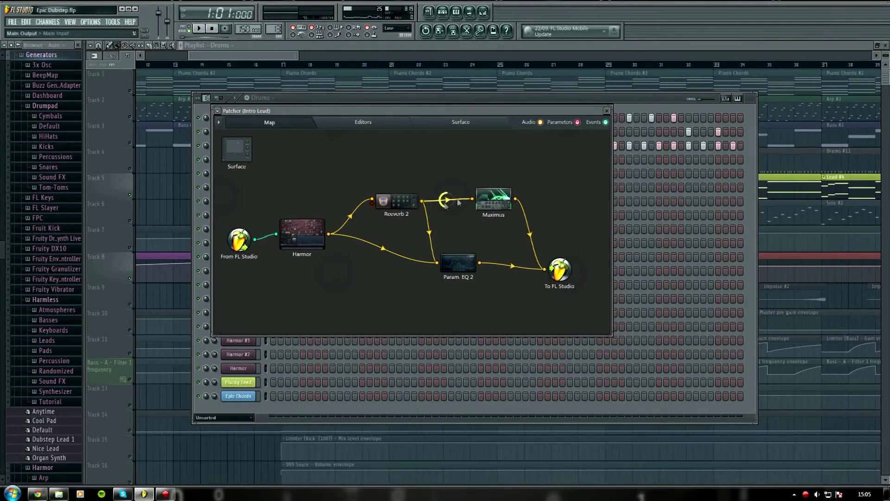
drag(459, 263, 462, 228)
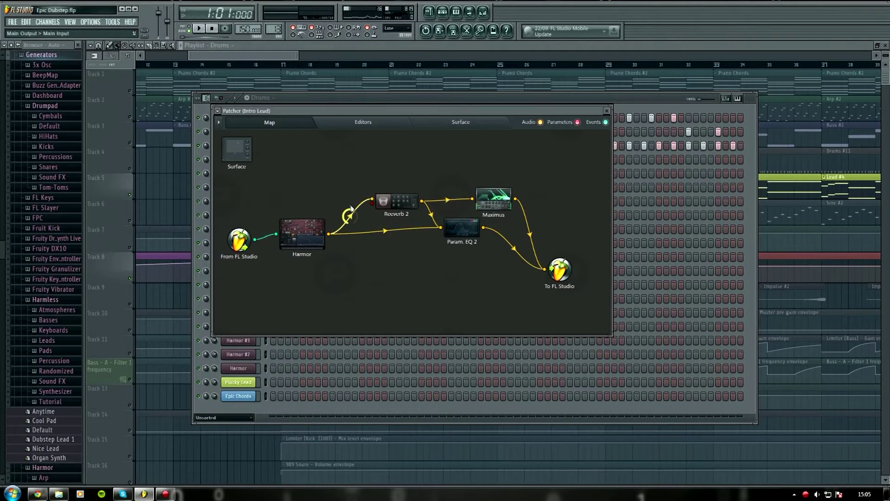
drag(302, 237, 545, 269)
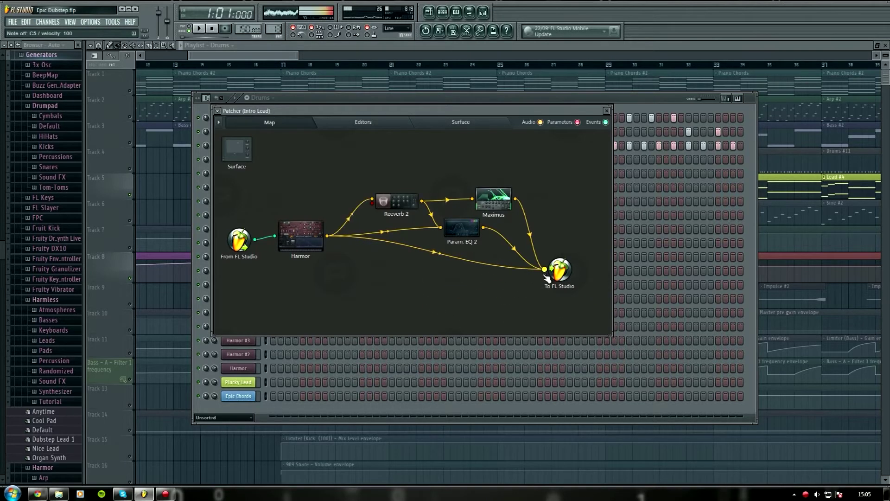
Open Harmor's editor with its spectrum panel and the Timbre 2 harmonic level envelope.
click(375, 122)
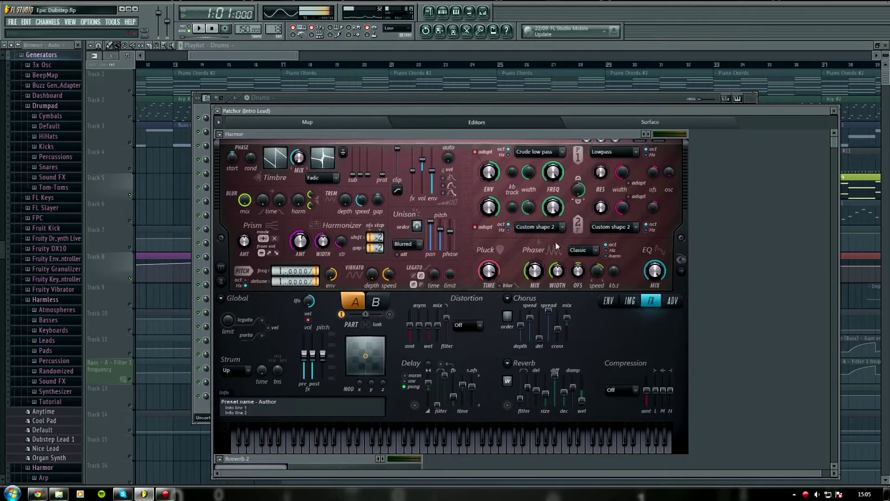
click(681, 271)
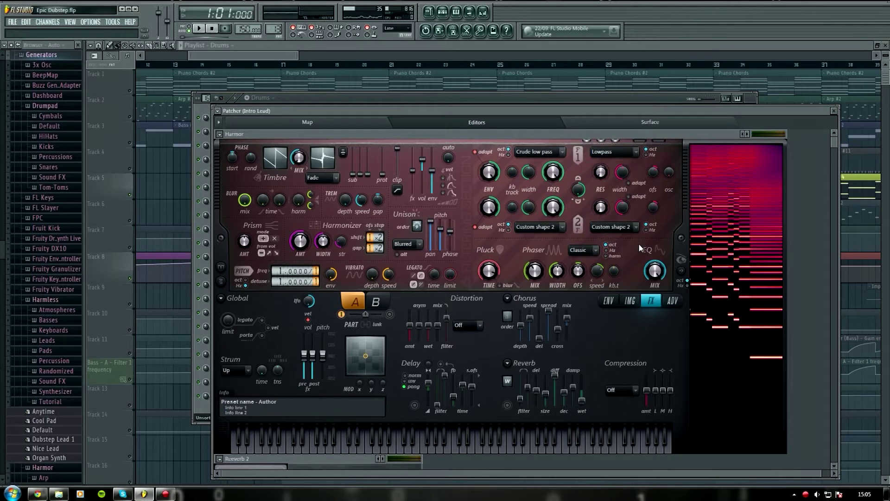
click(608, 300)
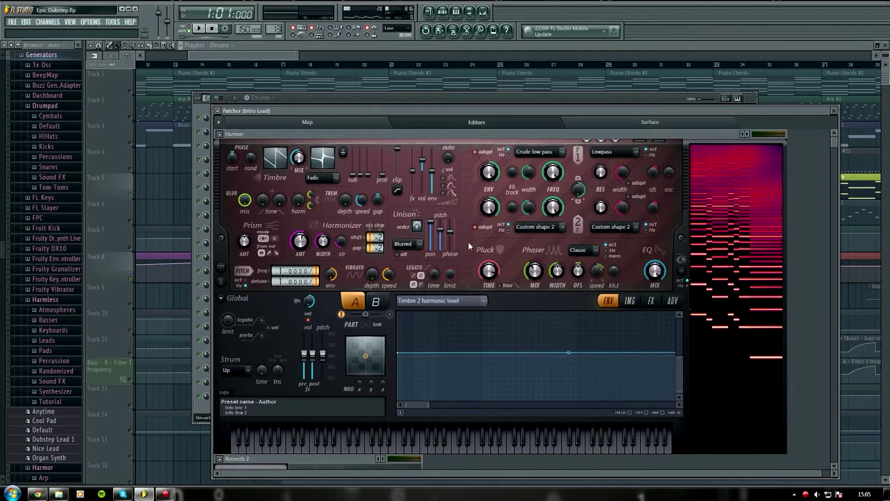
key(z)
key(d)
key(v)
key(b)
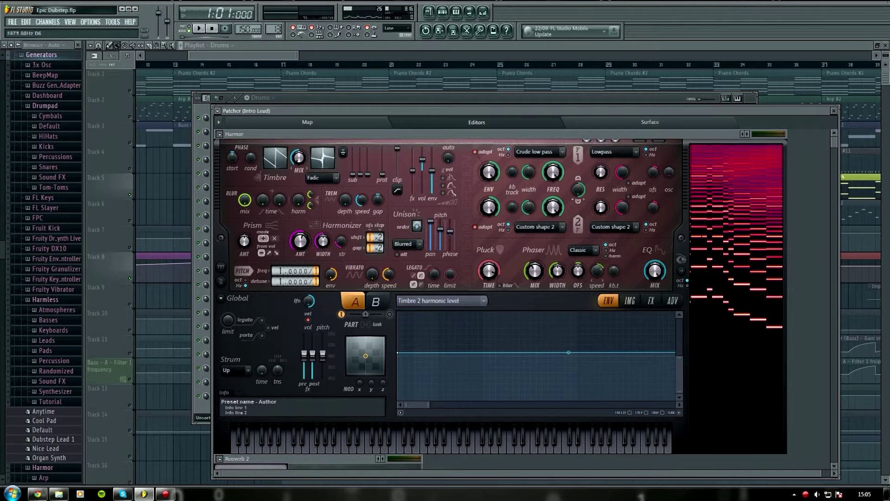
key(z)
key(z)
key(z)
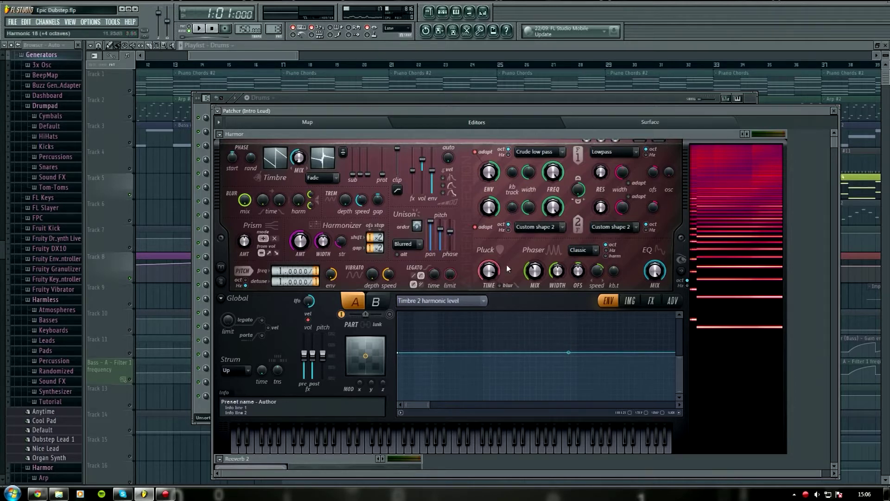
right_click(489, 268)
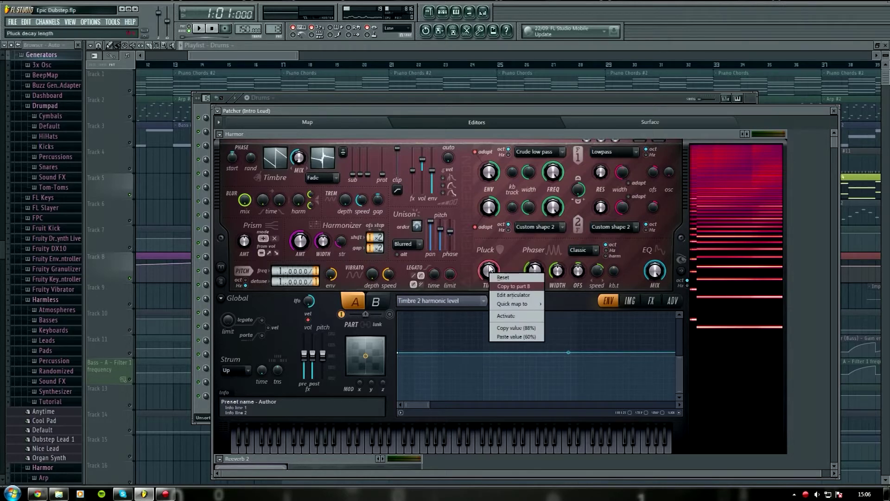
click(526, 328)
drag(487, 266, 487, 320)
key(z)
key(d)
key(v)
key(d)
key(v)
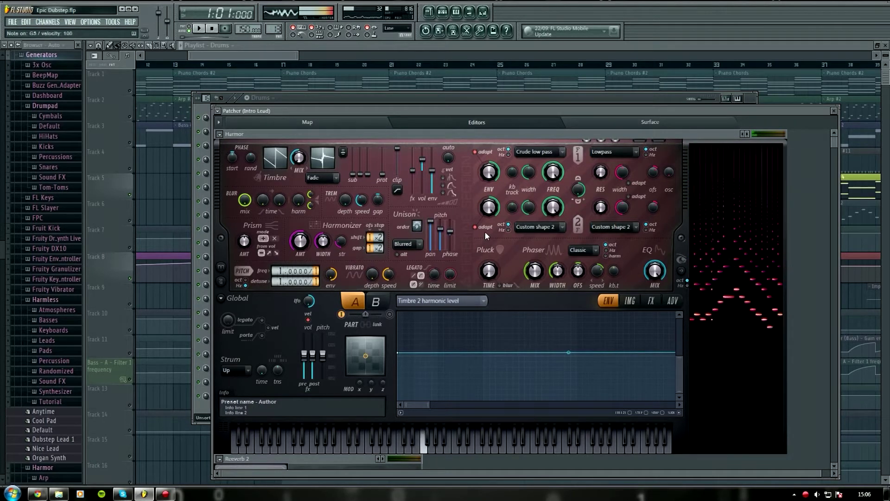
right_click(492, 274)
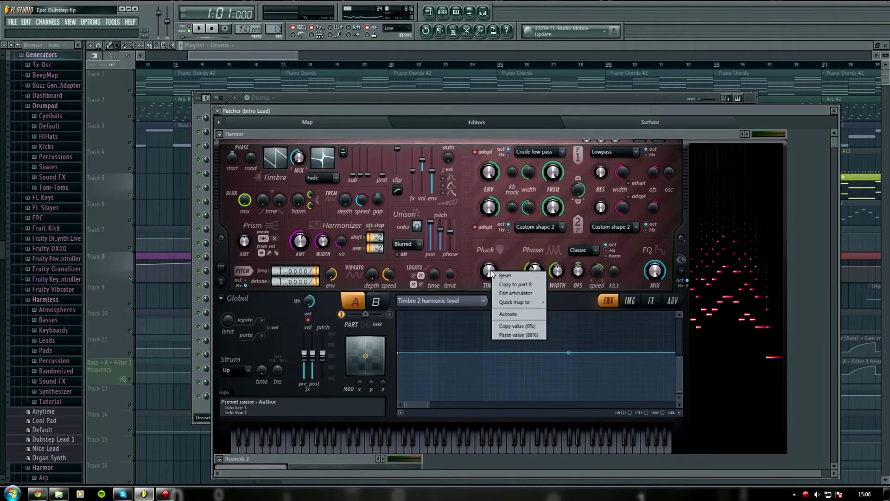
click(514, 334)
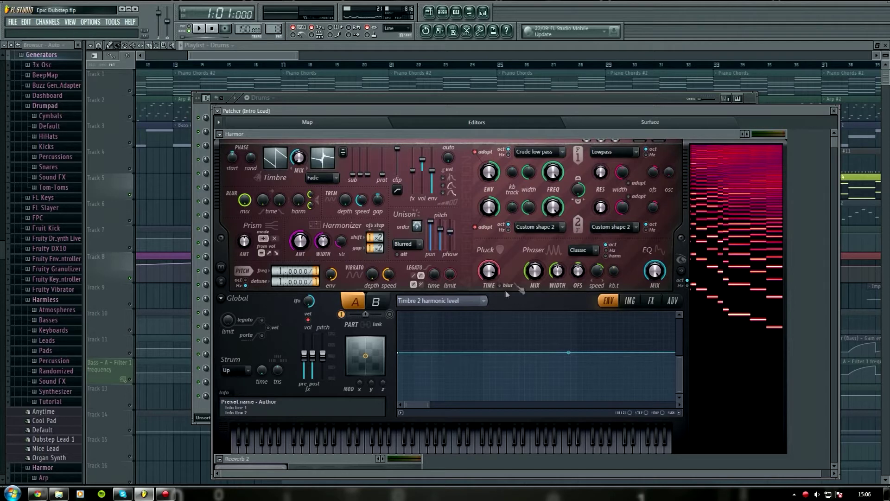
click(477, 300)
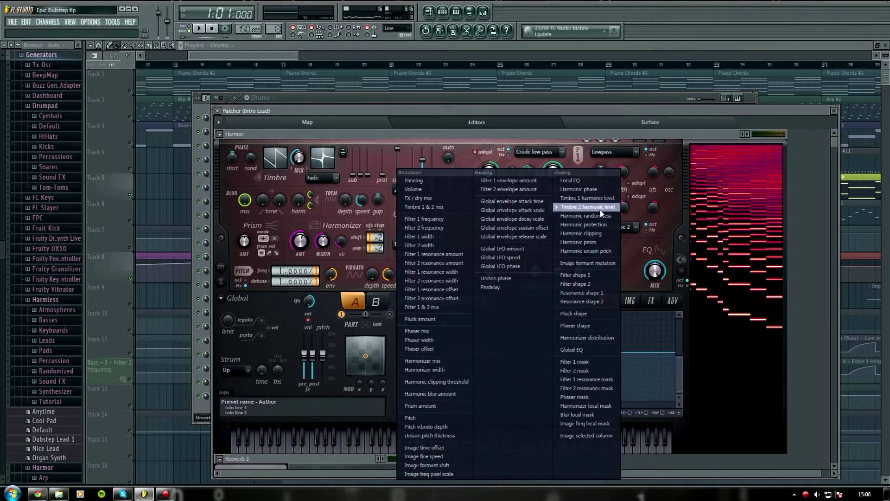
click(642, 133)
key(z)
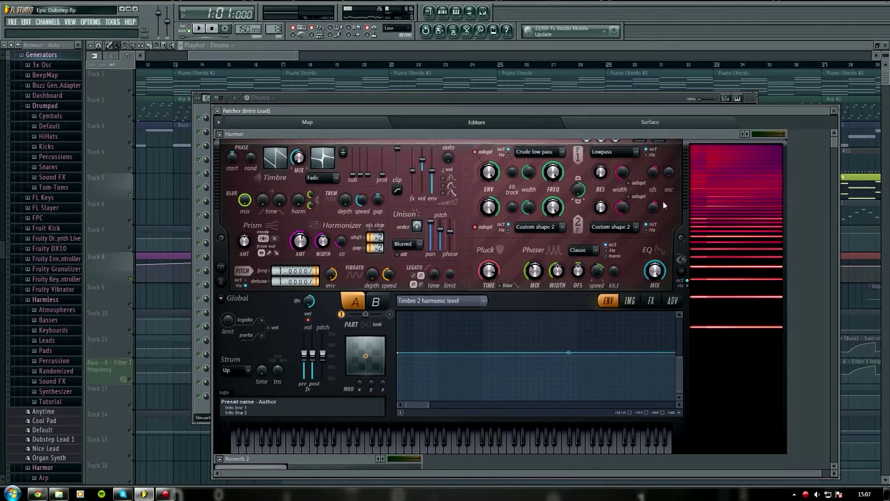
Audition low C notes, then raise the Pluck time to about 88% and play C4.
key(q)
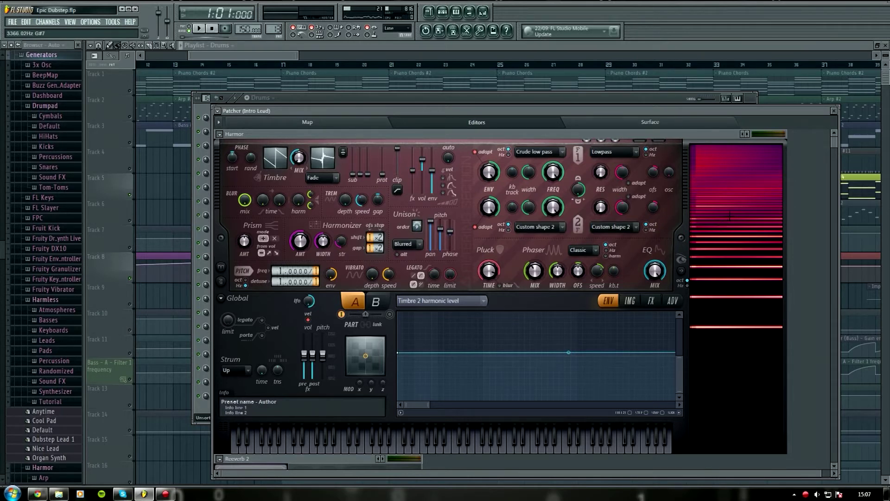
key(z)
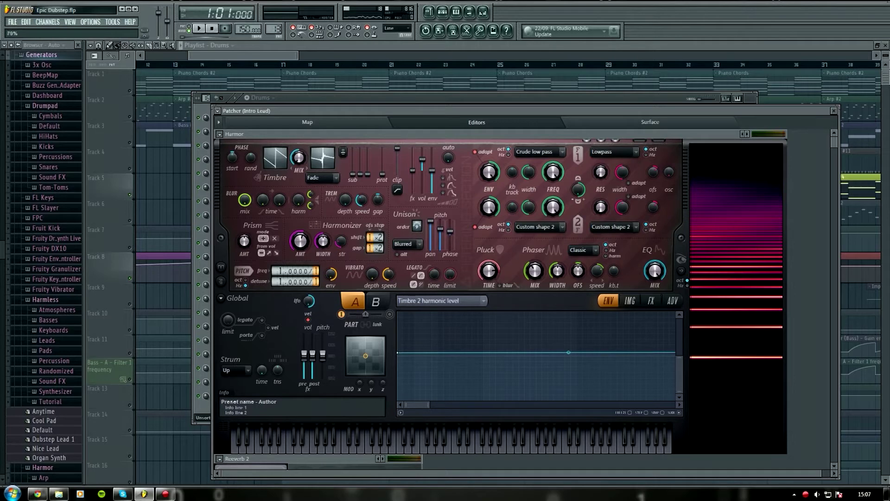
key(z)
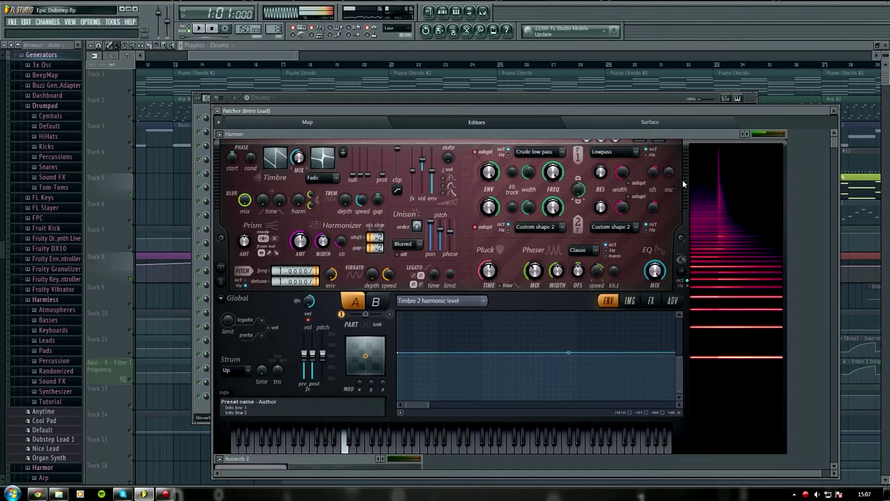
drag(497, 277, 497, 253)
key(z)
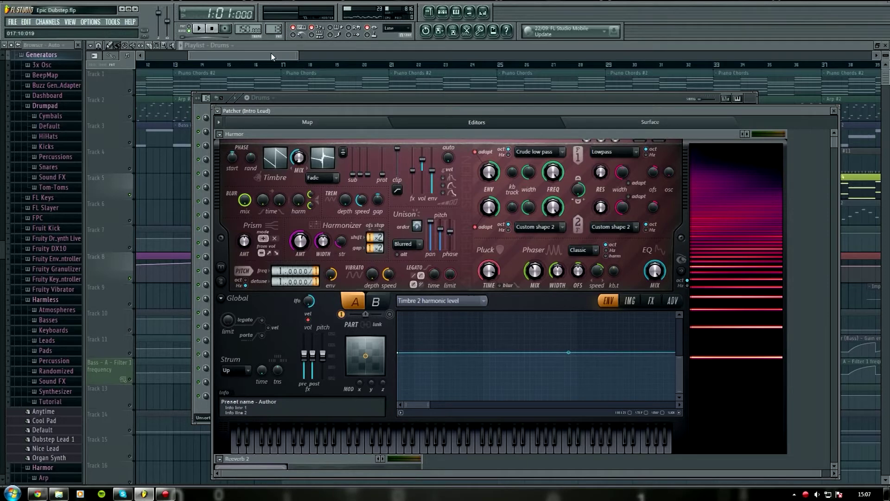
Keep Timbre 2 harmonic level as envelope target, lower its line, and zoom out to the whole envelope.
click(630, 300)
click(651, 300)
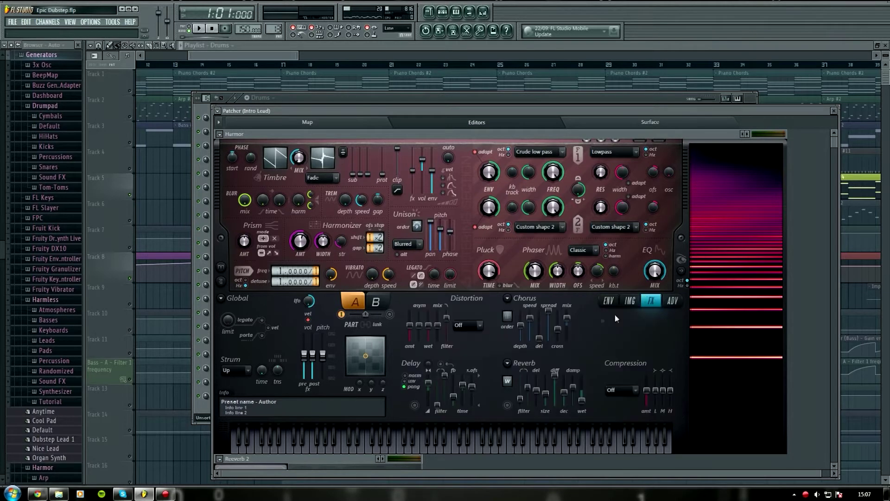
click(672, 301)
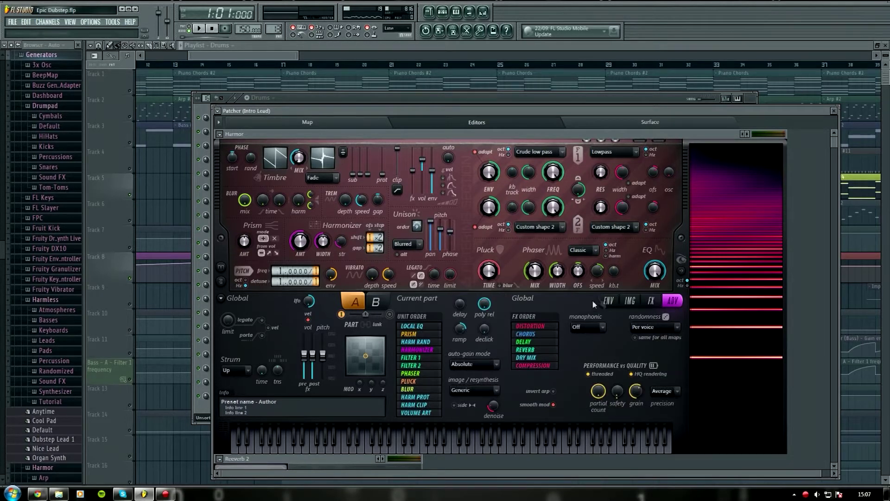
click(608, 301)
click(474, 301)
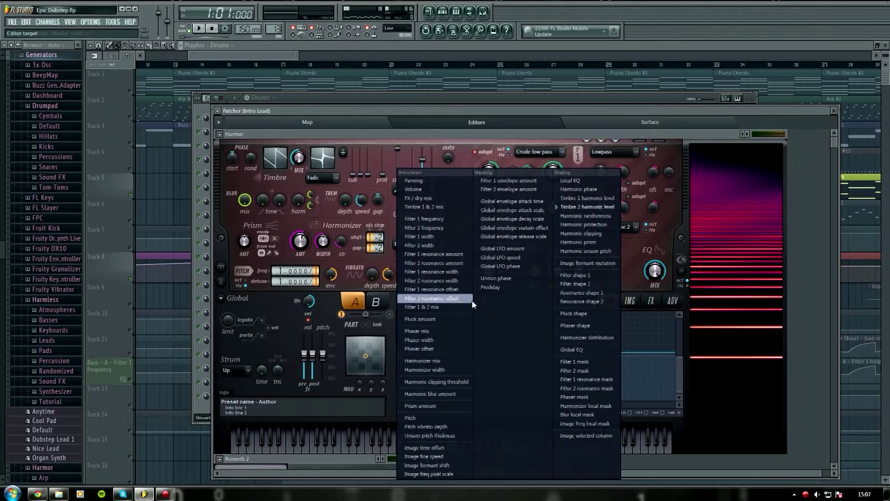
click(585, 207)
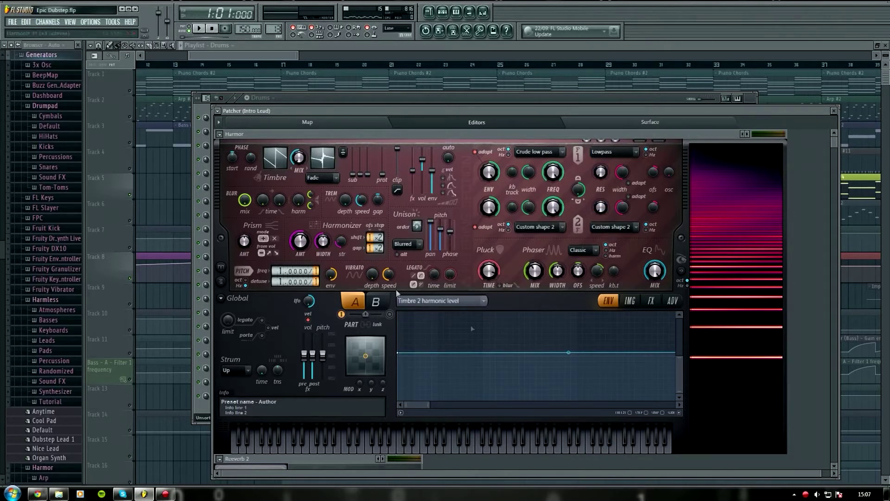
drag(682, 355, 681, 377)
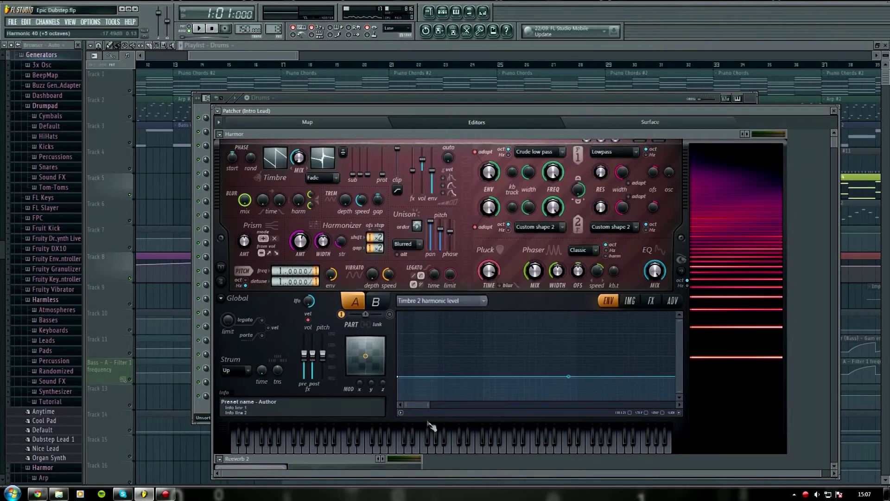
drag(431, 402, 677, 404)
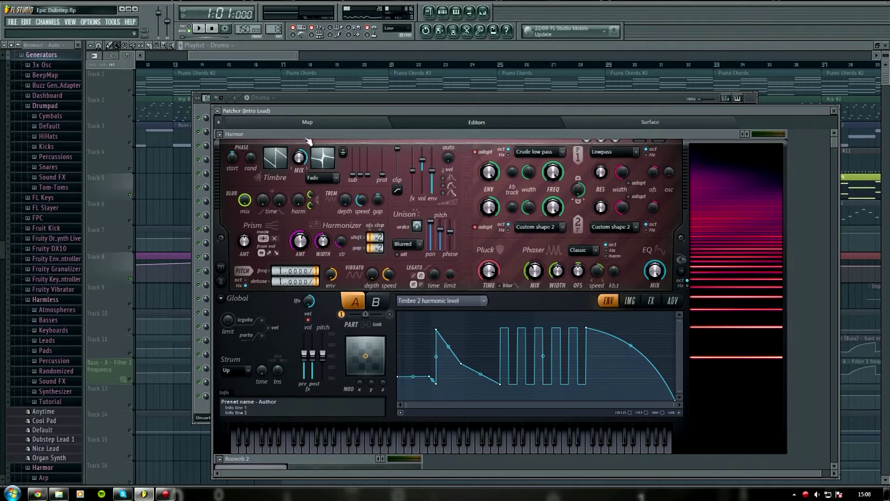
right_click(315, 156)
click(297, 182)
right_click(337, 196)
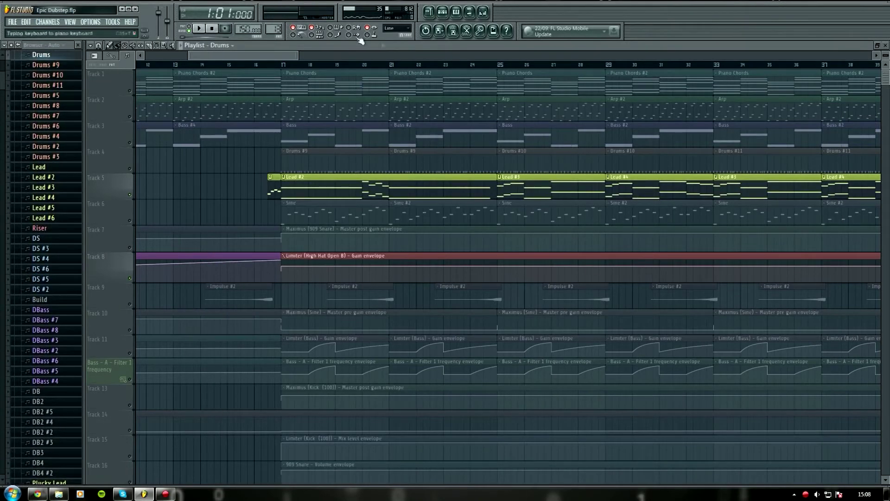
click(455, 11)
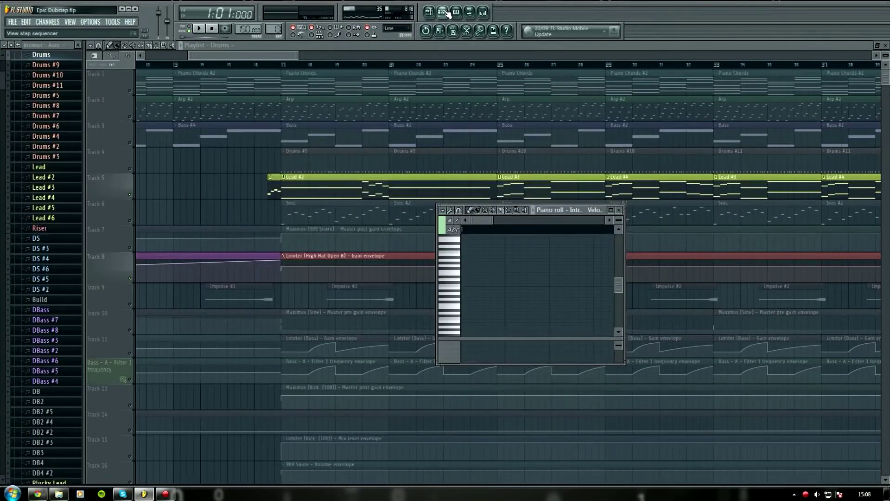
click(446, 13)
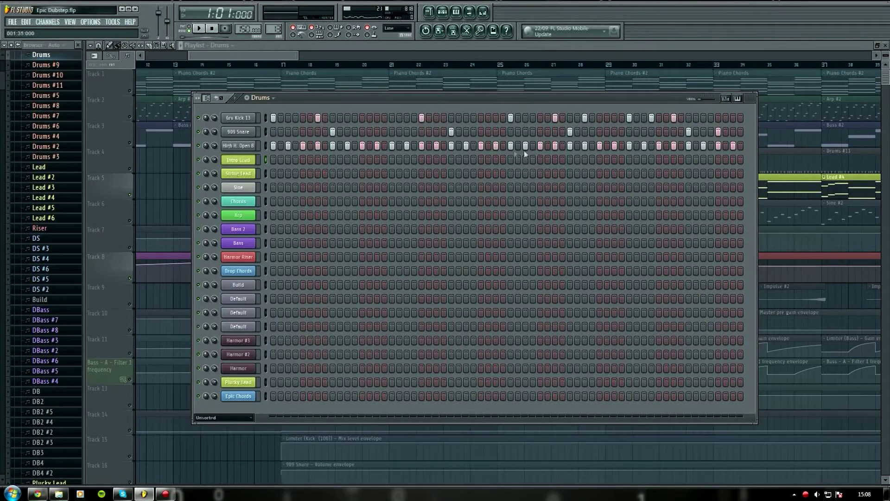
click(443, 12)
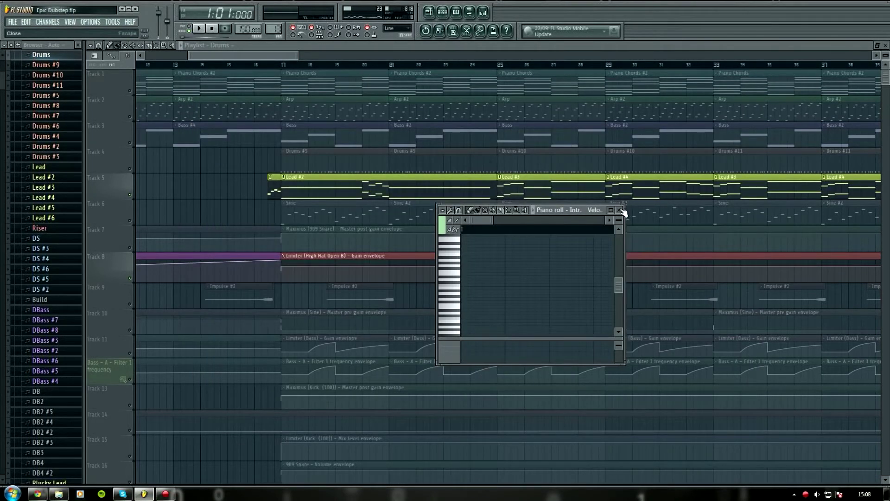
click(621, 211)
click(443, 12)
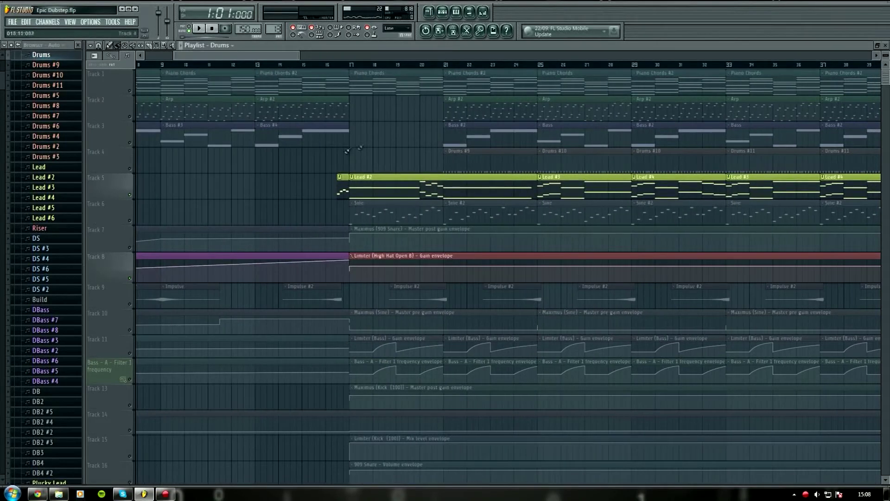
key(ctrl+z)
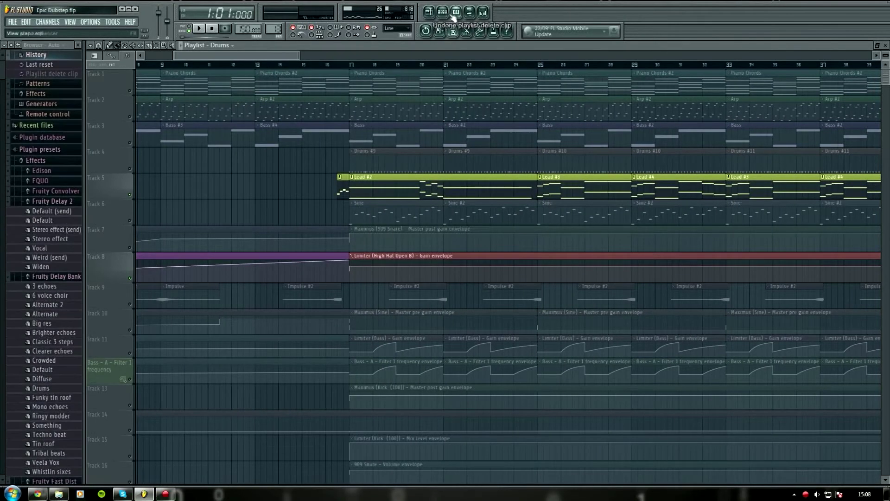
click(443, 12)
click(443, 13)
click(443, 12)
click(241, 171)
right_click(240, 162)
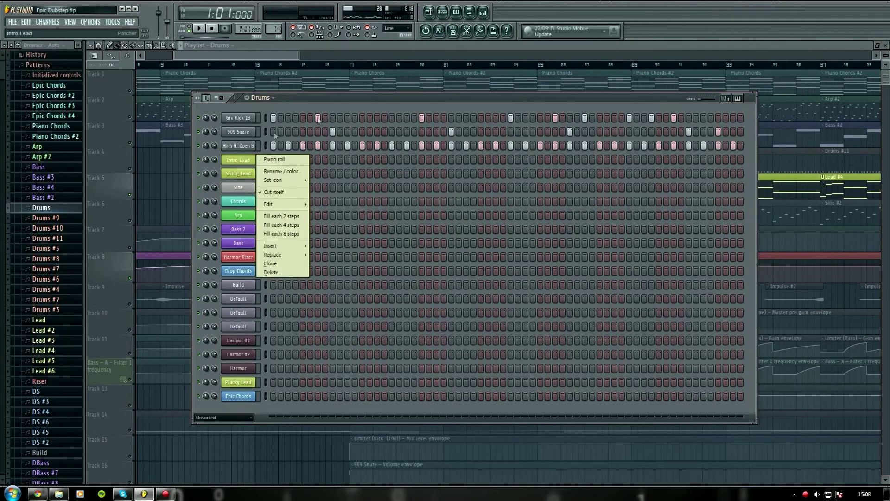
click(355, 102)
click(241, 160)
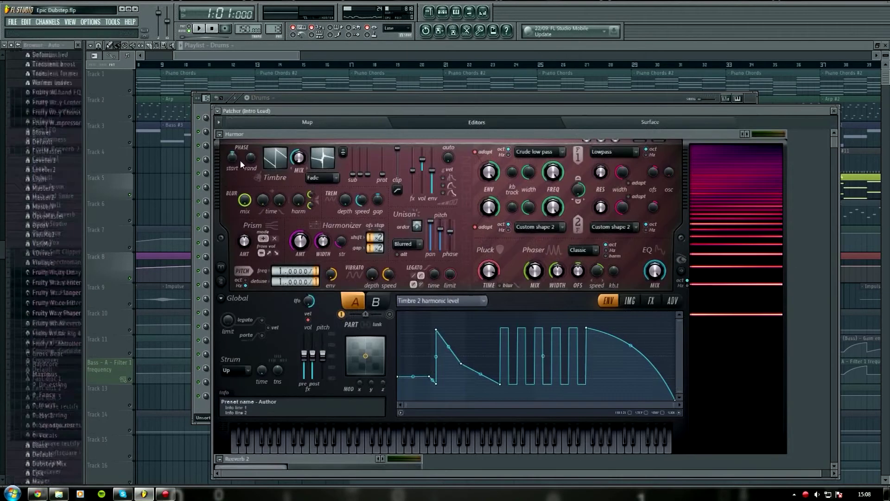
Play a few notes to hear the Harmor Intro Lead.
key(w)
key(r)
key(t)
key(r)
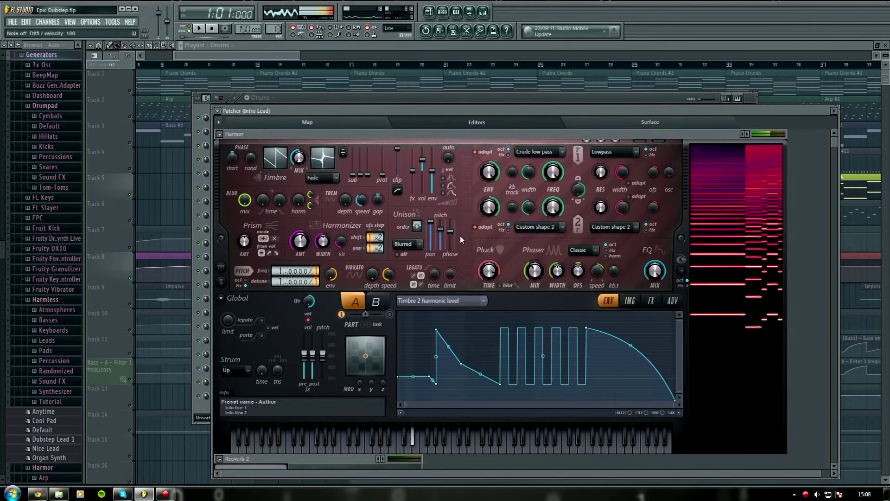
key(t)
key(w)
key(x)
In the Patcher Map, disconnect Harmor's cable to To FL Studio and set a cable level to 40%.
click(324, 124)
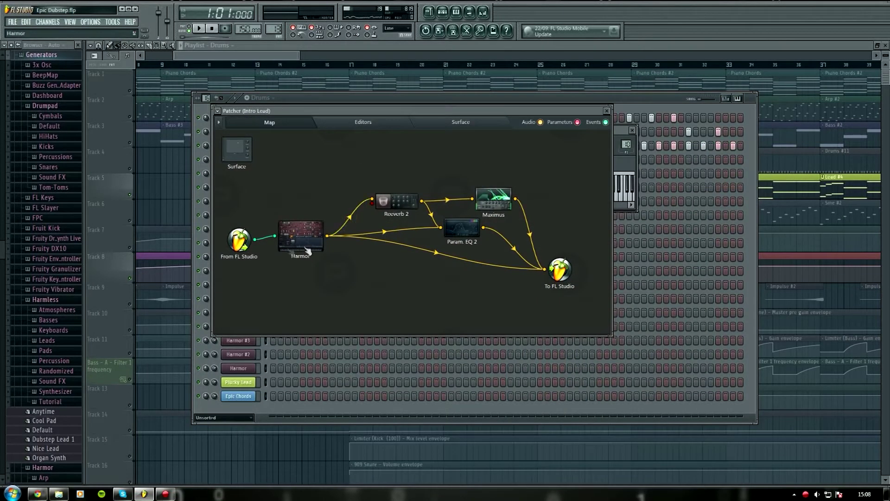
drag(544, 269, 517, 271)
drag(484, 227, 545, 270)
drag(356, 229, 357, 245)
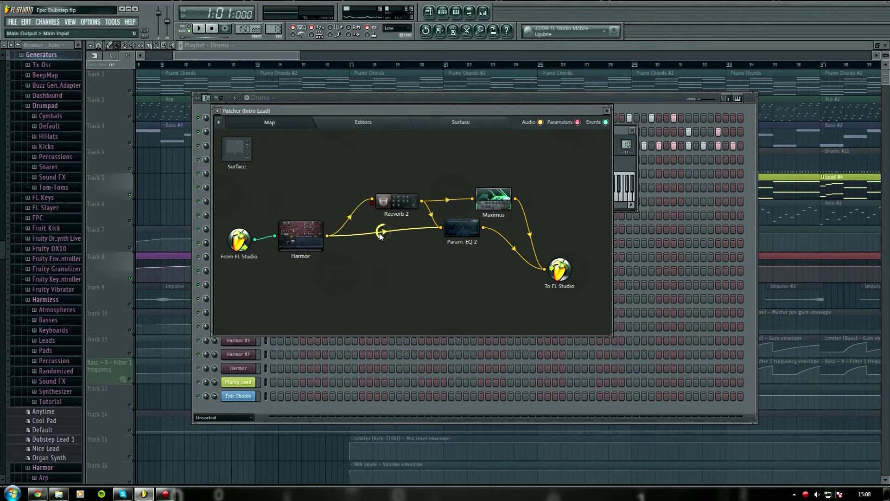
right_click(381, 272)
click(372, 269)
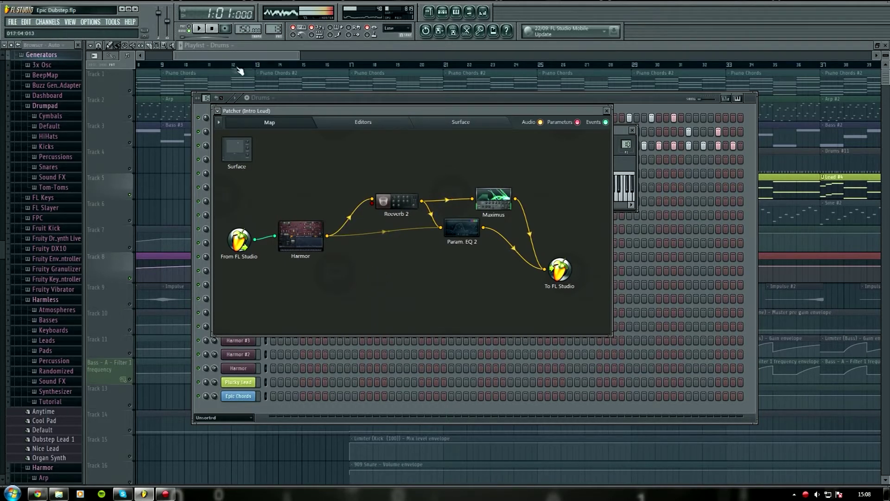
Stop playback, check Param. EQ 2's input connections, and close the Intro Lead patcher.
click(213, 29)
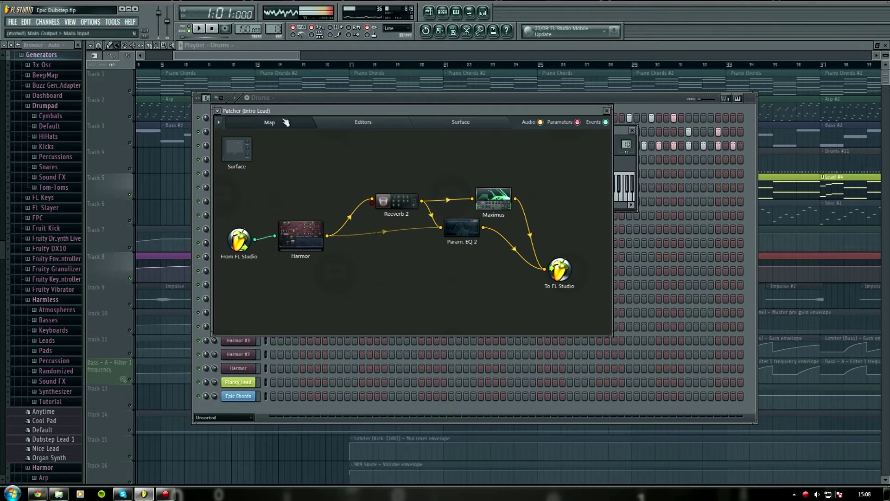
click(214, 30)
right_click(441, 228)
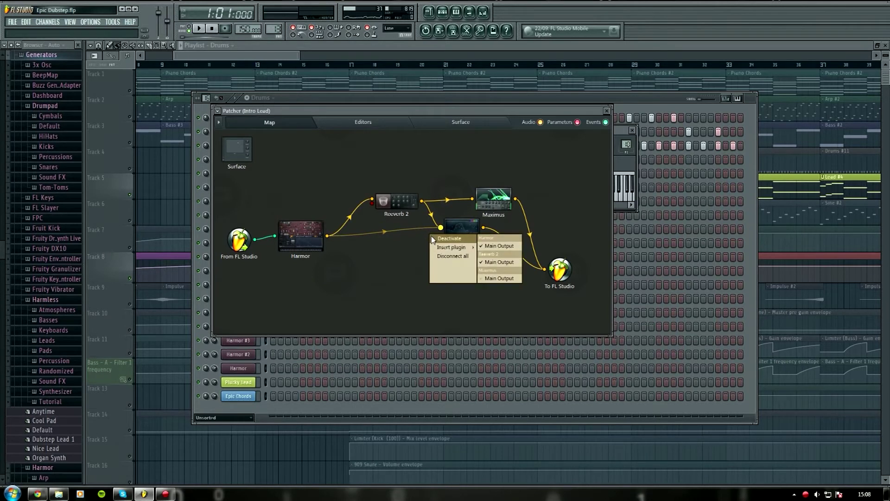
click(402, 261)
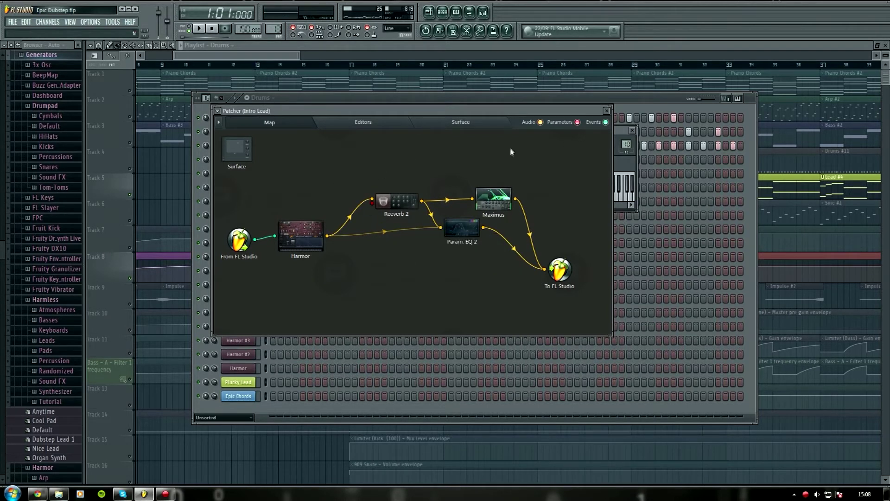
click(606, 110)
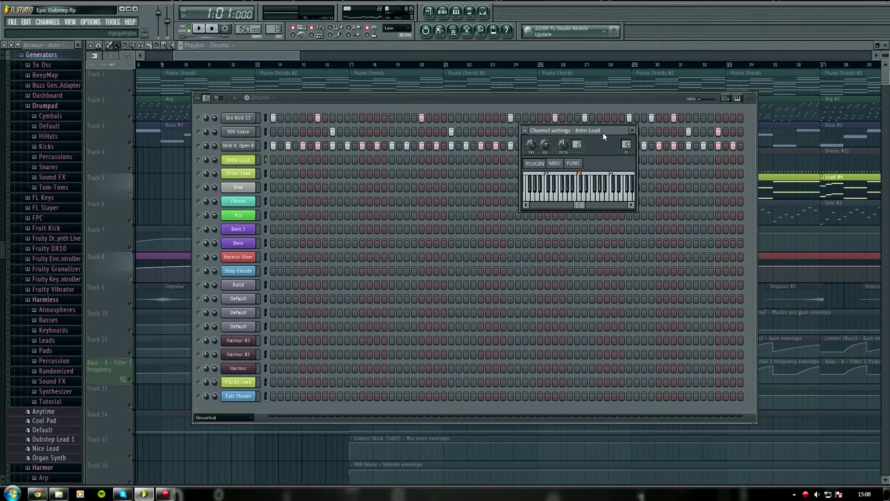
Close the Intro Lead settings, mute Track 5's Lead and unmute Track 6's Sine.
click(633, 131)
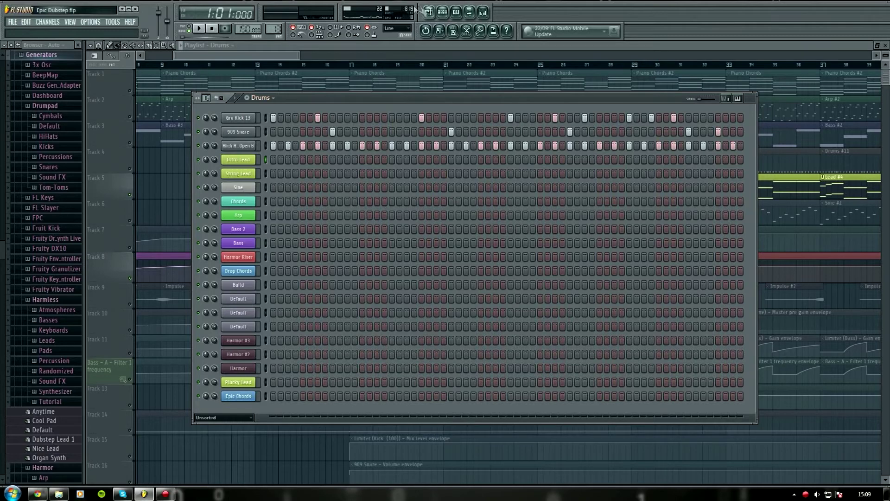
click(430, 11)
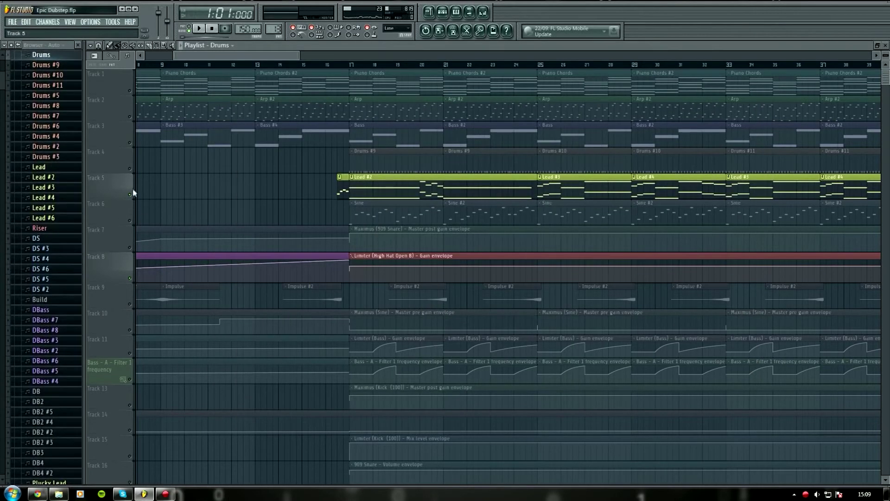
click(130, 195)
click(130, 221)
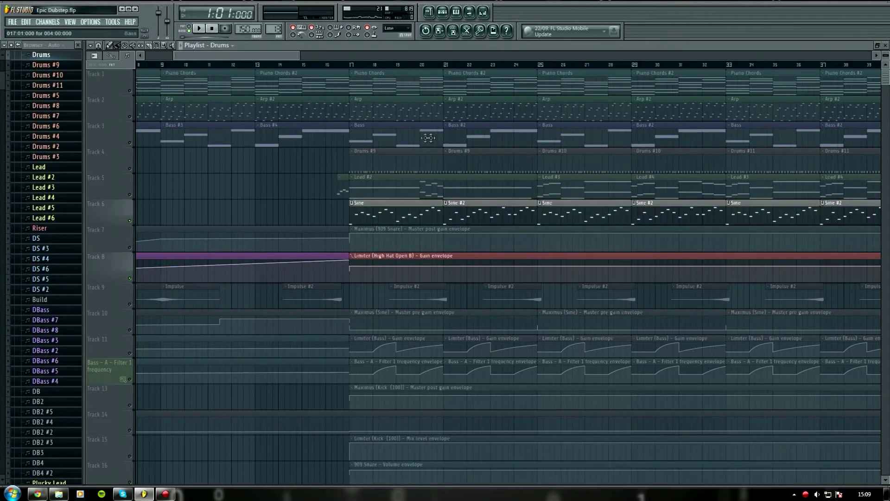
Play the arrangement from bar 17, stop, and open the Sine channel's Sytrus synth.
scroll(362, 69, up, 2)
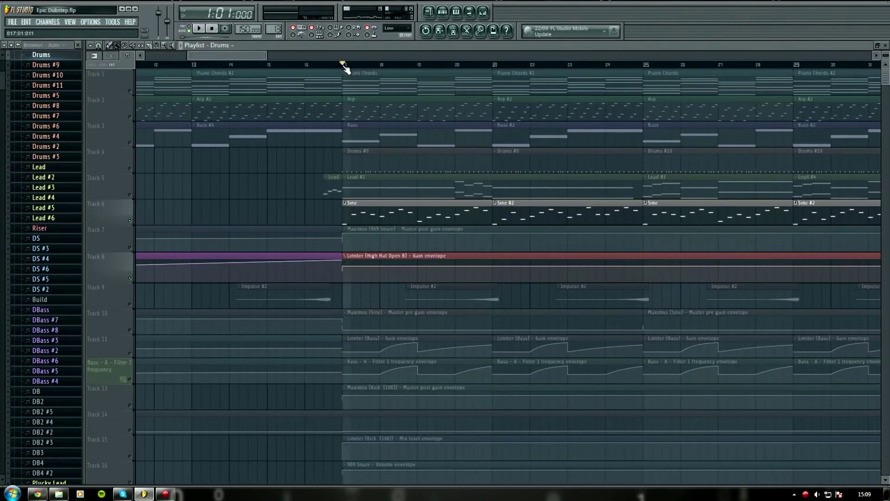
key(space)
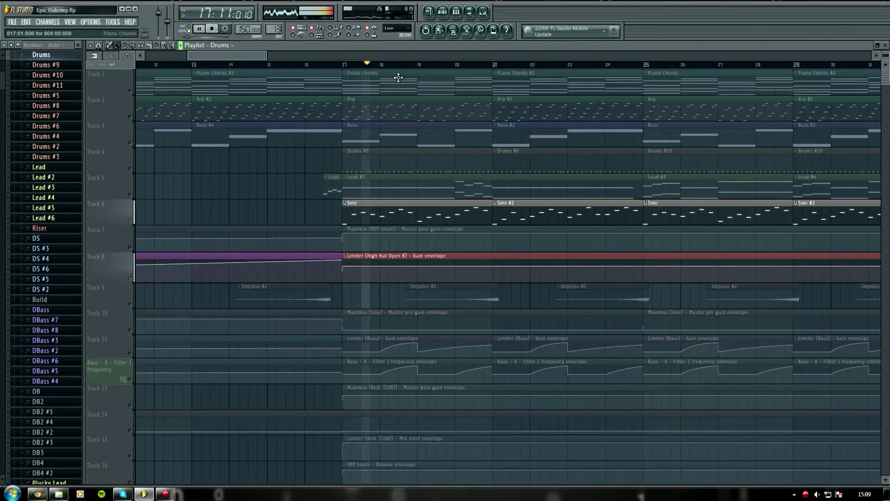
click(214, 29)
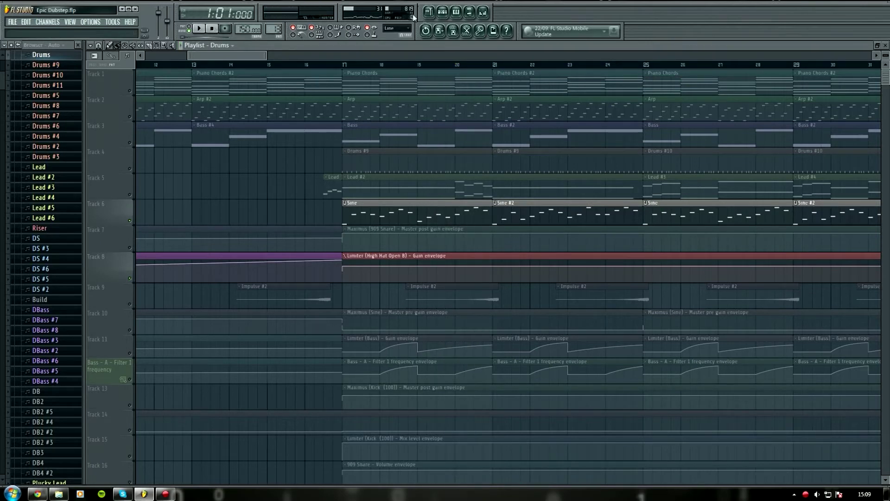
click(443, 13)
click(246, 187)
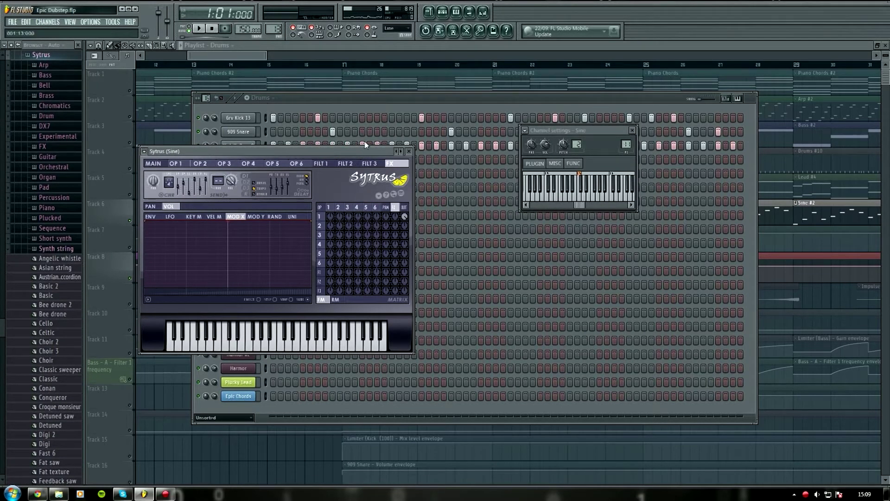
Reopen Sine's Sytrus and look through operators 1 and 2 before returning to the main page.
click(436, 16)
click(443, 13)
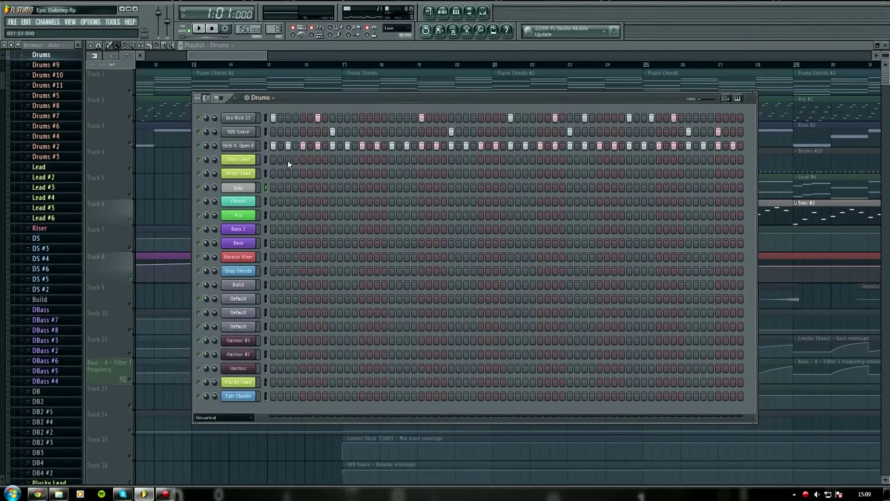
click(248, 191)
click(176, 164)
click(199, 165)
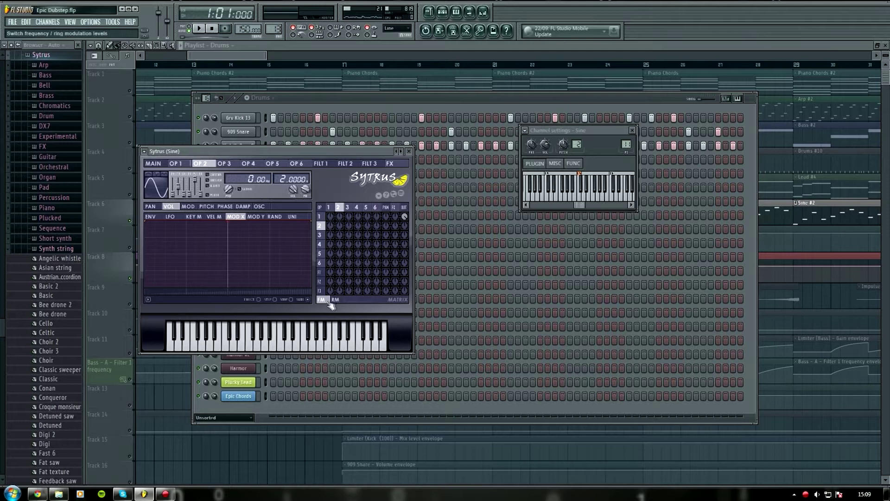
click(178, 165)
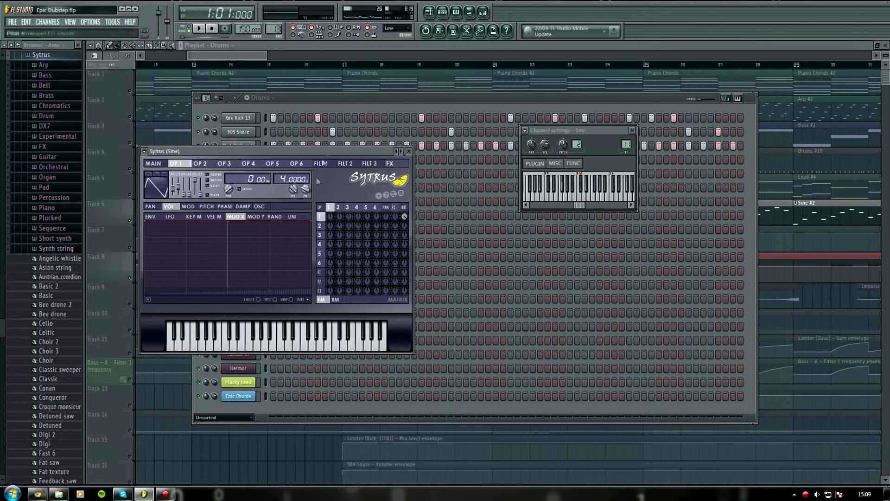
click(157, 164)
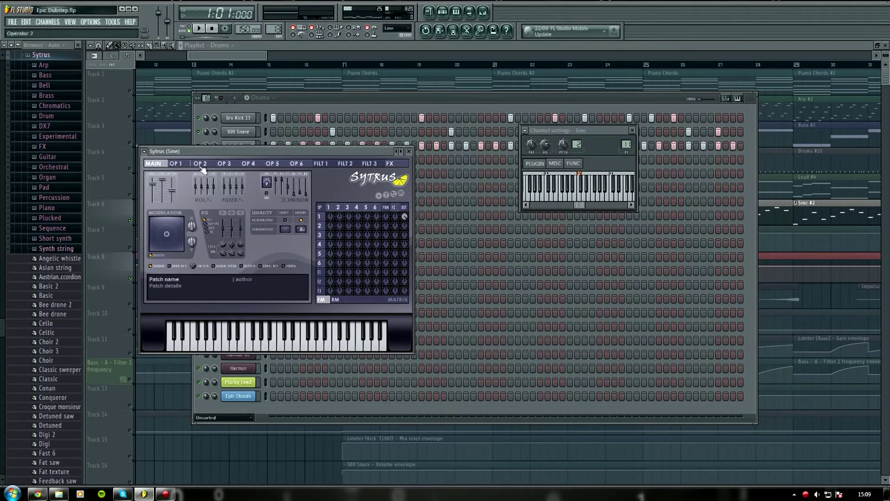
Play a rising run of notes from C5 on the Sine patch, then bring up the mixer.
key(z)
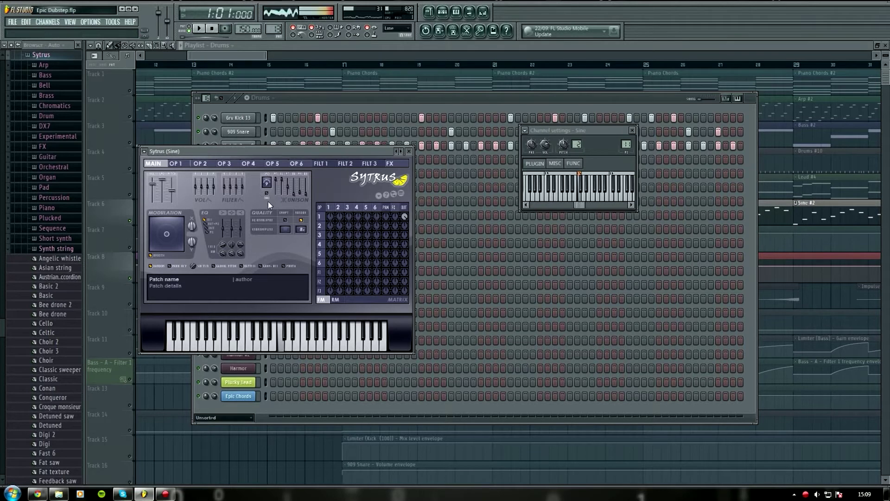
key(v)
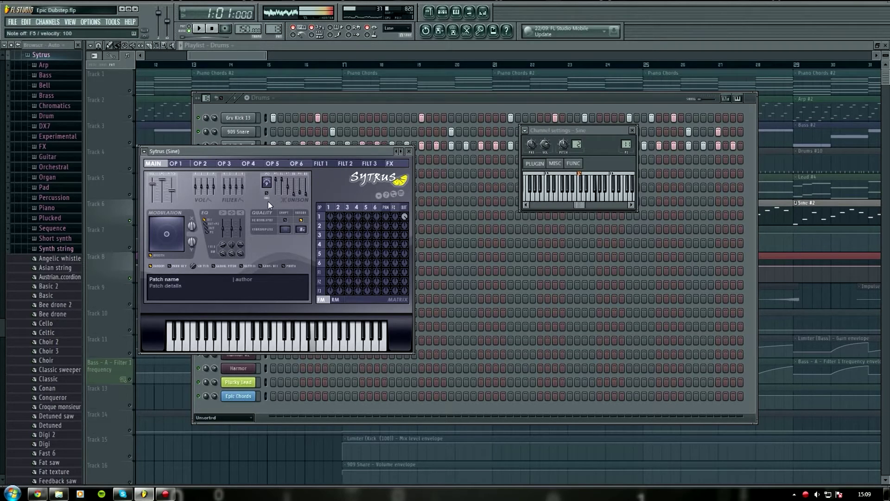
key(j)
key(q)
key(3)
key(r)
key(t)
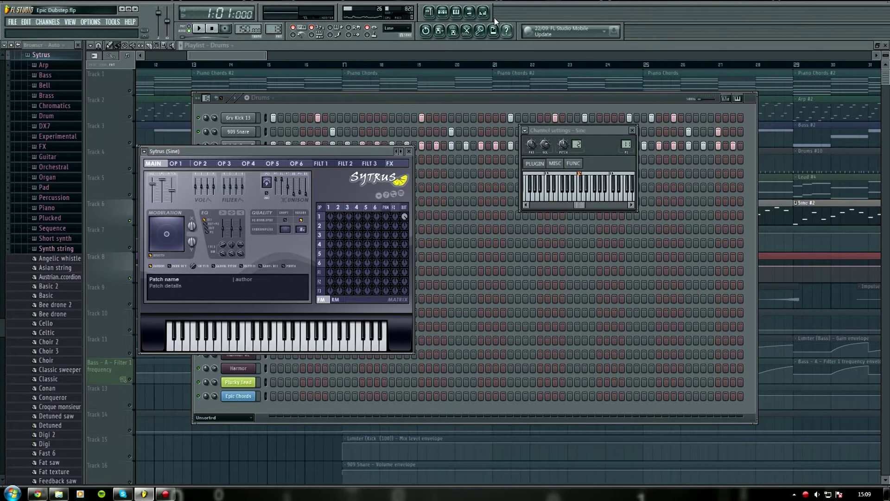
click(482, 14)
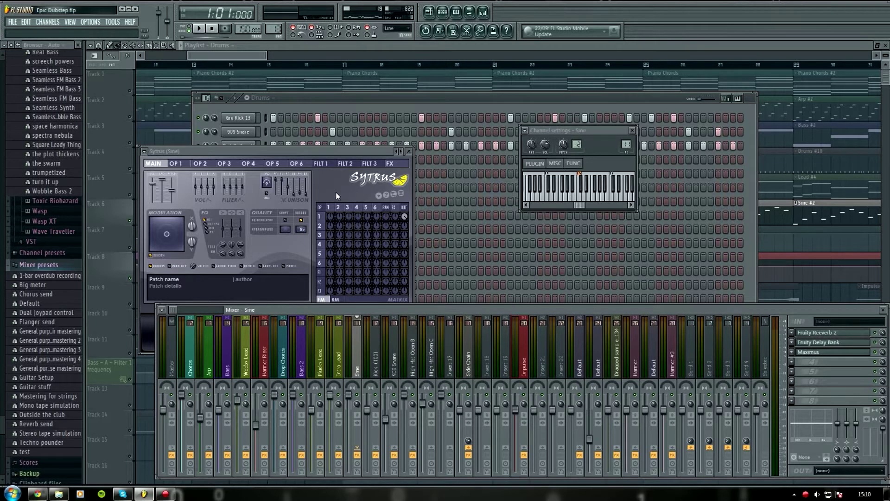
View Sytrus operator 1 settings for the Sine patch, then bring the mixer forward.
click(176, 163)
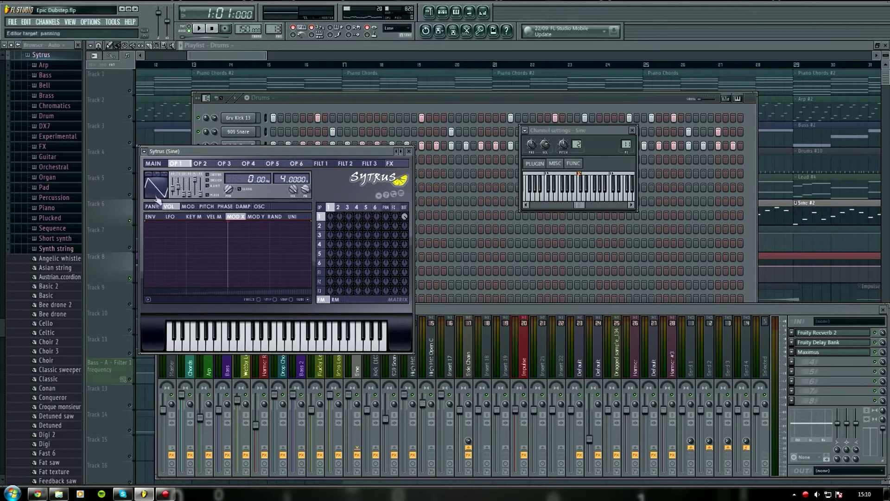
click(150, 181)
click(349, 378)
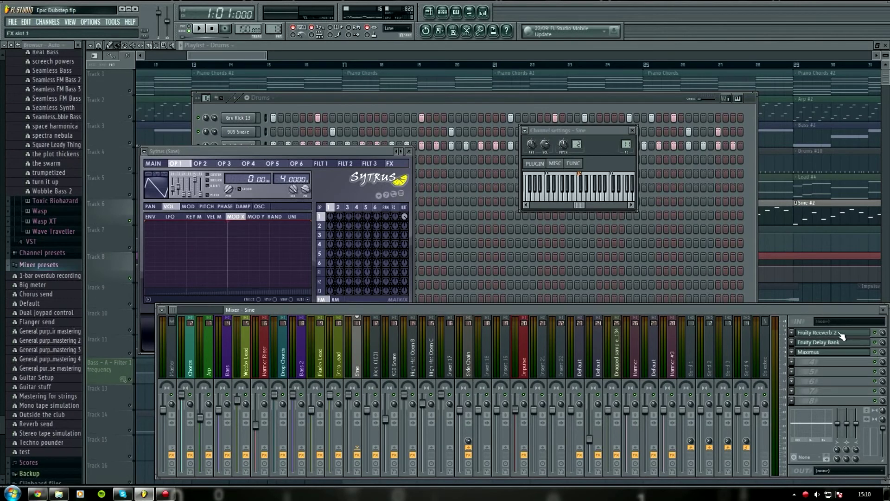
Bypass Maximus on the Sine mixer track and play C5, C6 and D#5 notes.
click(875, 352)
key(q)
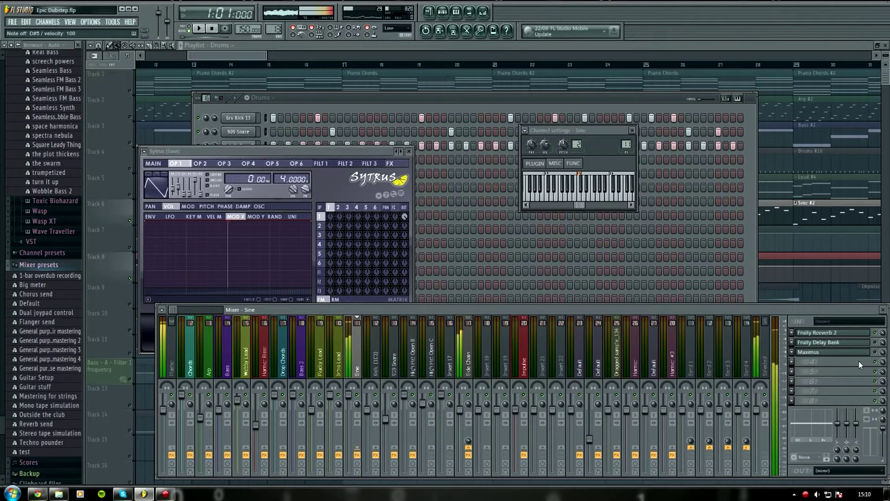
key(z)
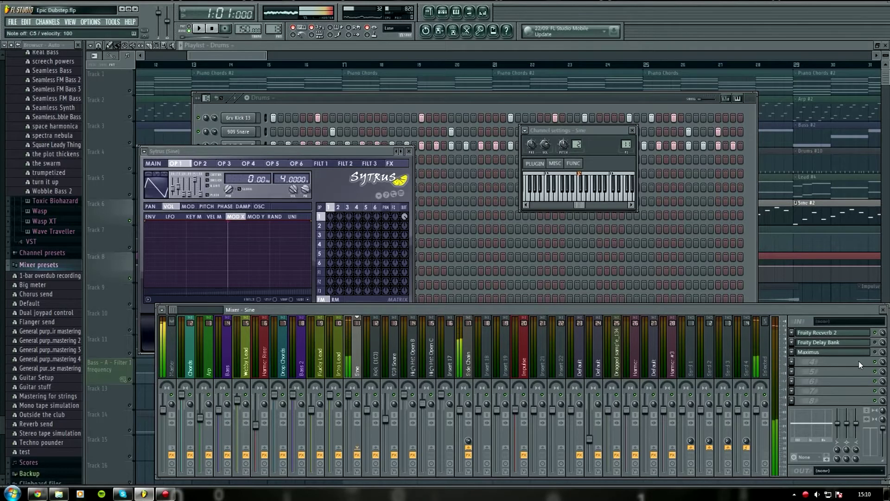
key(q)
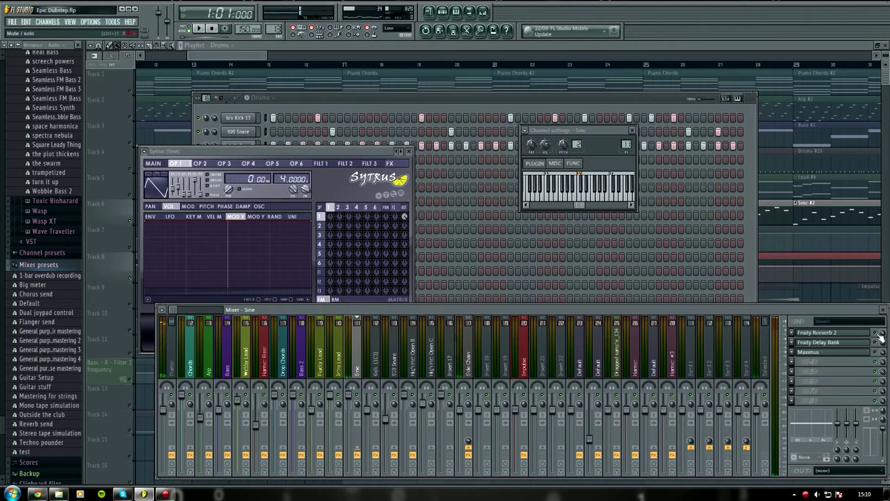
key(z)
key(3)
key(v)
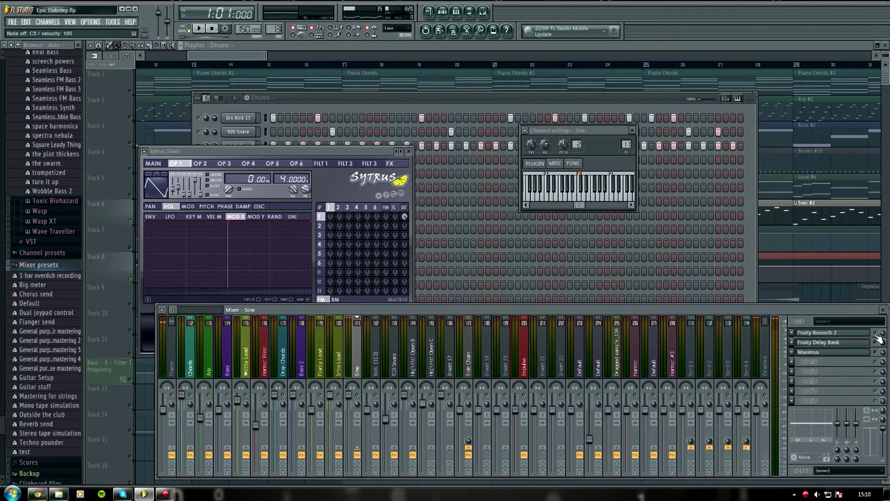
key(d)
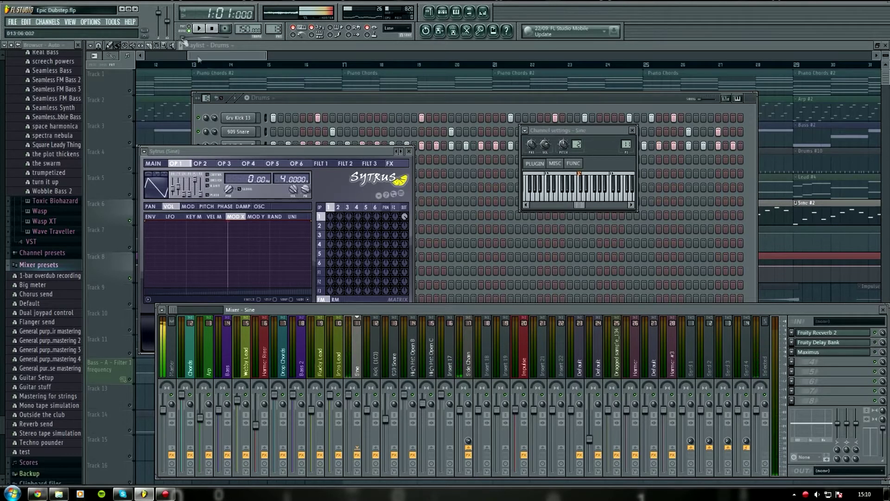
Re-enable Maximus on the Sine track and play more notes to compare.
click(876, 351)
key(z)
key(d)
key(v)
key(b)
key(j)
key(comma)
key(b)
key(v)
key(d)
key(z)
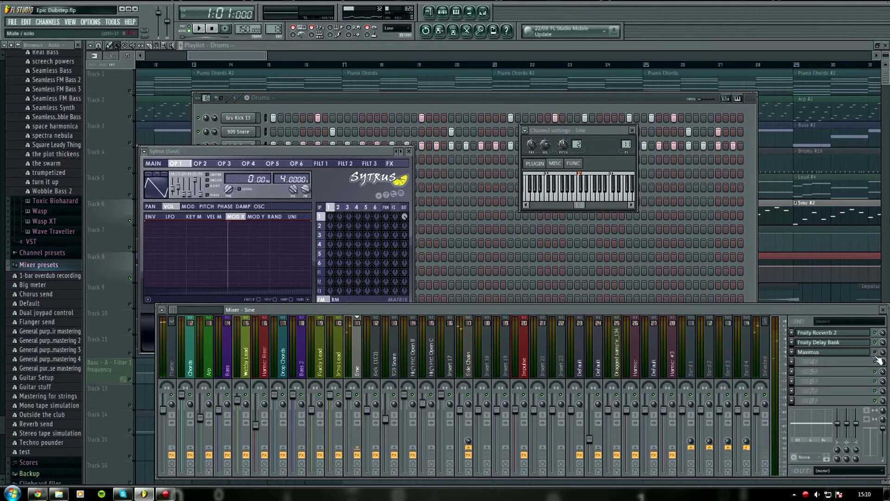
key(z)
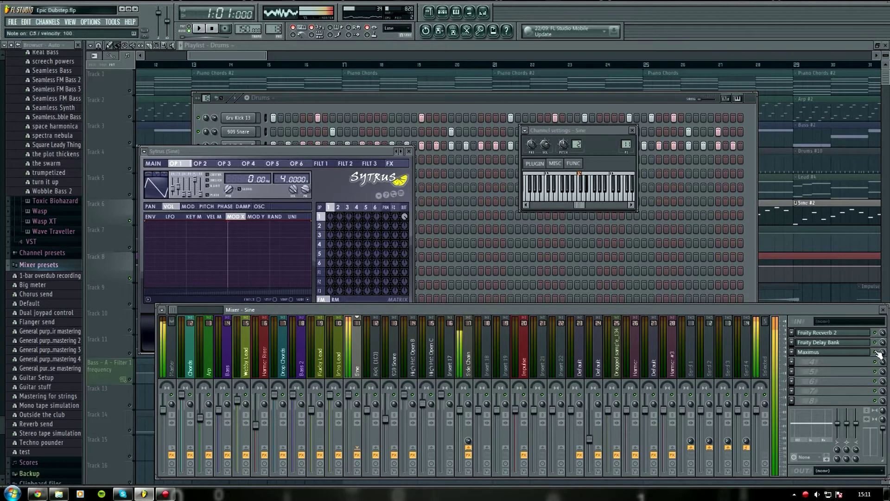
Open the Sine insert's Maximus, view its MID and HIGH bands, then close all windows with F12.
click(877, 353)
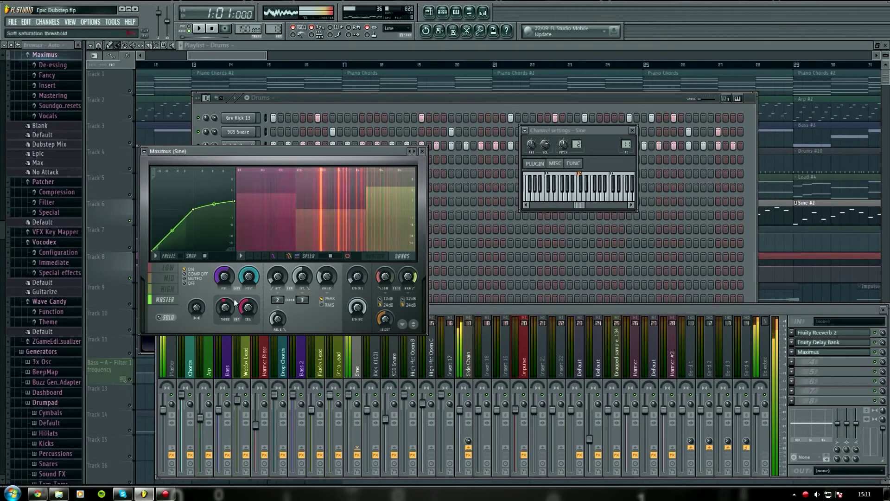
click(171, 278)
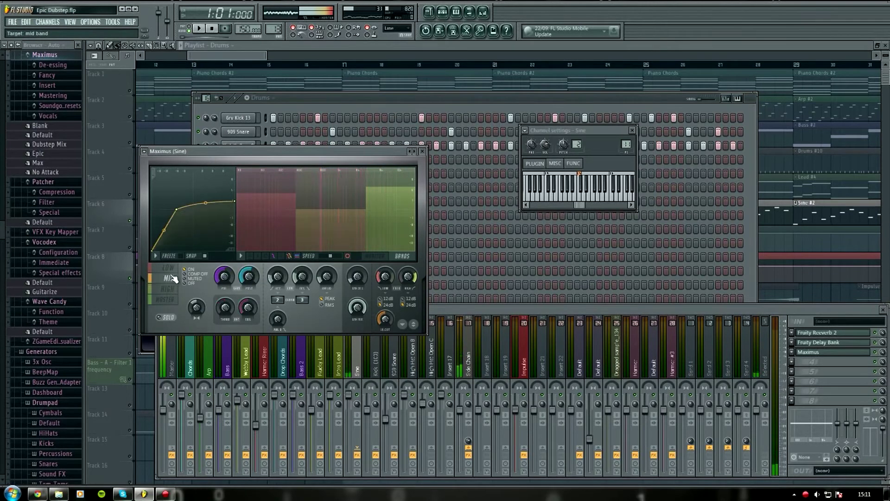
click(167, 289)
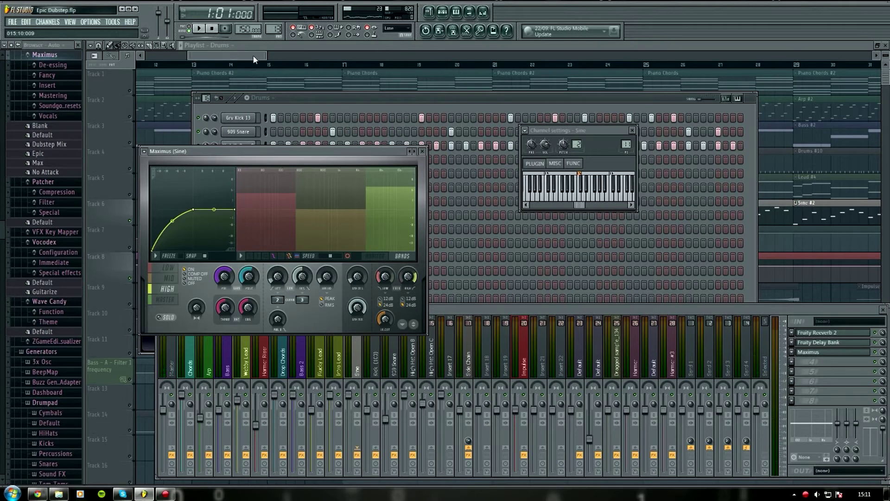
key(F12)
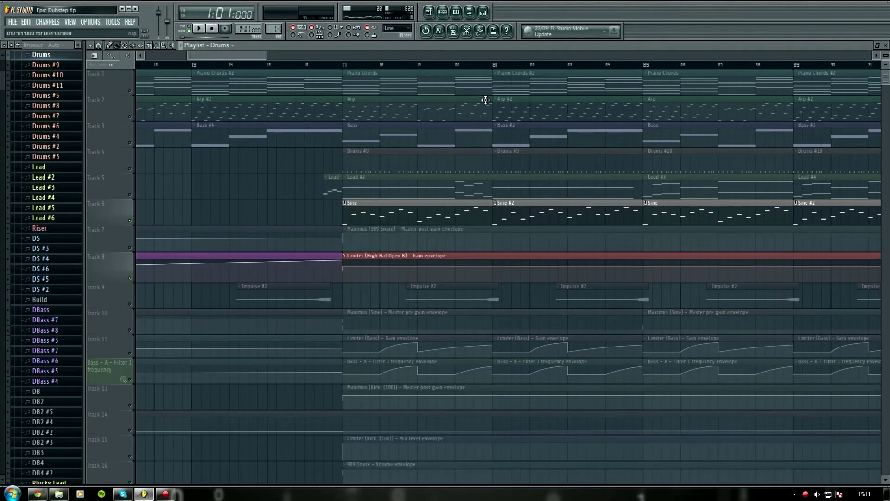
Mute Track 6, re-enable all playlist tracks, and briefly play the song.
click(130, 222)
right_click(130, 91)
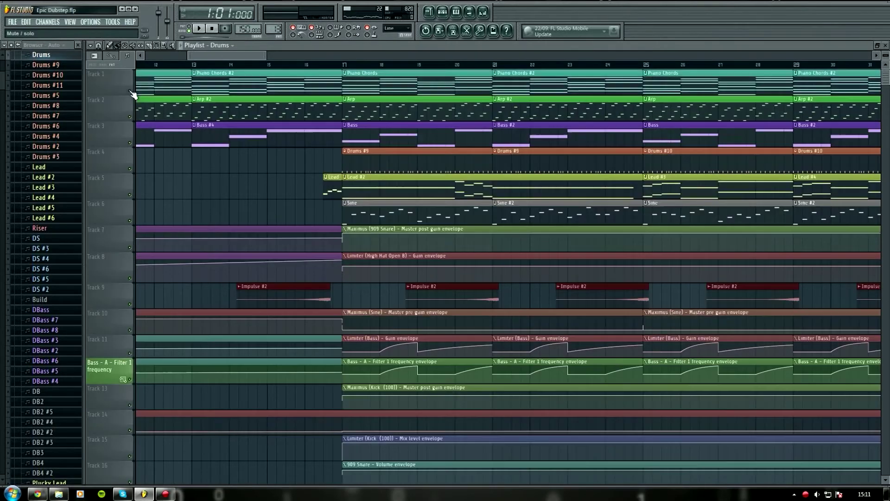
key(space)
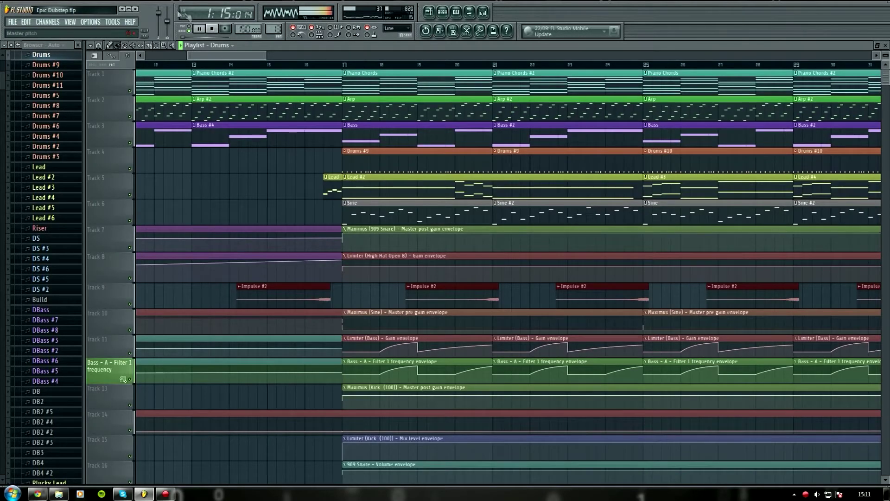
click(212, 29)
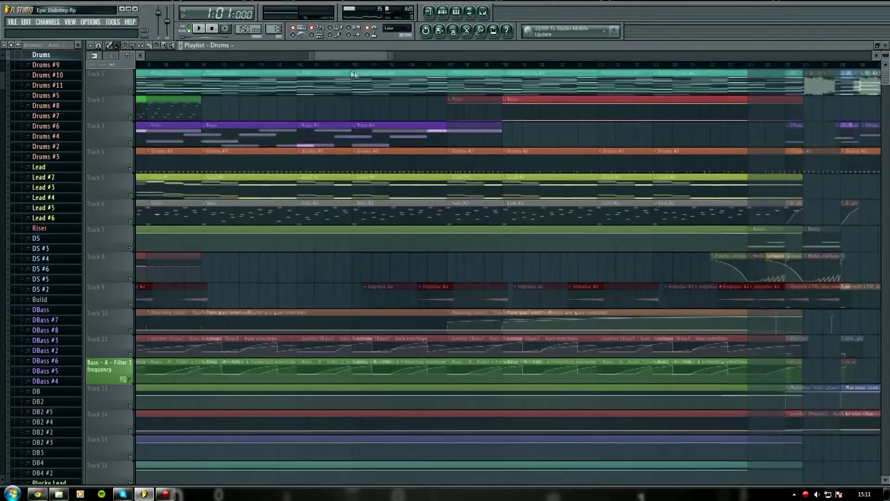
scroll(353, 74, up, 5)
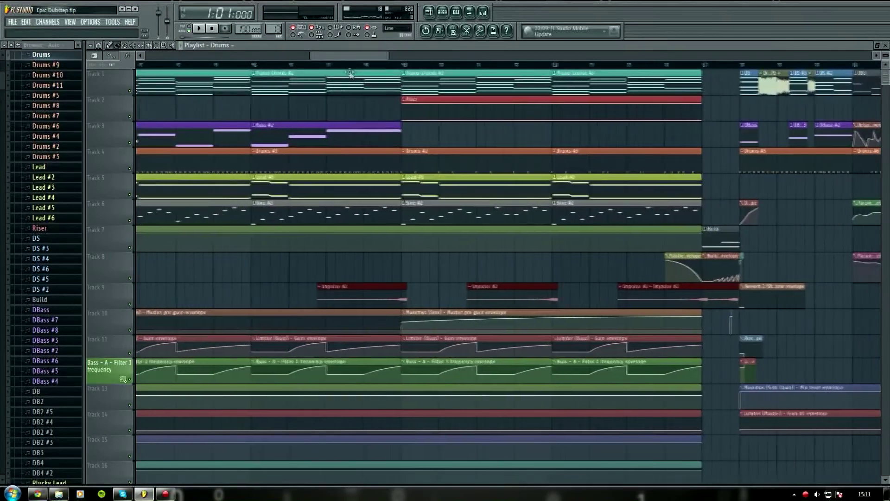
Solo the Riser with Tracks 10 and 12 envelopes and play the bars 49–53 selection.
click(130, 117)
right_click(131, 117)
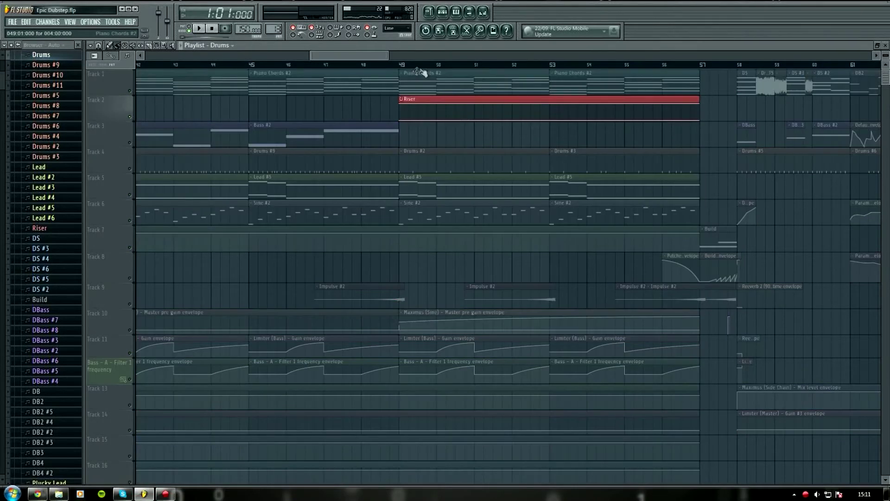
drag(402, 66, 697, 91)
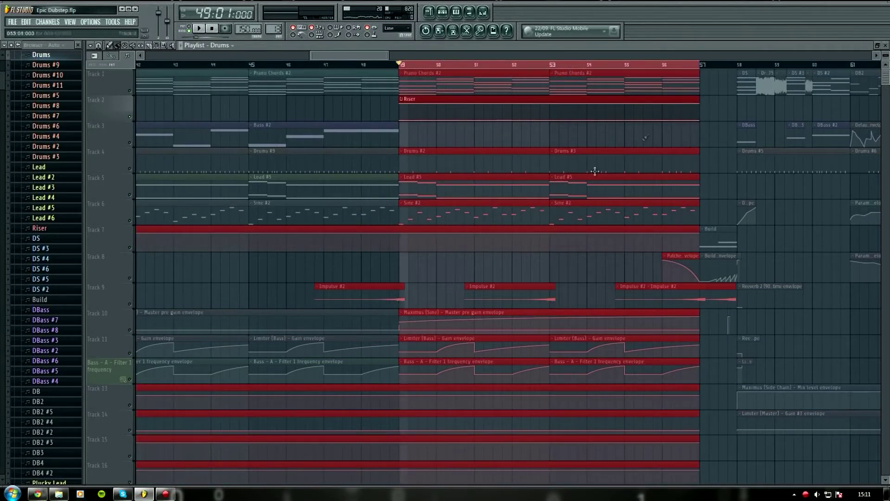
click(130, 330)
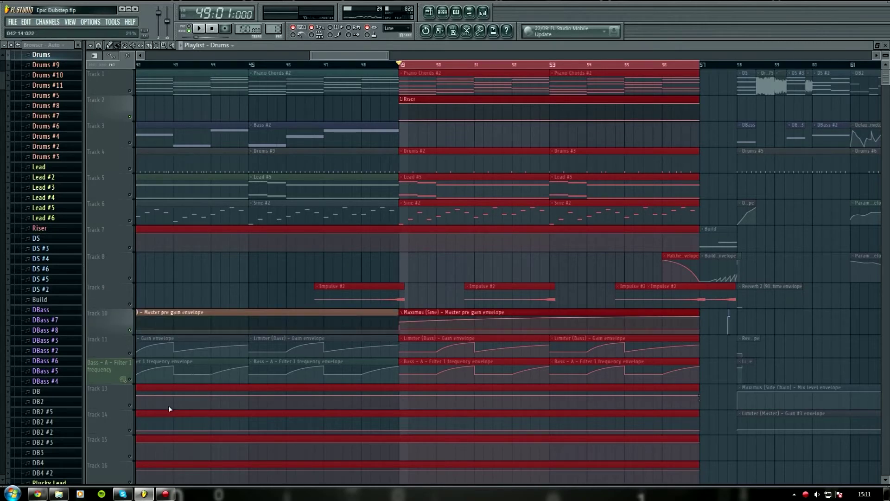
scroll(168, 408, down, 3)
scroll(169, 406, up, 2)
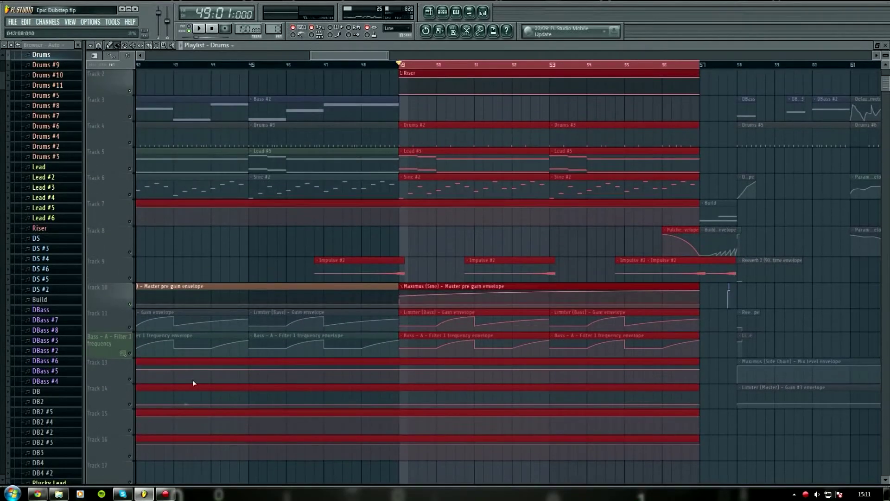
scroll(148, 285, up, 1)
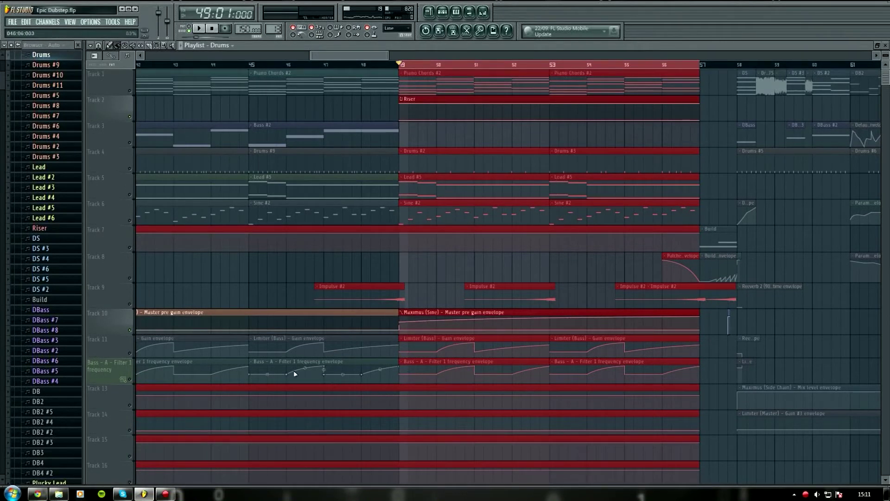
click(130, 376)
key(space)
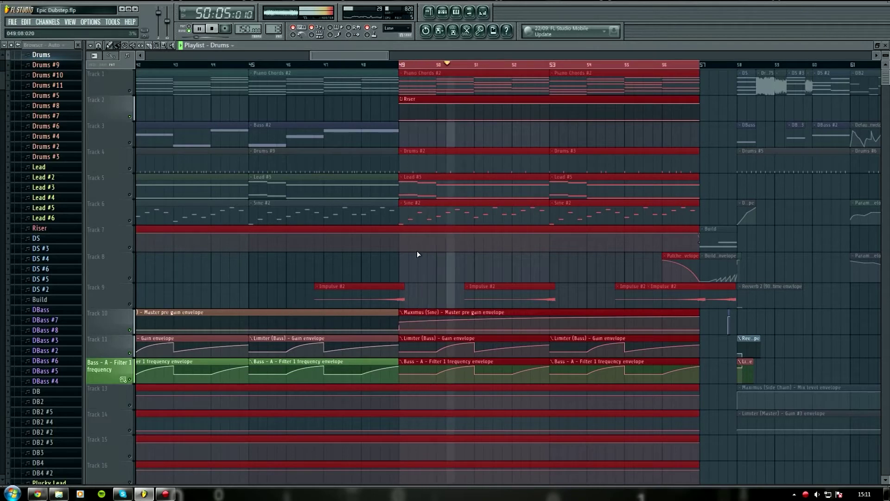
click(442, 11)
Open the Harmor Riser synth, inspect its ENV page and envelope target list, then close it.
click(238, 257)
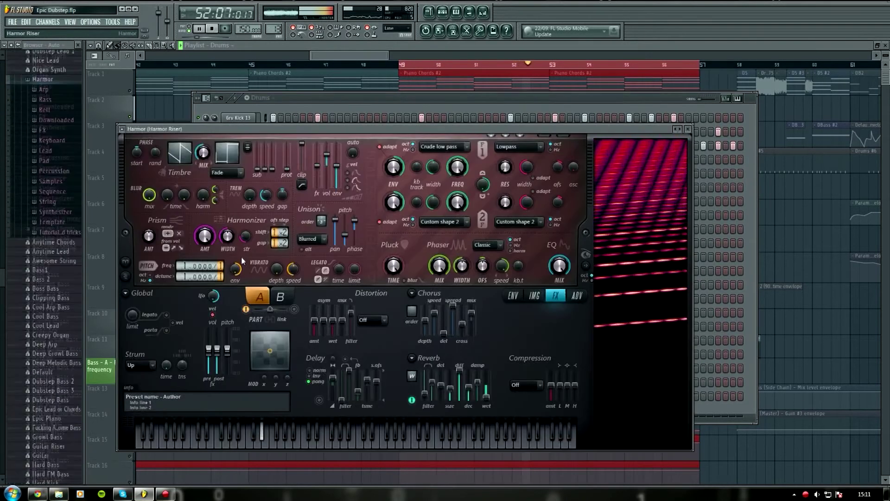
click(214, 29)
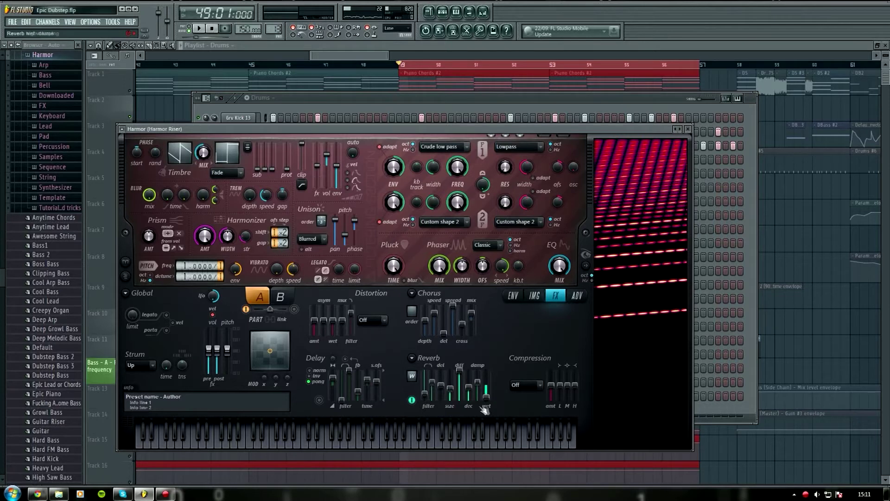
click(513, 295)
click(325, 294)
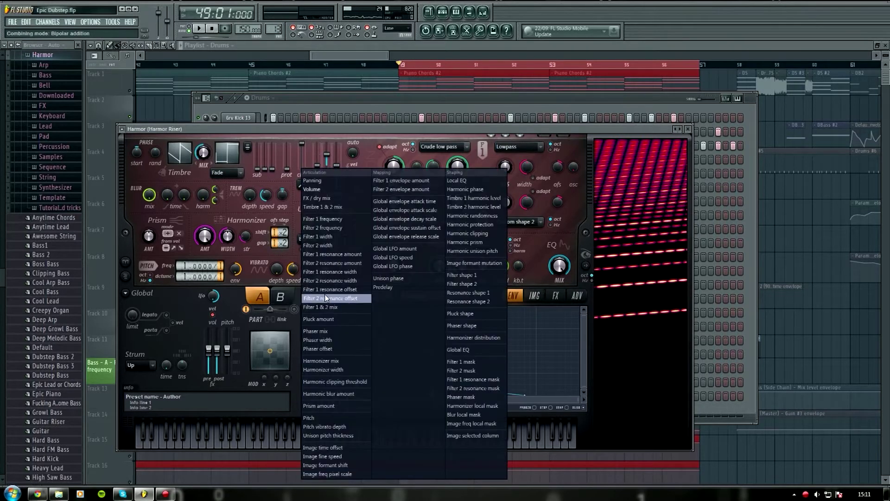
click(569, 133)
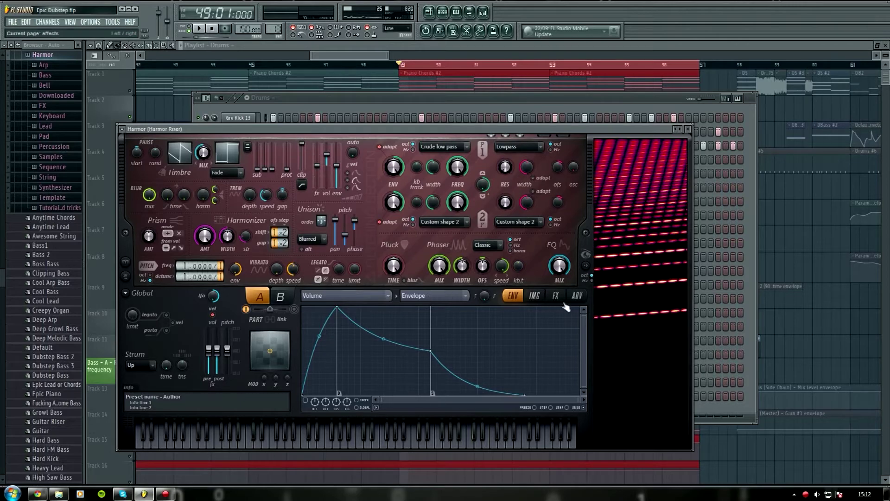
click(689, 130)
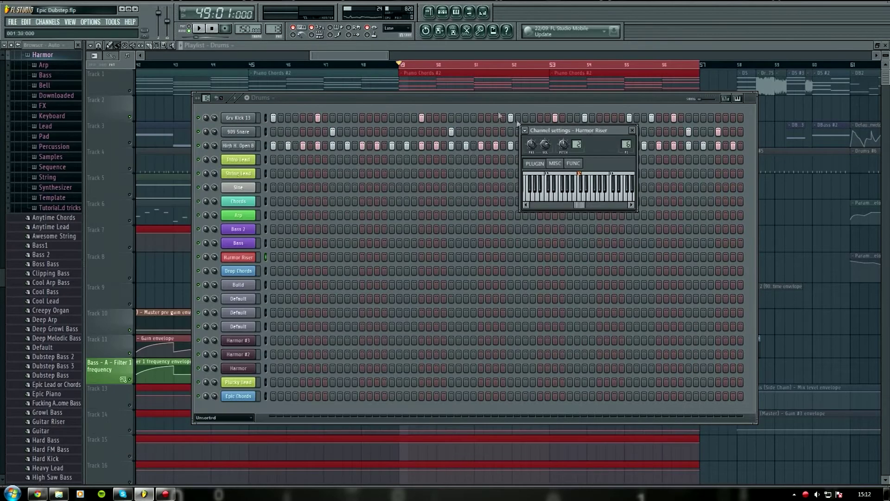
Play the arrangement, solo Track 2's Riser briefly, then unsolo it.
click(377, 56)
key(space)
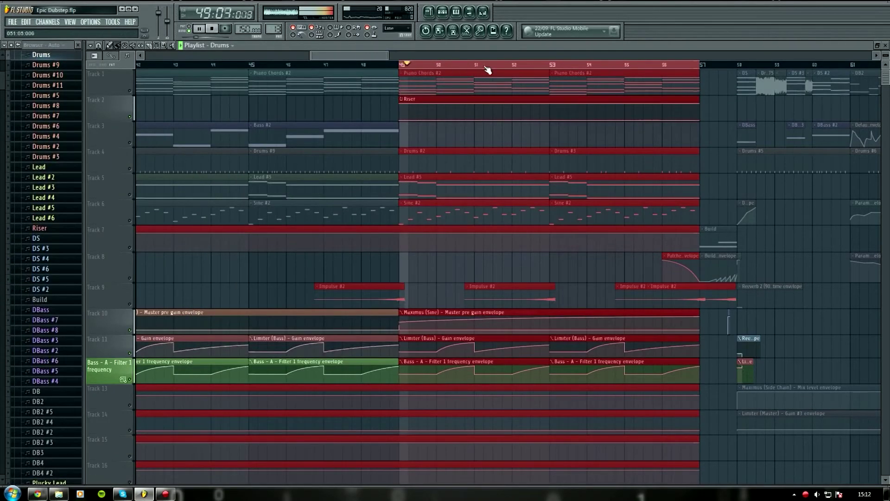
scroll(487, 69, down, 3)
drag(424, 56, 471, 56)
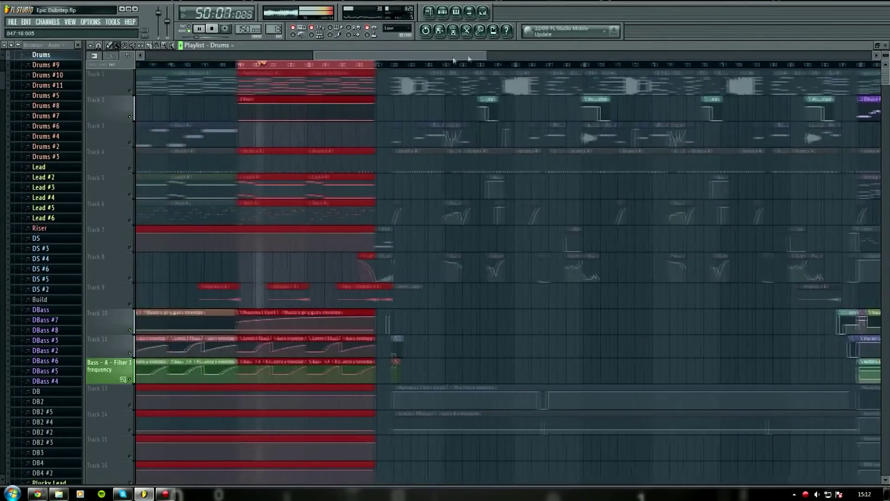
right_click(130, 117)
key(space)
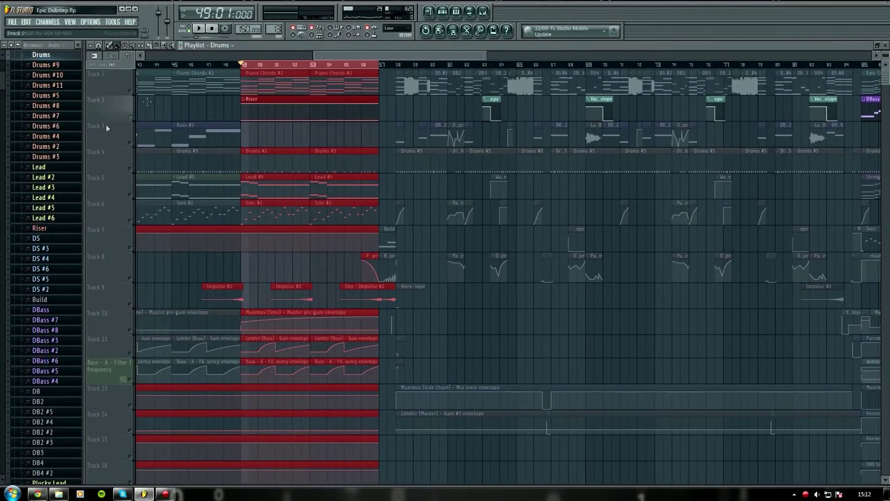
right_click(132, 116)
Move the song position to bar 58 and clear the time selection there.
key(ctrl+d)
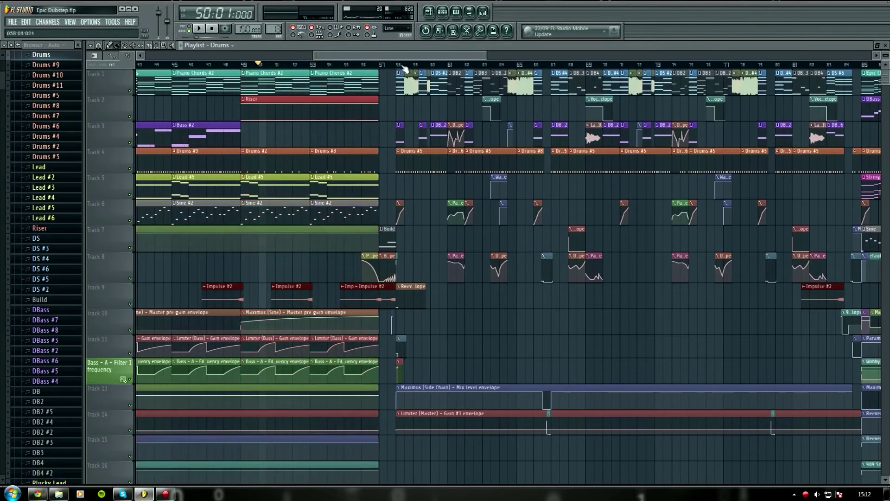
scroll(400, 71, up, 5)
drag(382, 65, 403, 66)
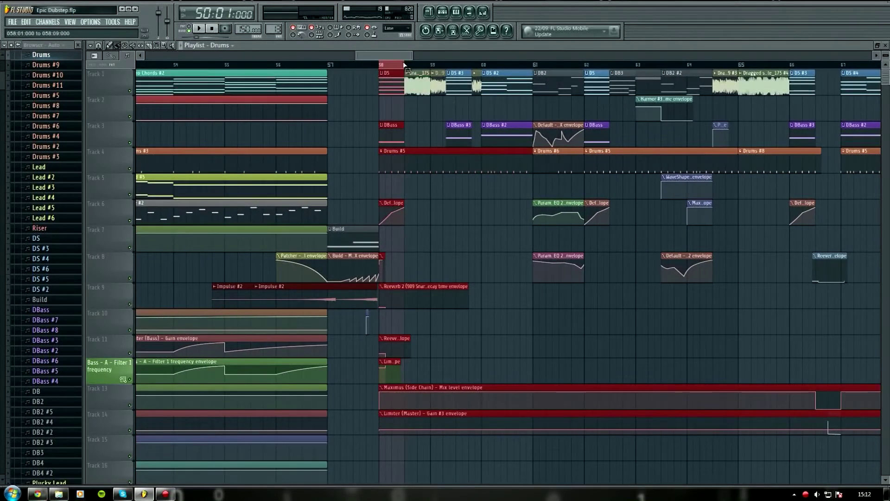
click(432, 110)
right_click(436, 107)
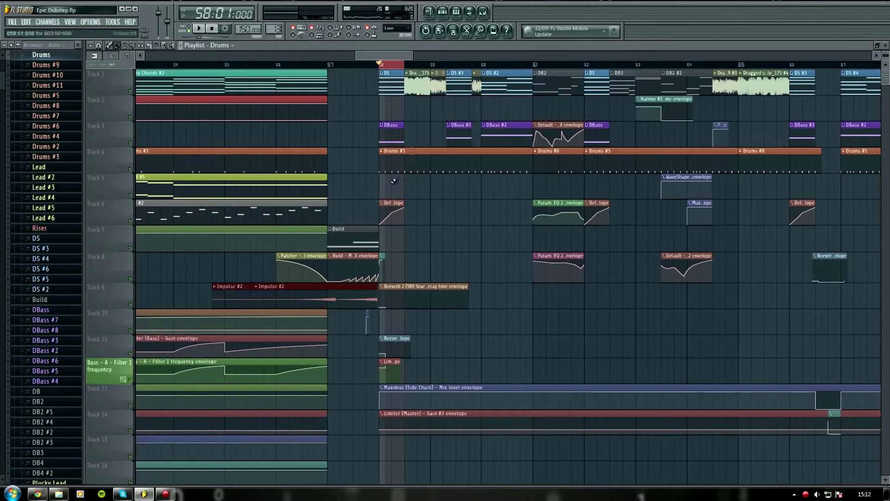
Mute Tracks 6 and 3 and play the arrangement from bar 58.
click(130, 221)
key(space)
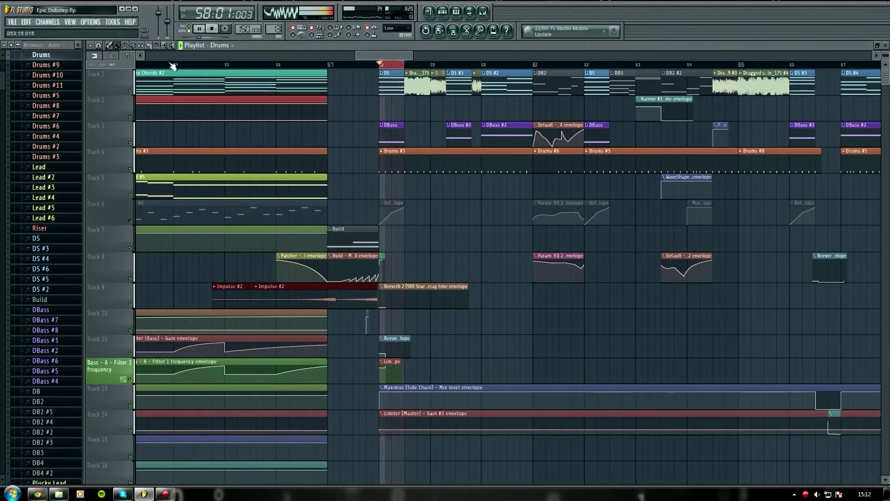
key(space)
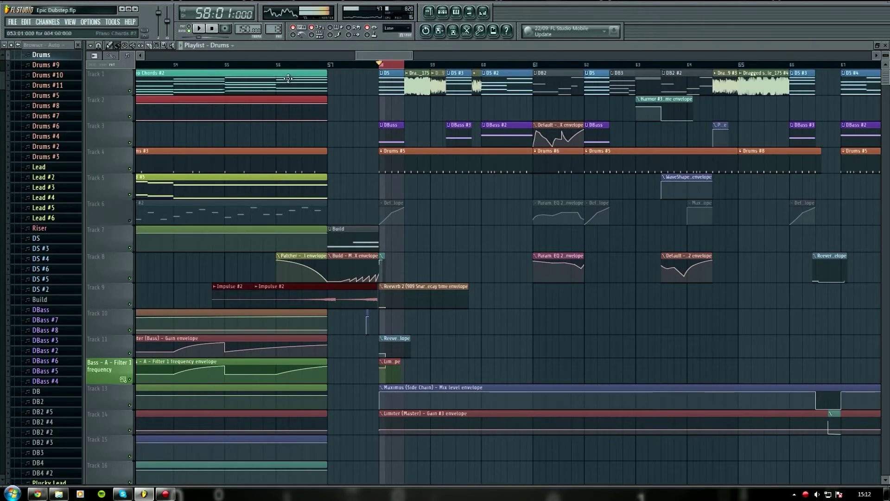
click(131, 142)
key(space)
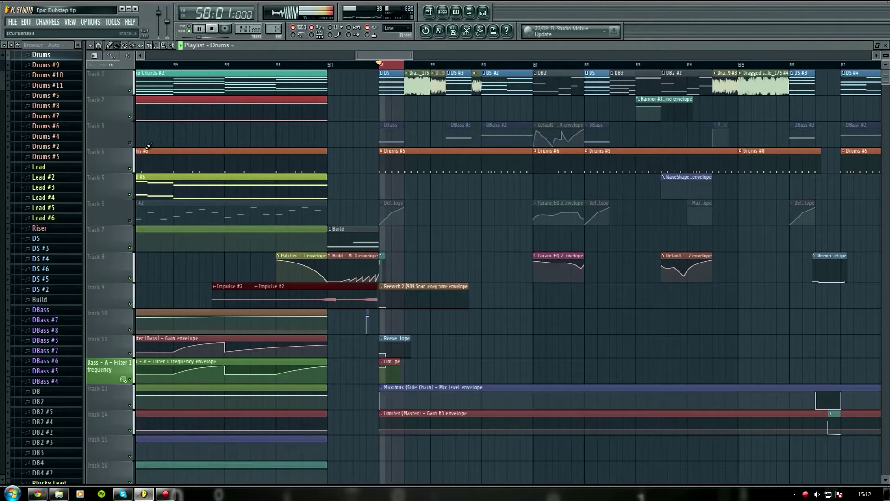
click(213, 31)
Stop playback and open the Drop Chords channel's FM8 synth from the channel rack.
click(442, 12)
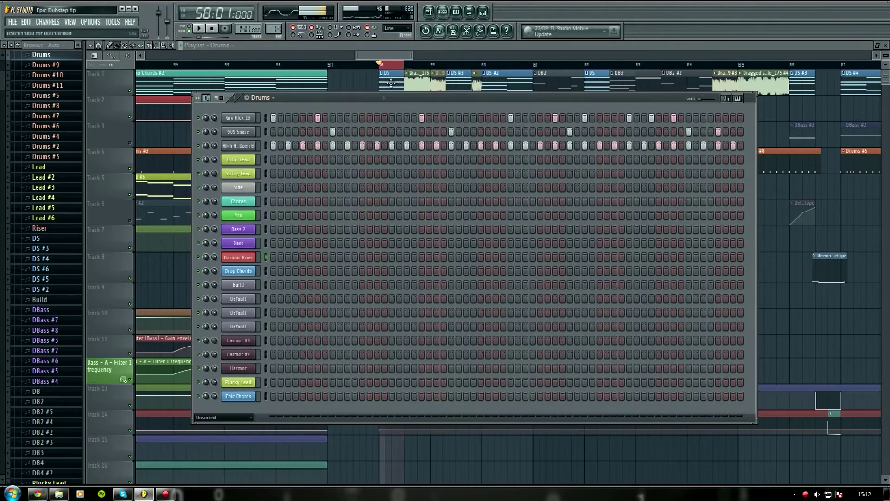
key(space)
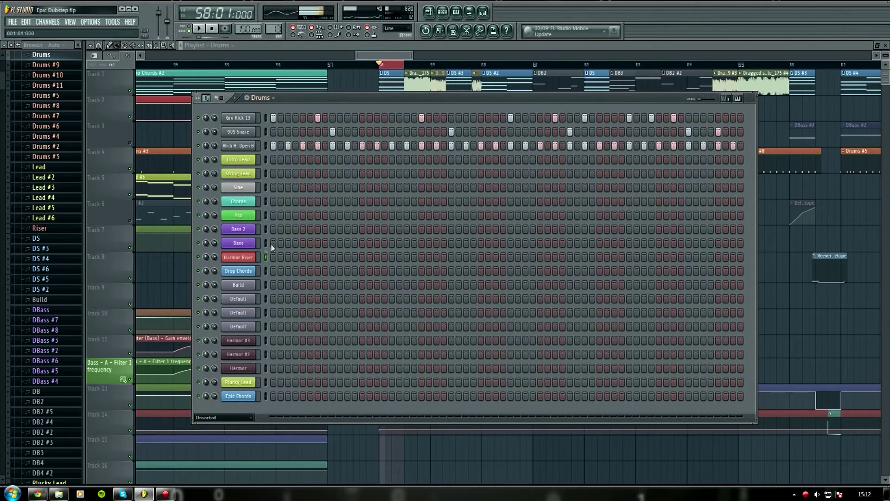
click(245, 271)
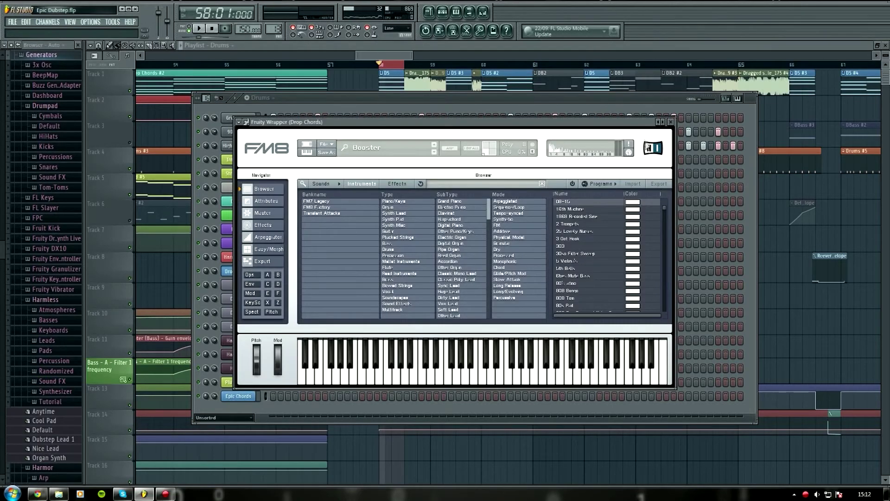
Close the Drop Chords channel settings and reposition the FM8 window.
drag(636, 124, 676, 142)
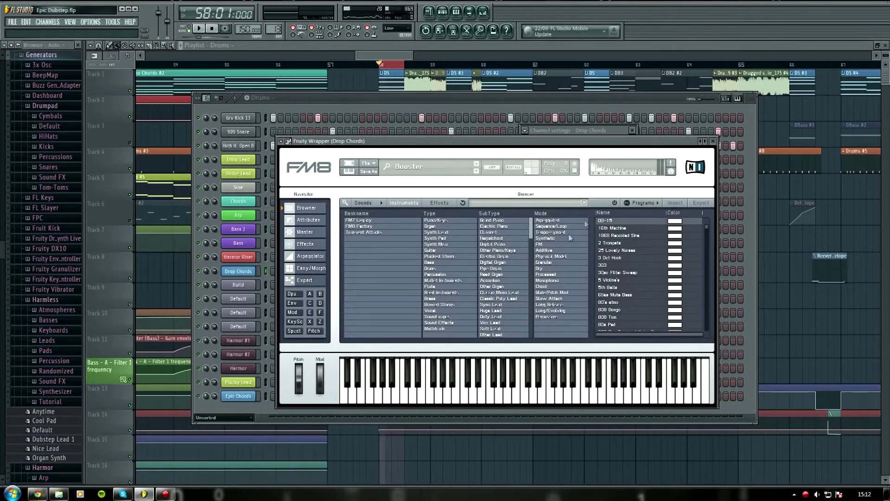
drag(559, 144, 602, 176)
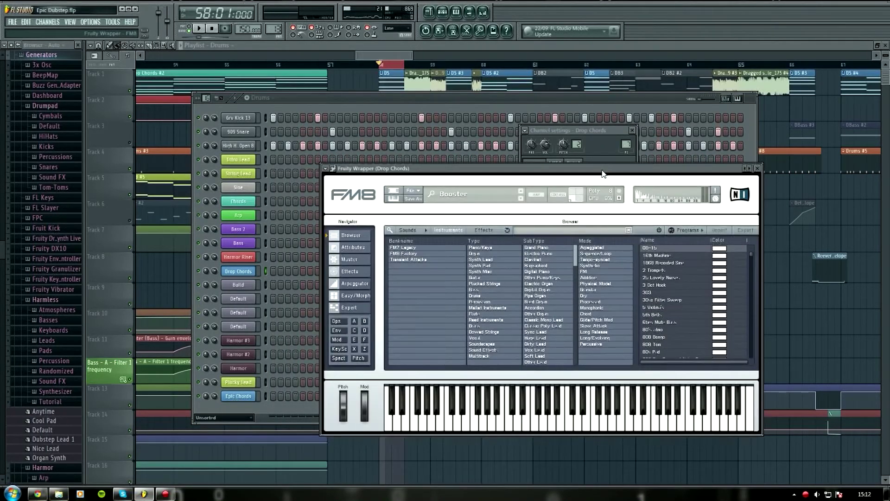
click(610, 155)
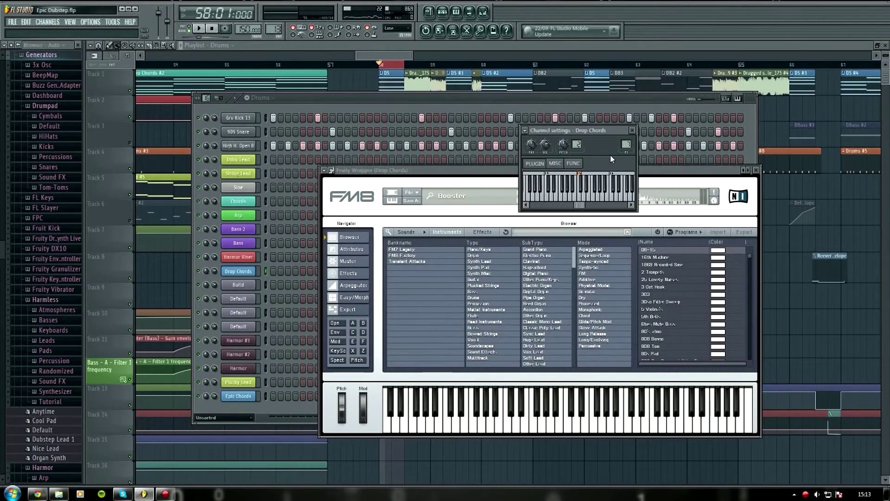
click(632, 130)
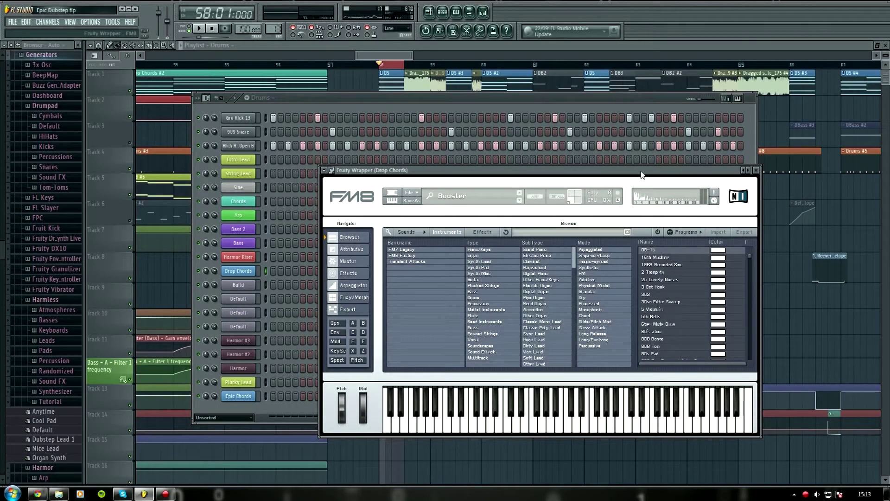
drag(642, 174, 613, 139)
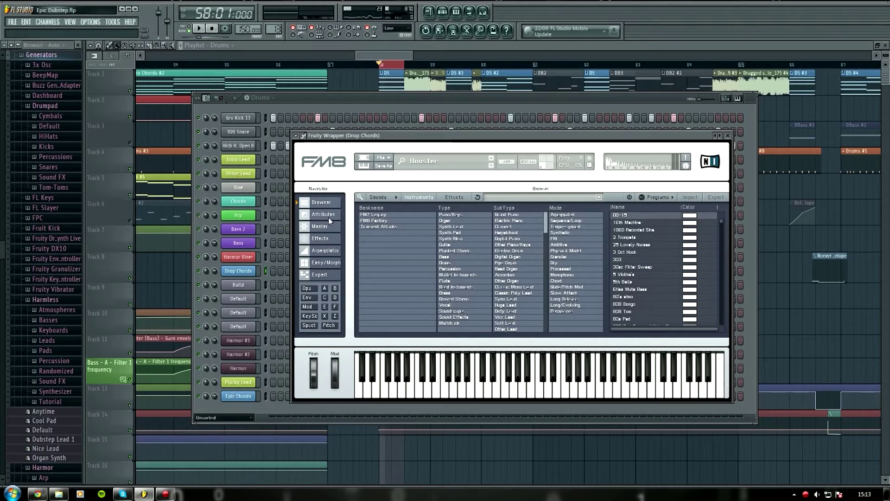
Browse FM8's Effects, Master, Arpeggiator, Easy/Morph and Expert pages, returning to the Browser.
click(330, 239)
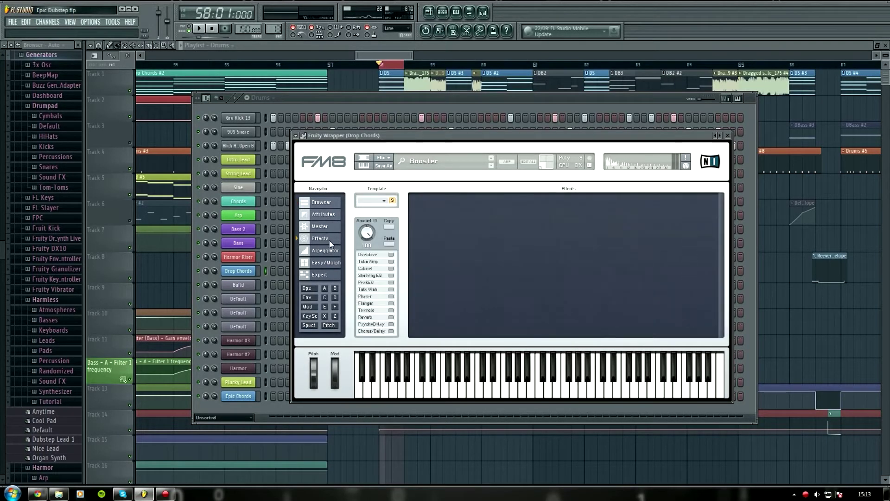
click(324, 229)
click(334, 252)
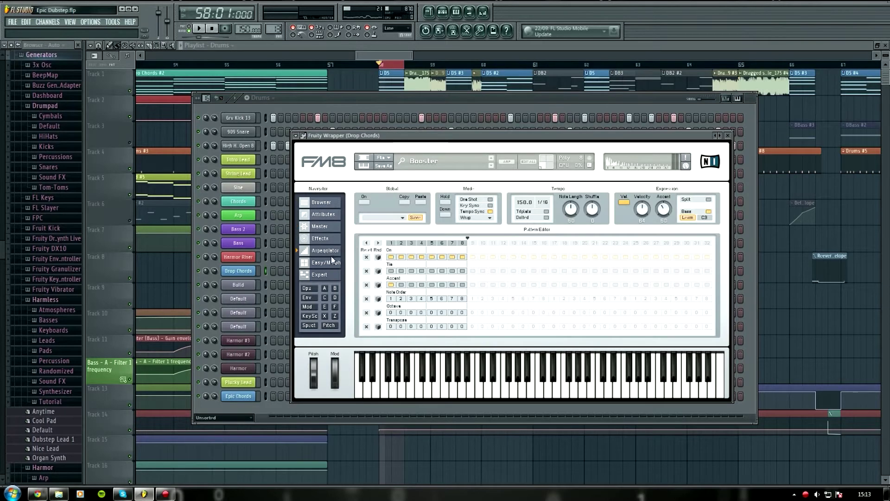
click(320, 262)
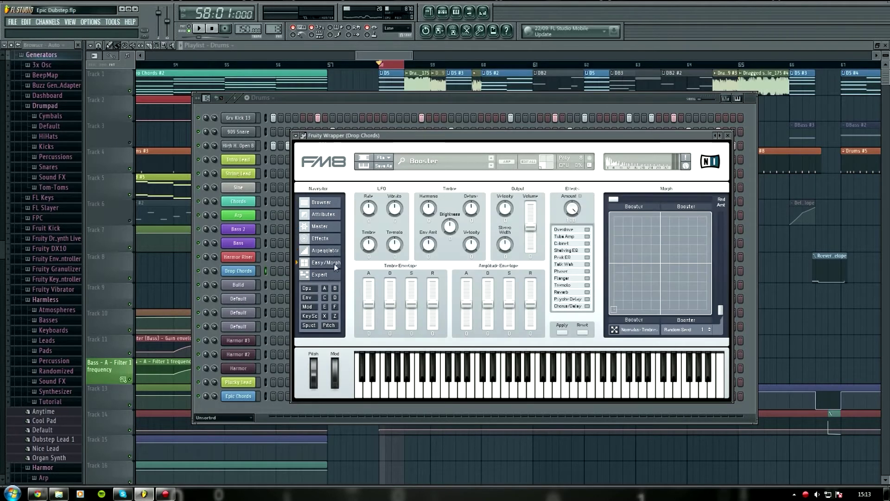
click(328, 204)
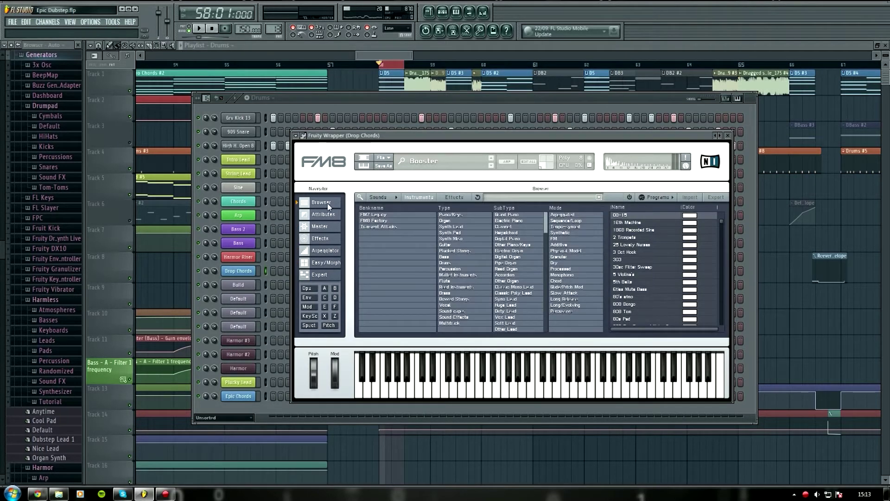
click(335, 277)
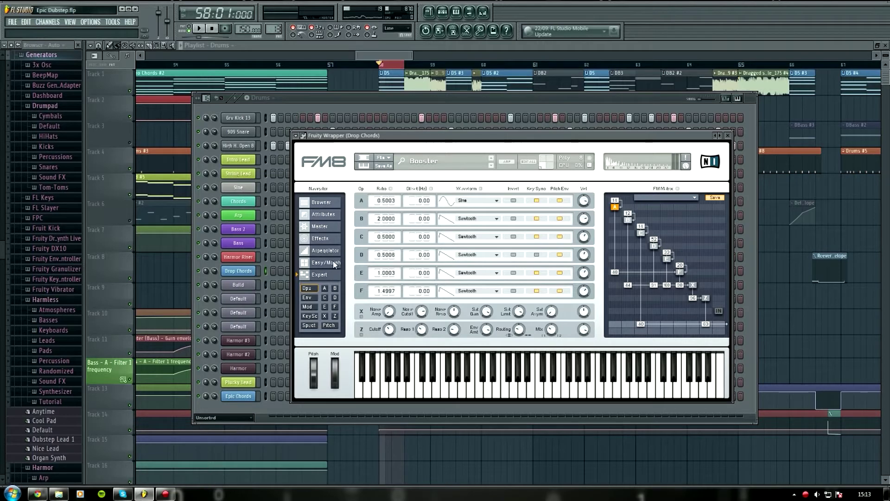
click(330, 204)
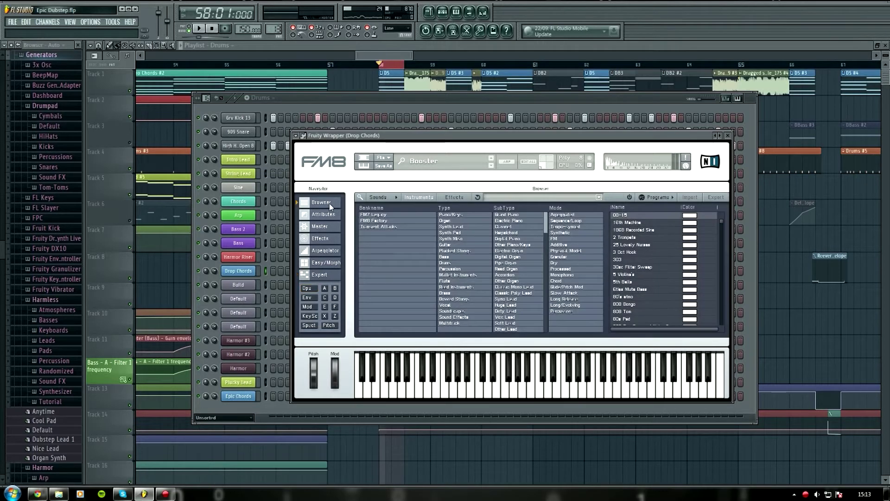
Play notes down to C4 to preview the Drop Chords sound, then show the Expert page.
key(q)
key(3)
key(i)
key(3)
key(q)
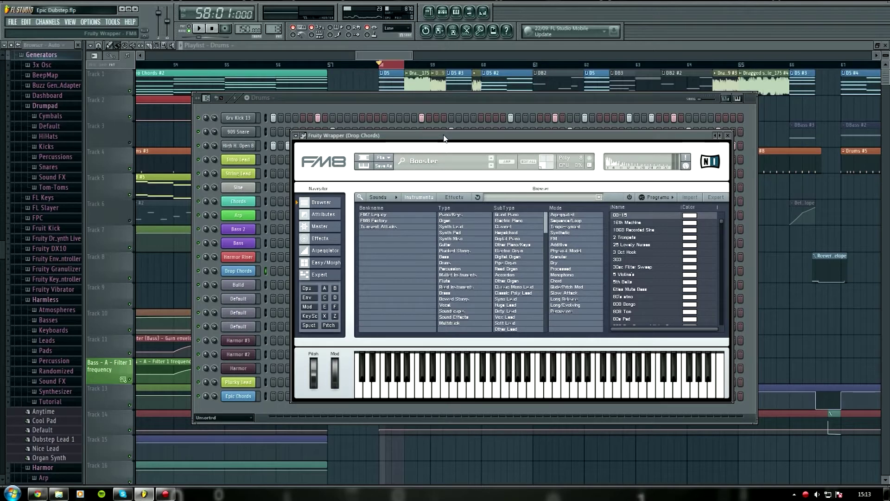
key(z)
key(d)
key(z)
key(z)
key(z)
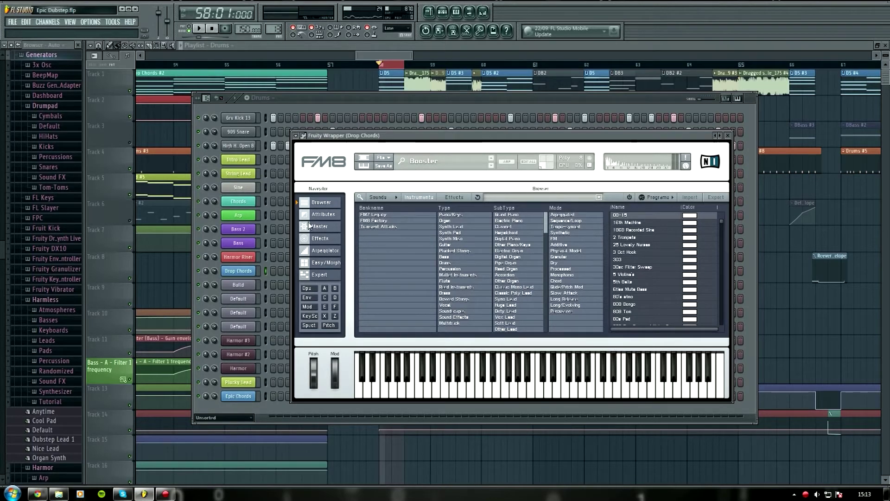
key(z)
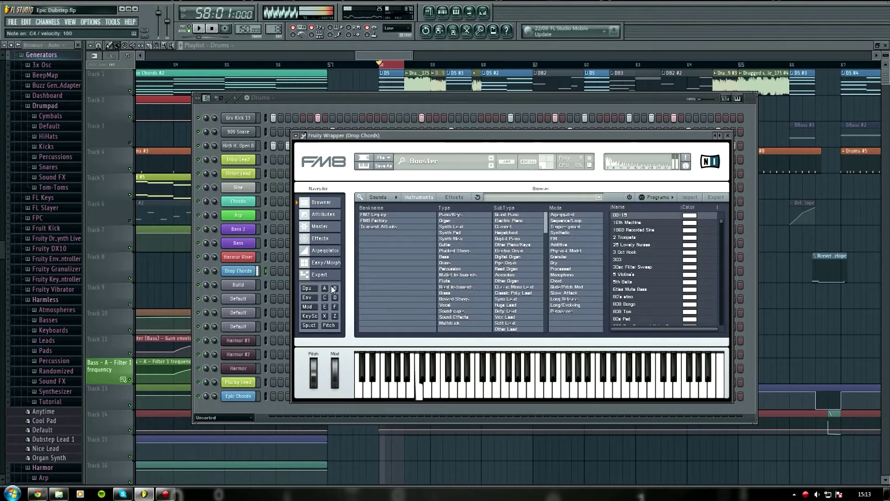
click(328, 274)
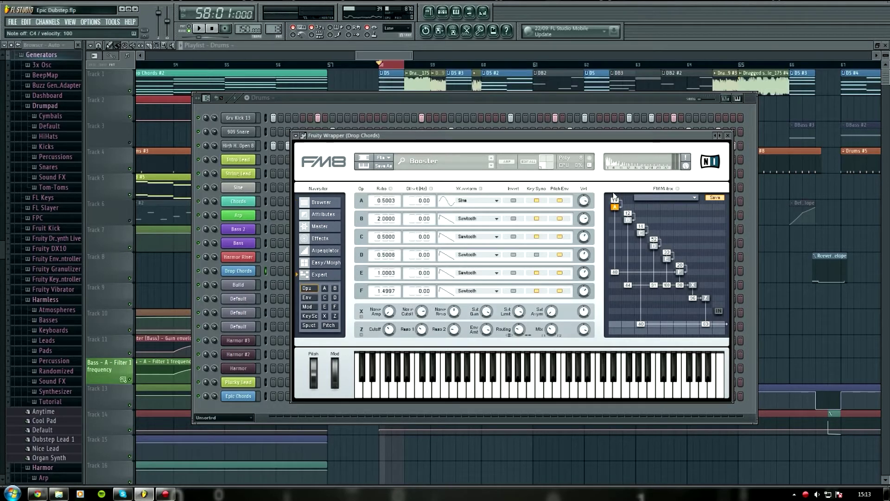
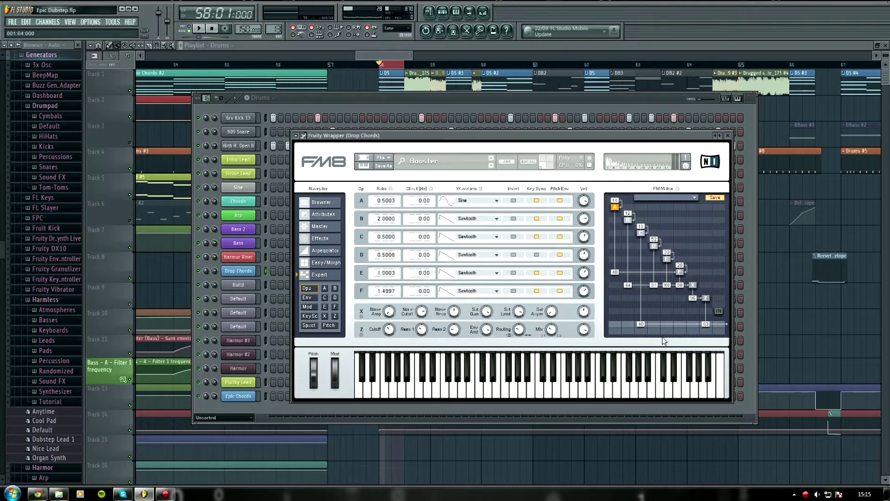
Play a descending run of notes to audition the Drop Chords FM8 sound.
key(q)
key(v)
key(7)
key(t)
key(j)
key(b)
key(v)
key(d)
key(z)
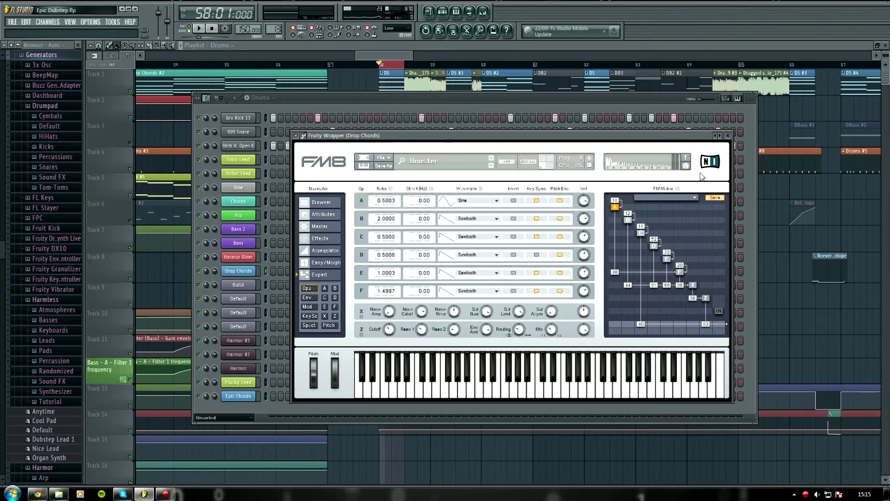
Close FM8, solo Track 3 to hear the DBass clips, and bring up the Drums channel rack.
click(731, 137)
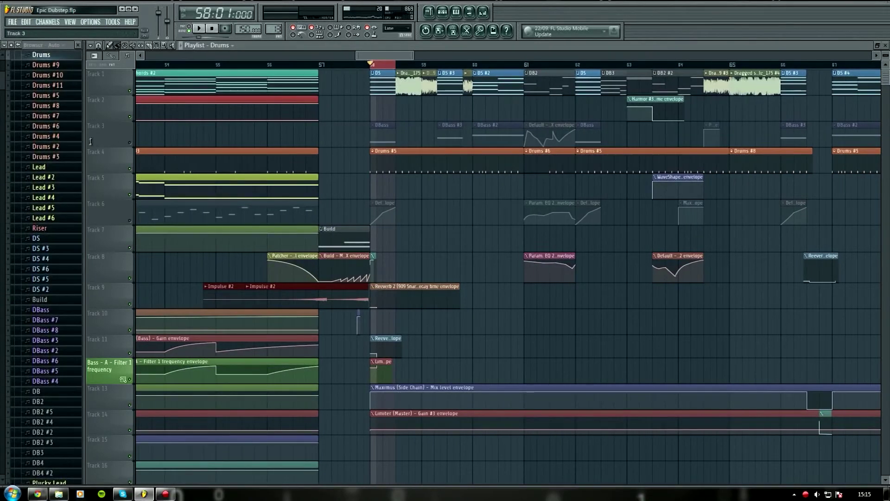
right_click(129, 142)
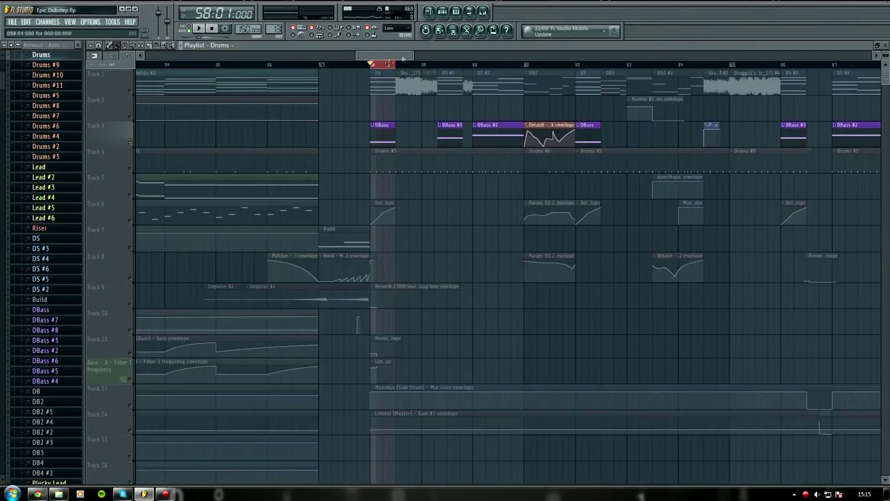
key(space)
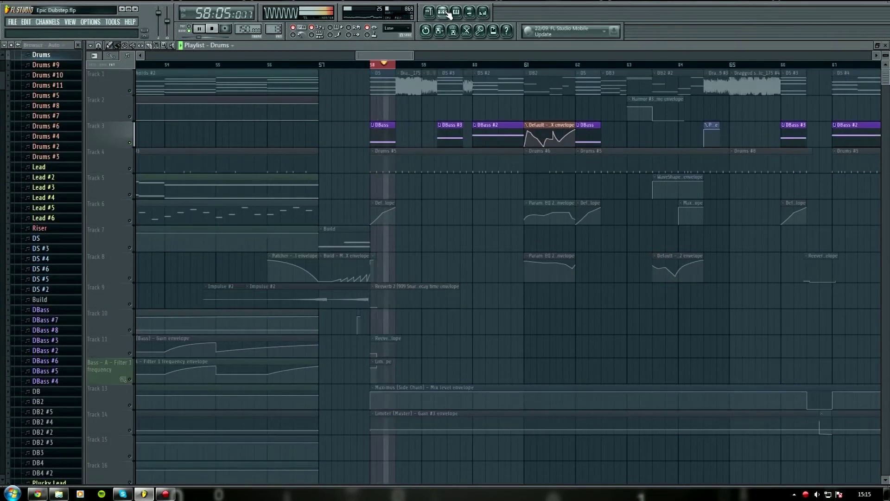
click(442, 12)
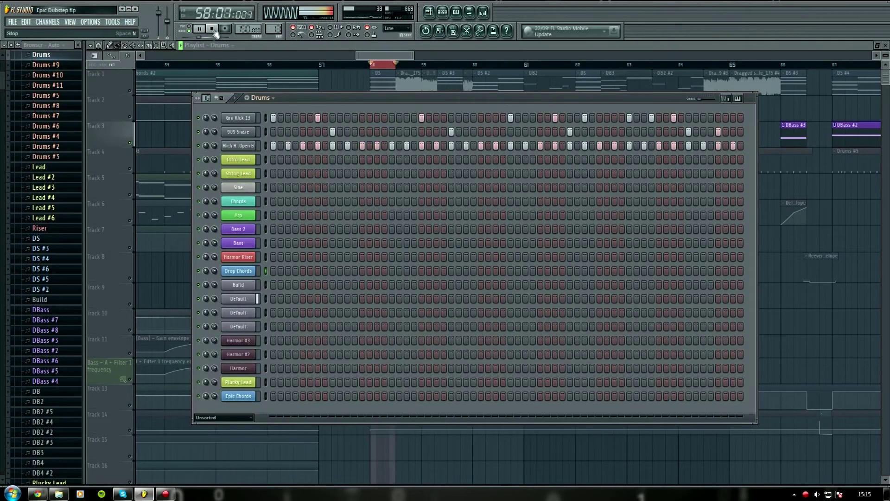
key(space)
Open Sytrus on the Default channel and sweep Modulation X back to 0%.
click(251, 317)
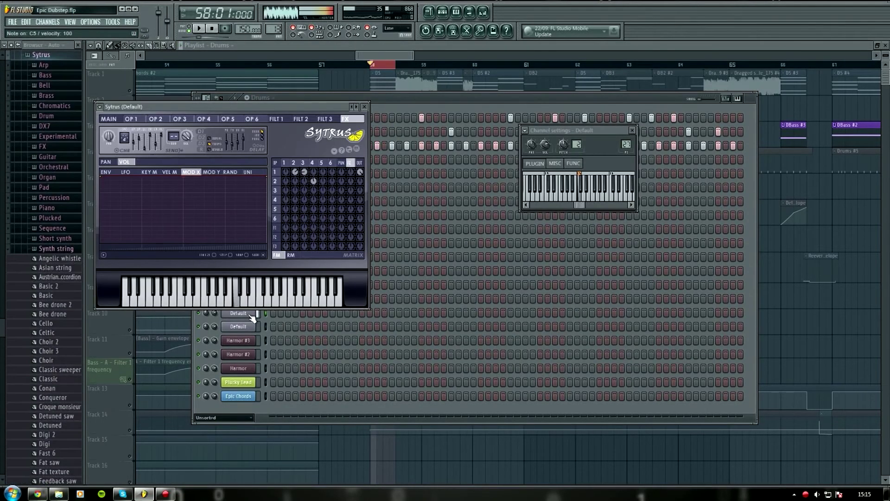
click(366, 107)
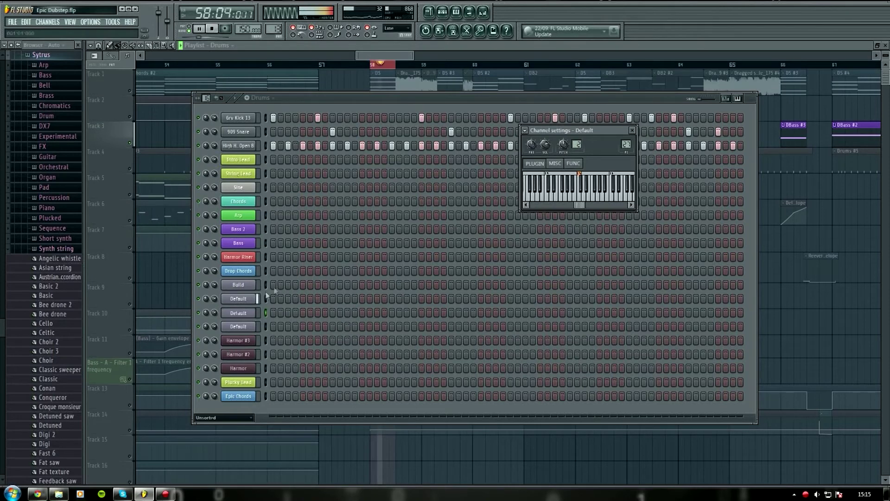
click(242, 299)
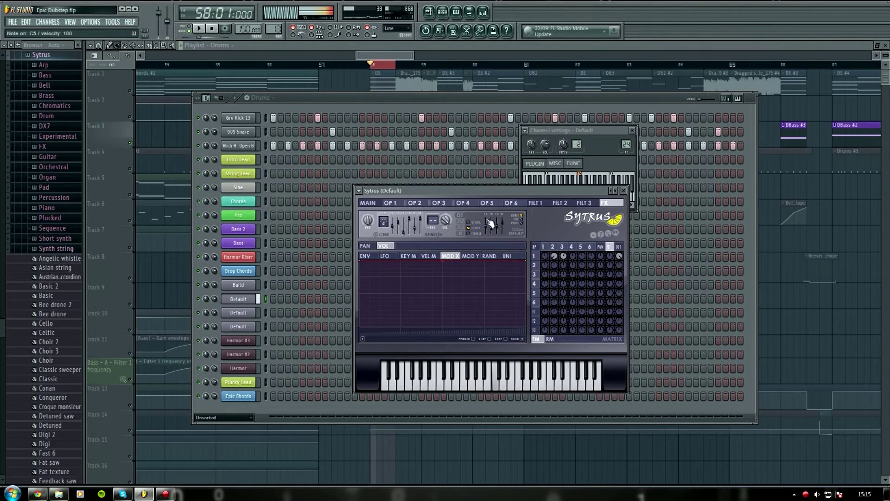
click(399, 205)
click(373, 203)
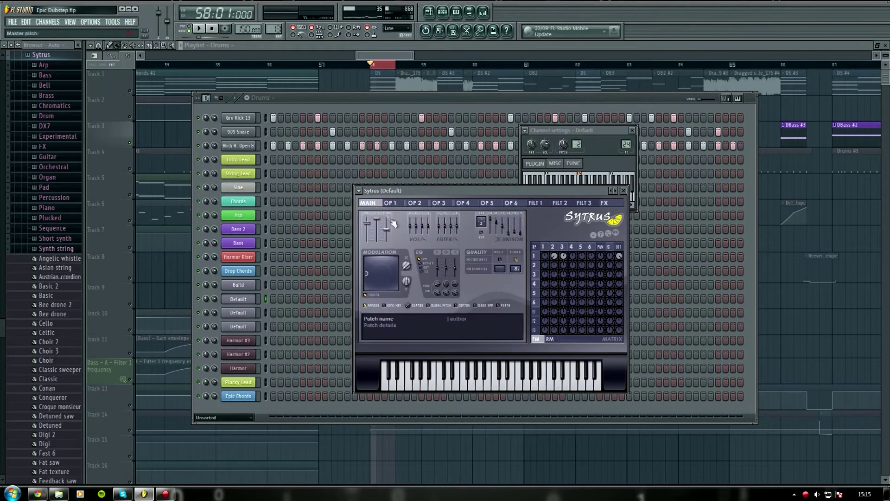
mouse_move(407, 269)
mouse_down()
mouse_move(407, 229)
mouse_move(406, 278)
mouse_up()
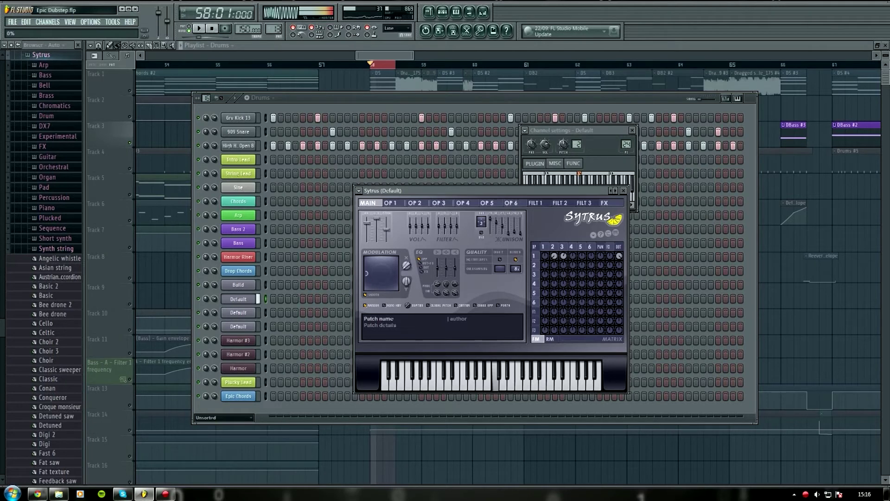
Review the OP 1, OP 2 and OP 3 settings, ending on the MAIN page.
click(398, 205)
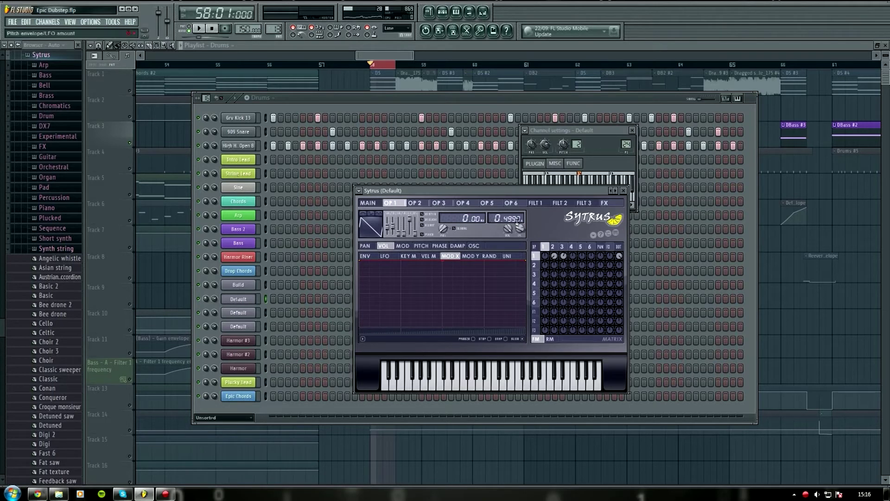
scroll(516, 219, down, 2)
click(416, 203)
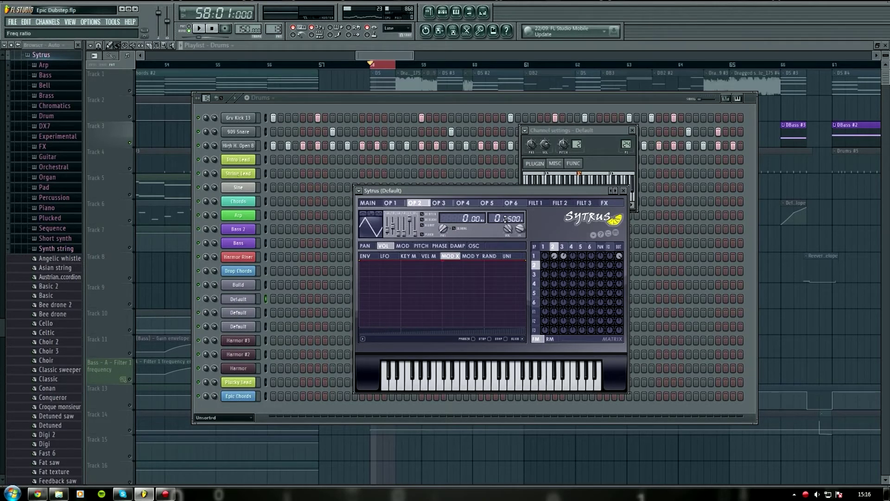
click(390, 202)
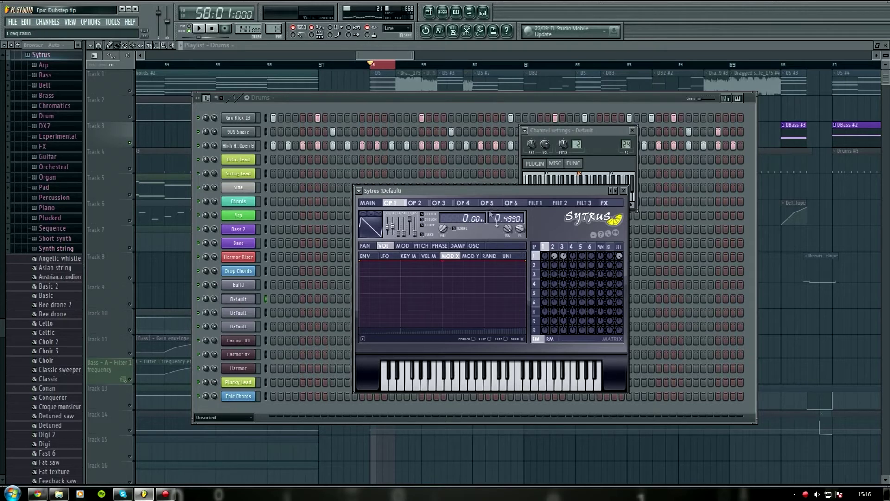
click(416, 204)
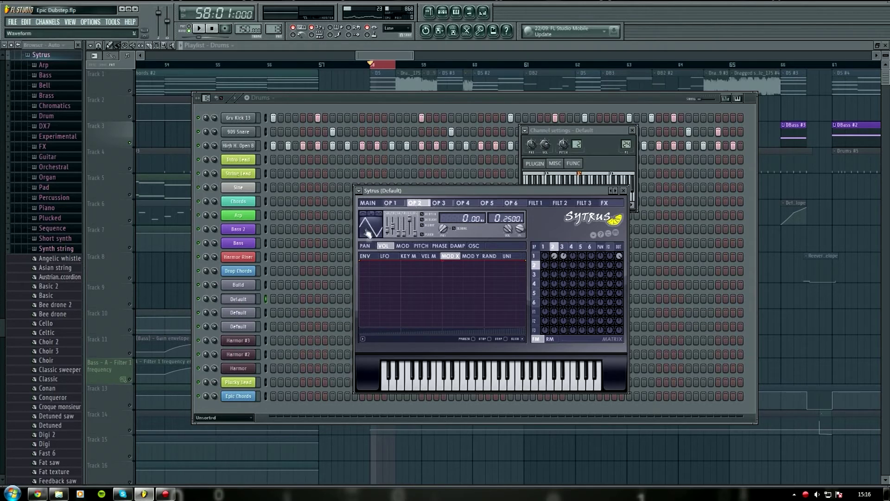
scroll(374, 234, down, 1)
click(439, 203)
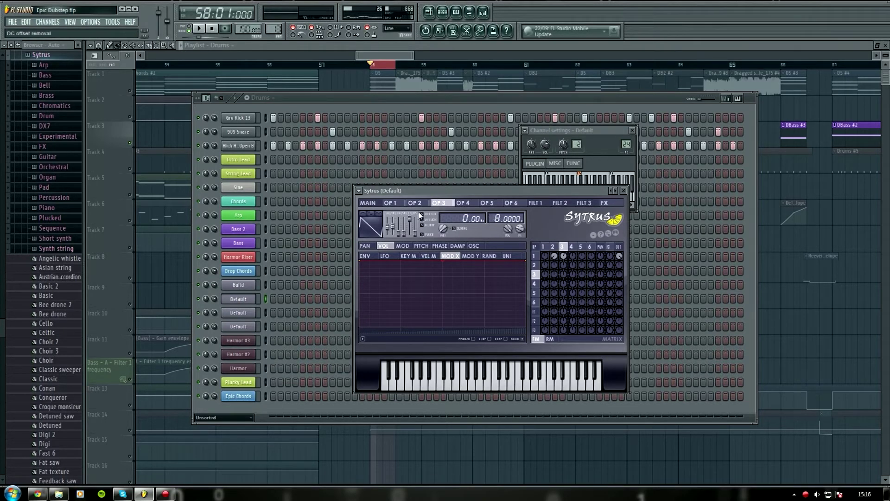
click(391, 203)
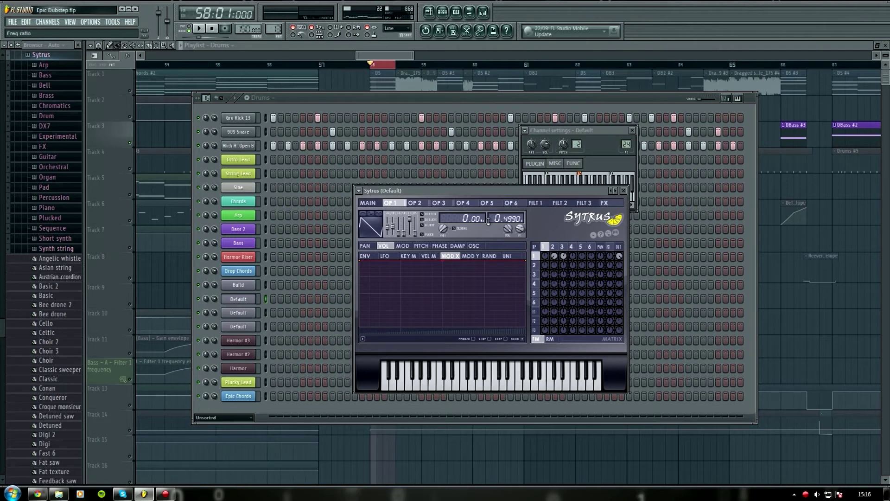
click(444, 204)
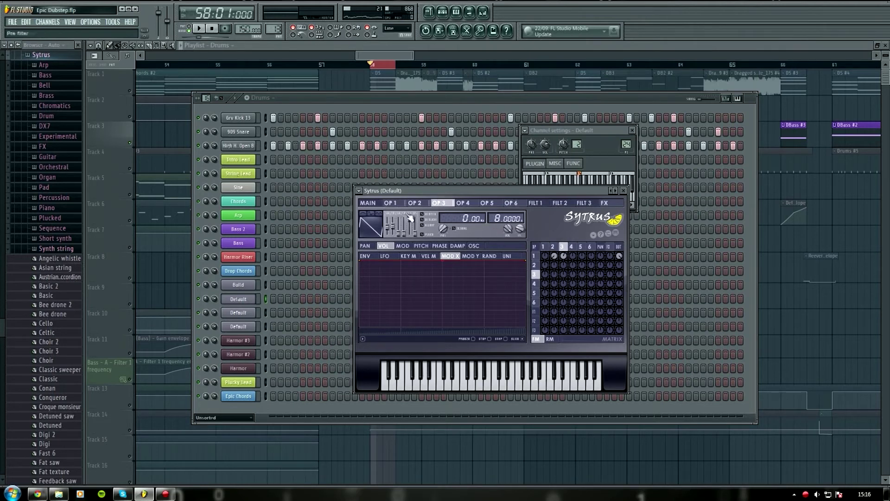
click(374, 204)
Audition Sytrus with Modulation X at 0% and 100%, check OP 2 and OP 3, leaving it at 100%.
drag(406, 265, 406, 265)
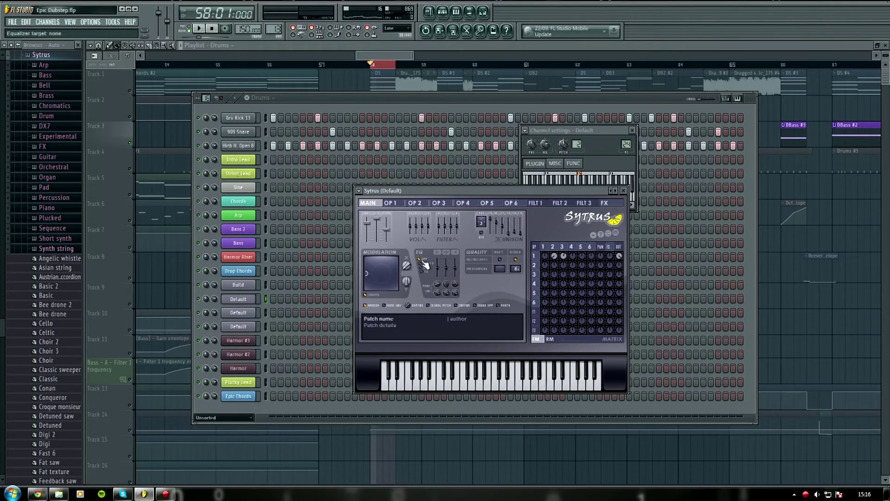
drag(406, 265, 406, 266)
key(q)
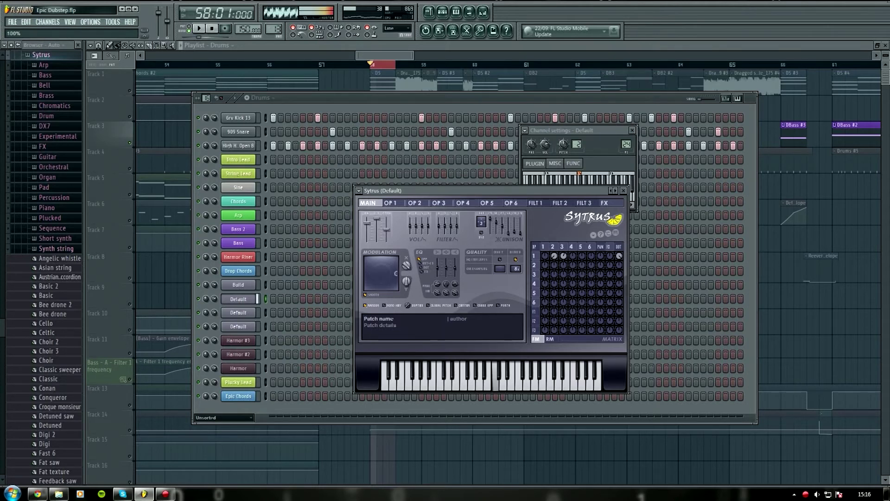
click(420, 204)
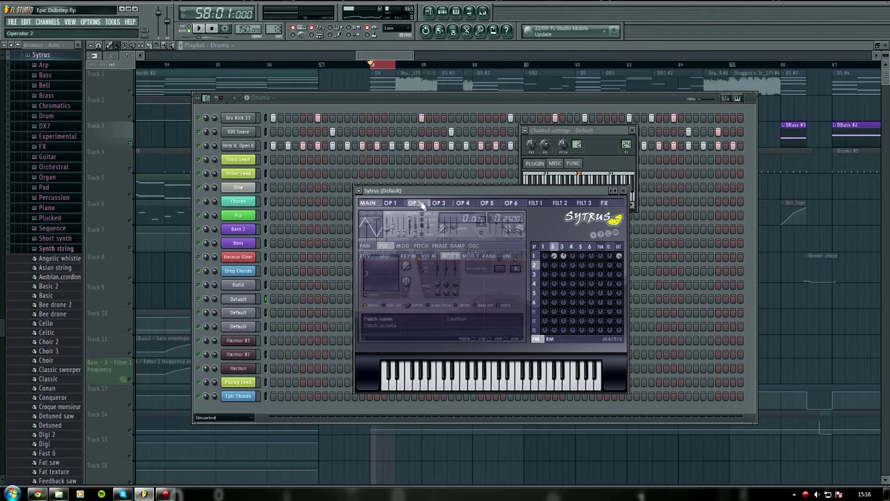
click(439, 203)
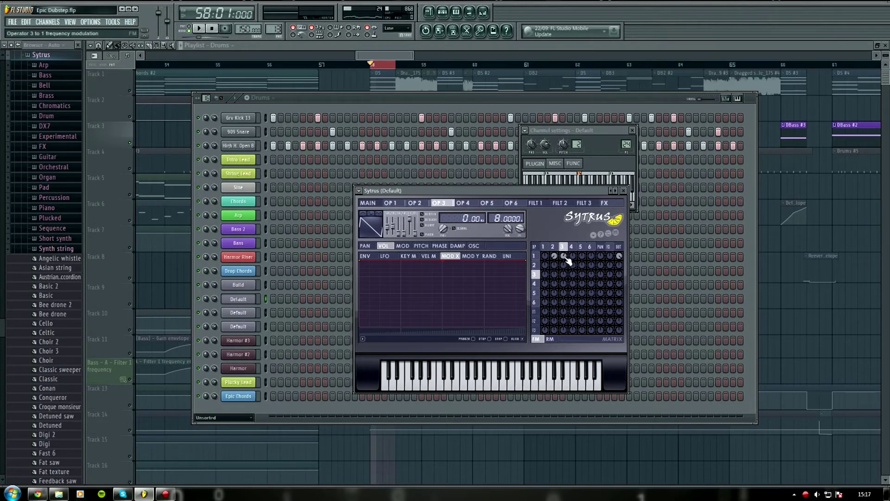
click(368, 203)
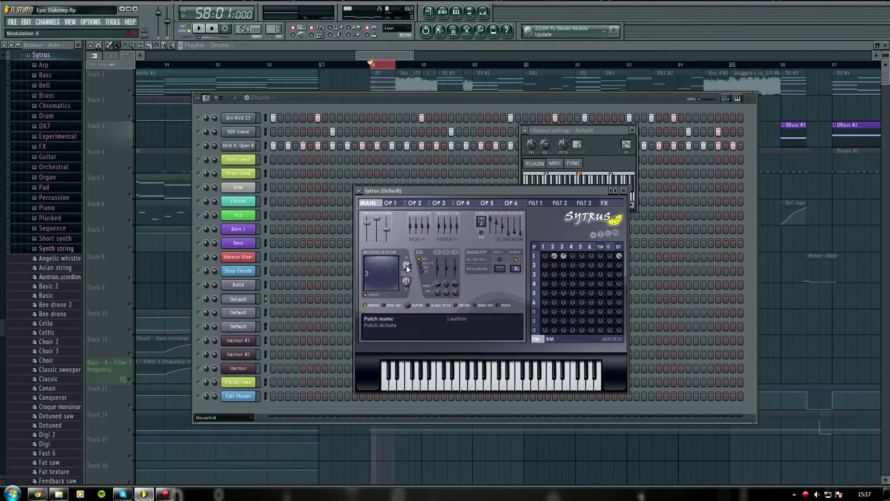
mouse_move(407, 268)
mouse_down()
mouse_move(407, 227)
mouse_move(408, 268)
mouse_up()
click(391, 51)
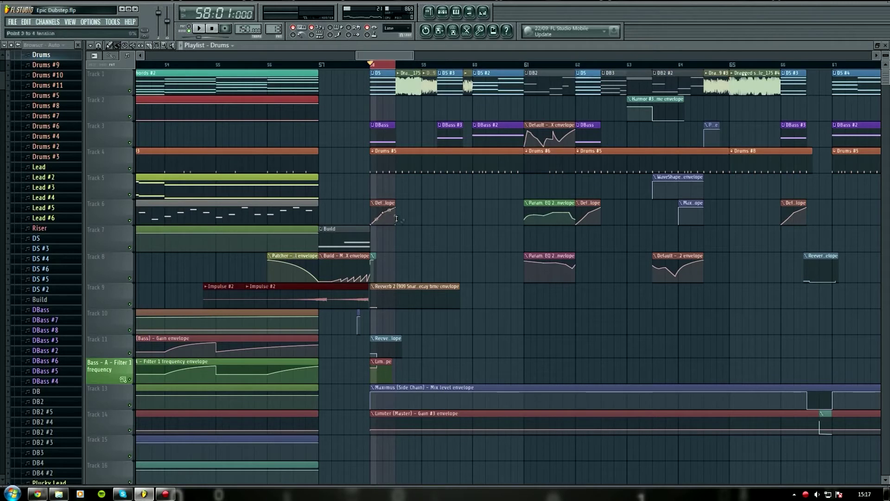
Loop-play a time selection around bar 58, then stop and clear the selection.
key(space)
click(390, 66)
scroll(401, 68, up, 4)
drag(400, 66, 541, 60)
key(space)
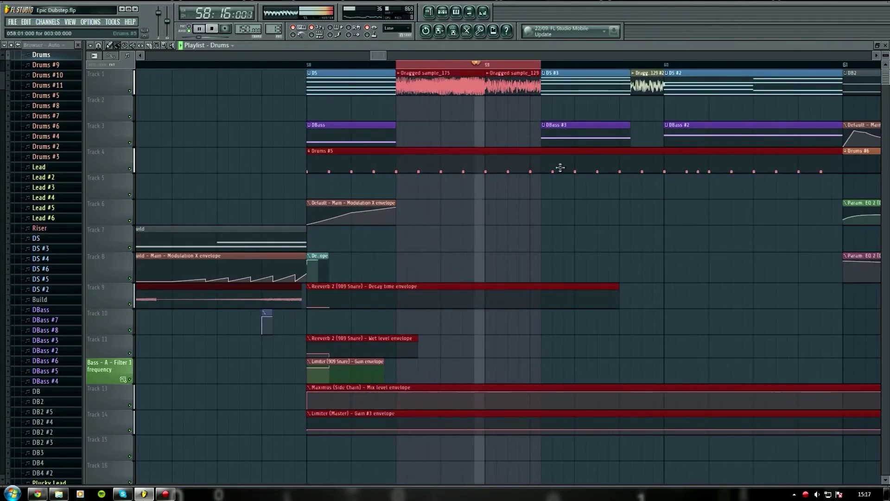
click(215, 31)
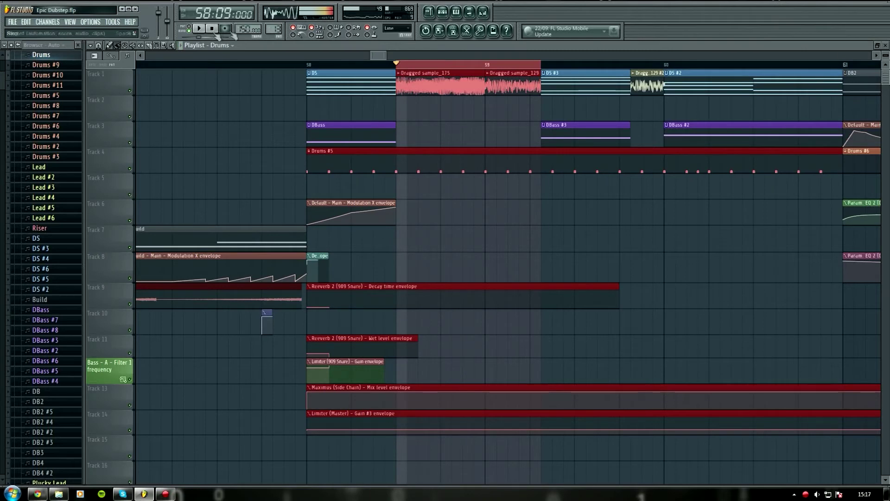
drag(379, 56, 385, 58)
right_click(403, 66)
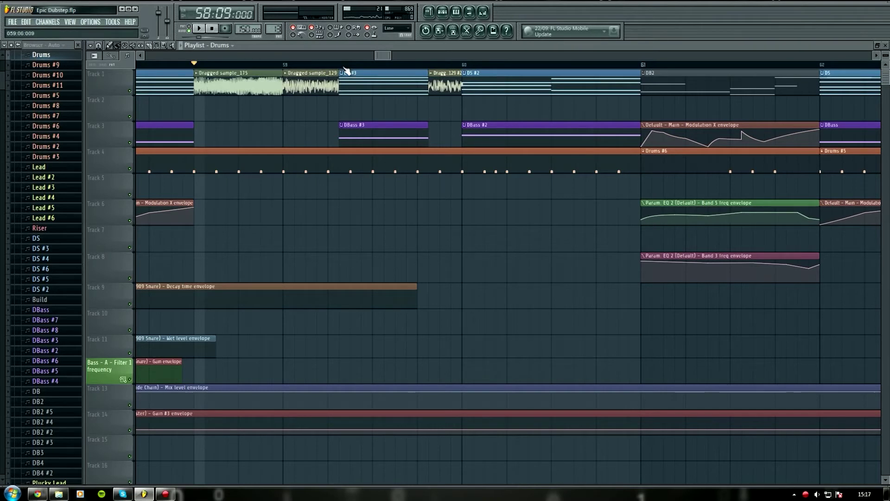
Play from a new song position, then loop-play bar 61.
click(337, 66)
key(space)
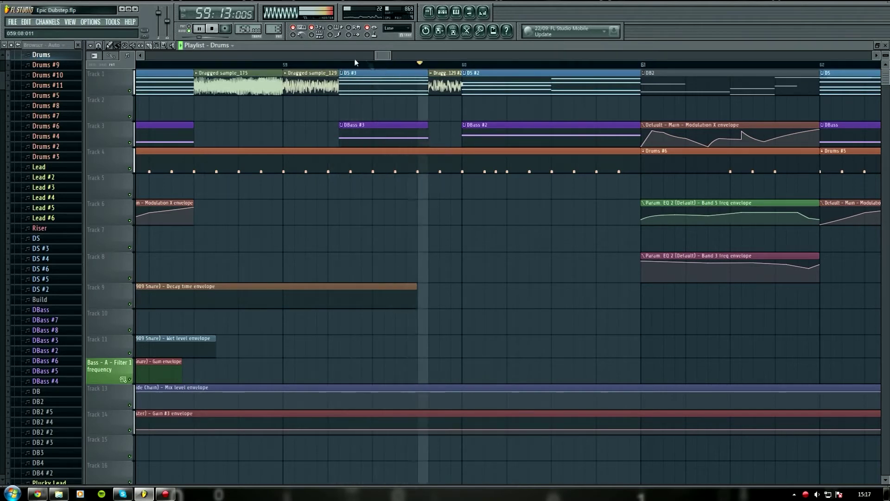
drag(388, 58, 398, 57)
click(213, 29)
drag(168, 73, 343, 77)
key(space)
drag(394, 56, 386, 55)
key(space)
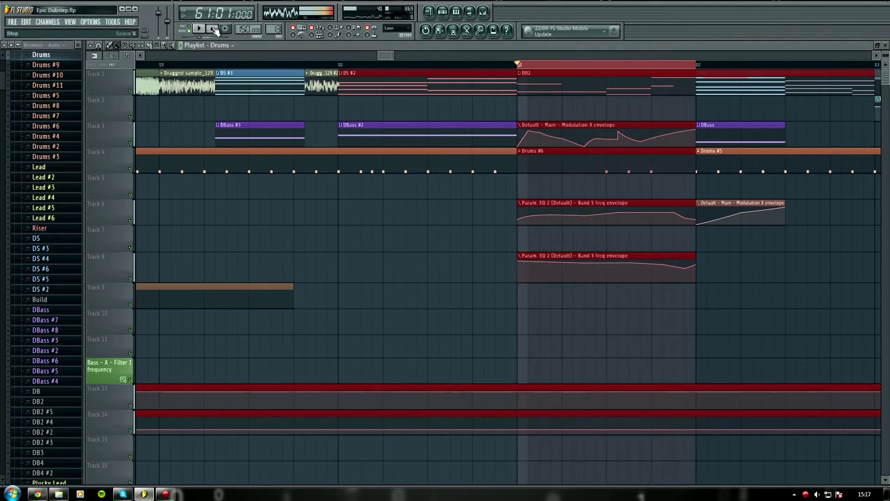
Open and reposition the Mixer, then show the Drums channel rack and the Default channel's Sytrus.
click(483, 13)
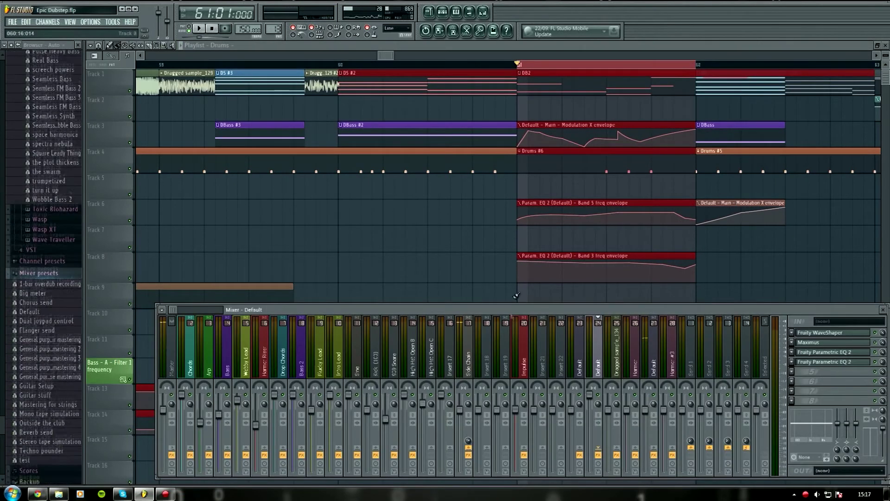
drag(544, 312, 540, 276)
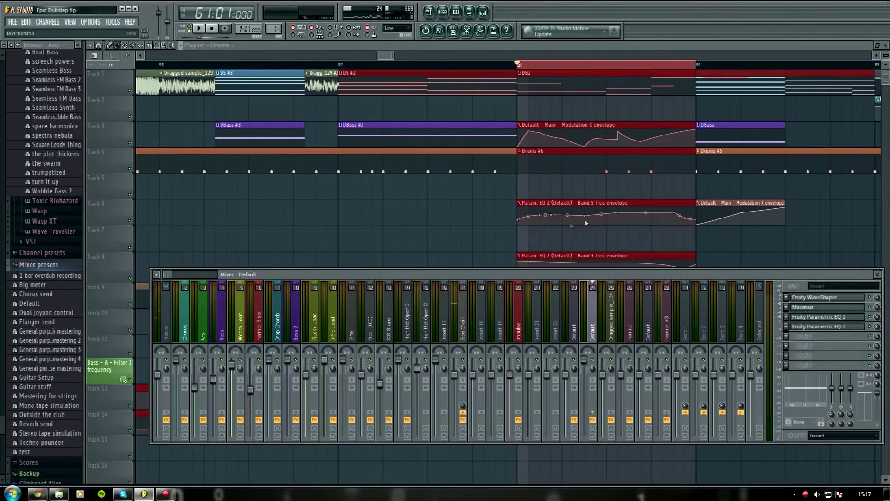
key(space)
key(F6)
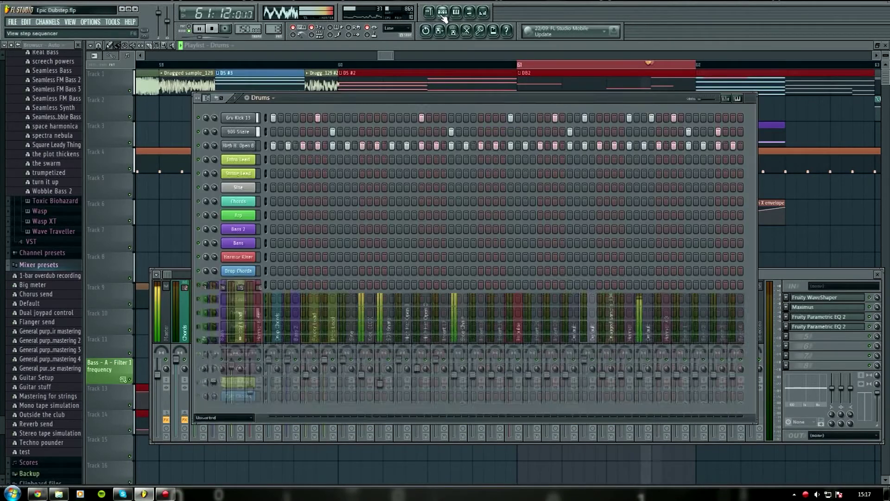
key(space)
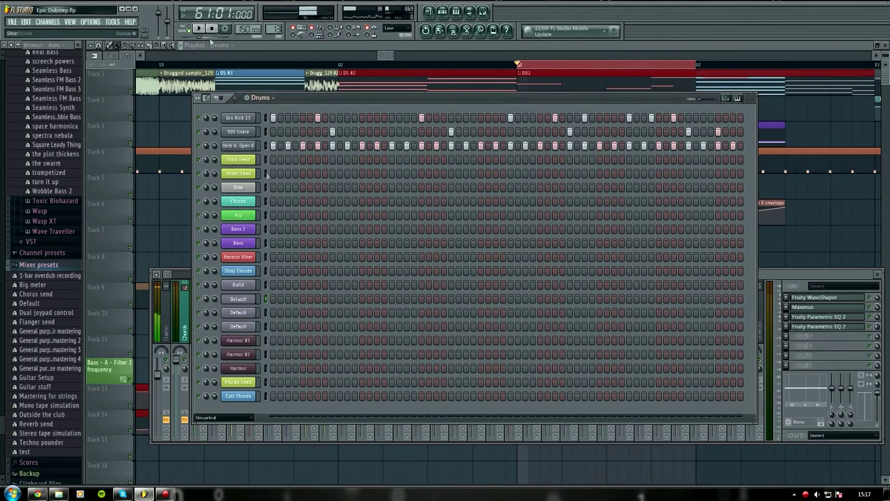
click(251, 315)
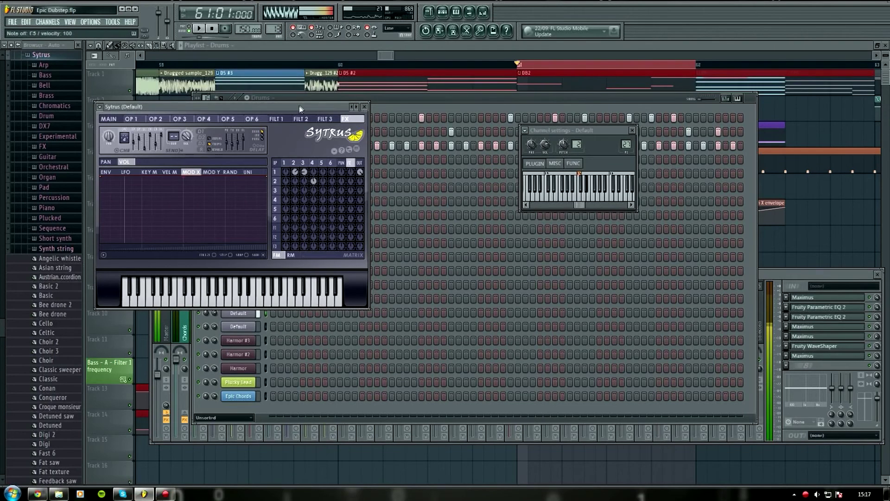
Turn Sytrus Modulation X fully down and review operators 1–4, returning to MAIN.
click(252, 134)
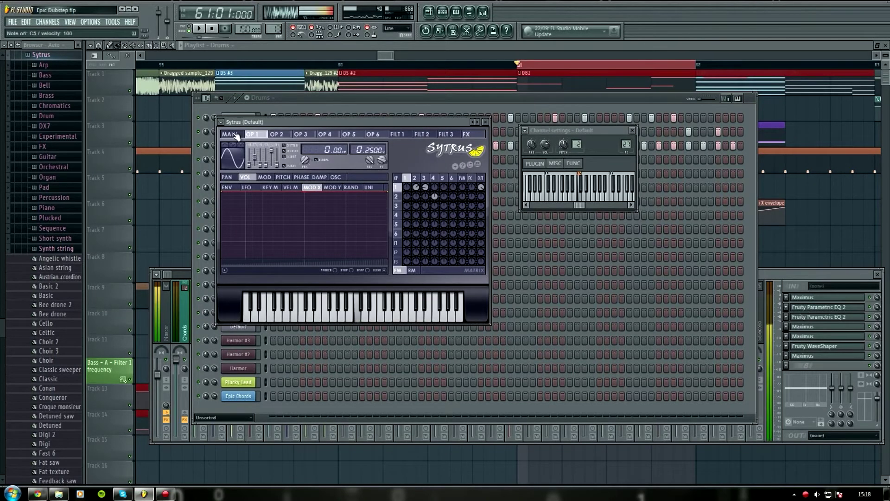
click(230, 134)
drag(267, 195, 269, 200)
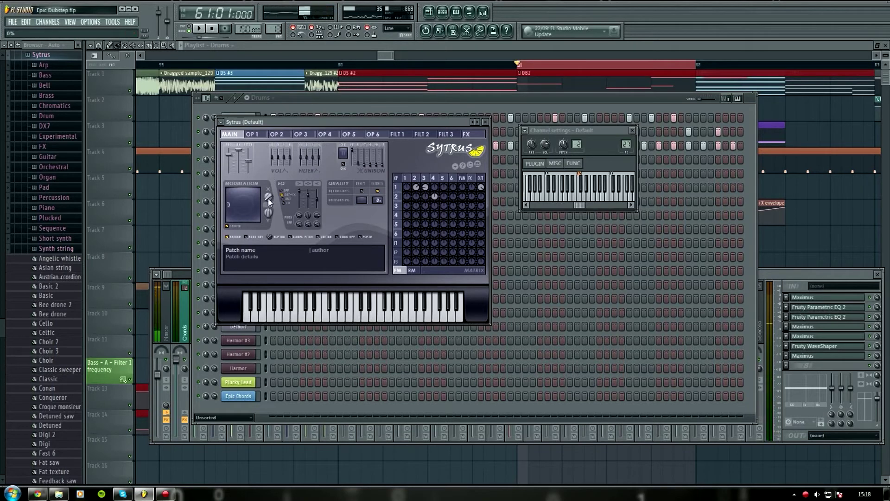
click(252, 134)
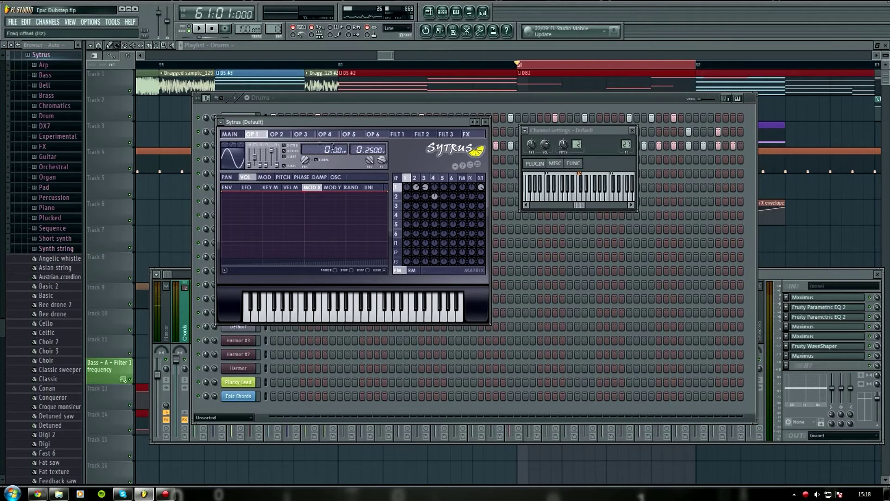
click(277, 135)
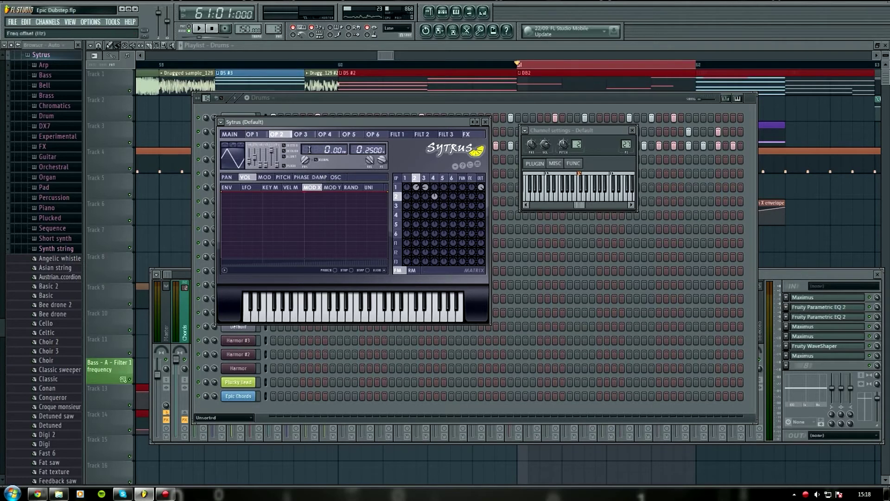
click(302, 136)
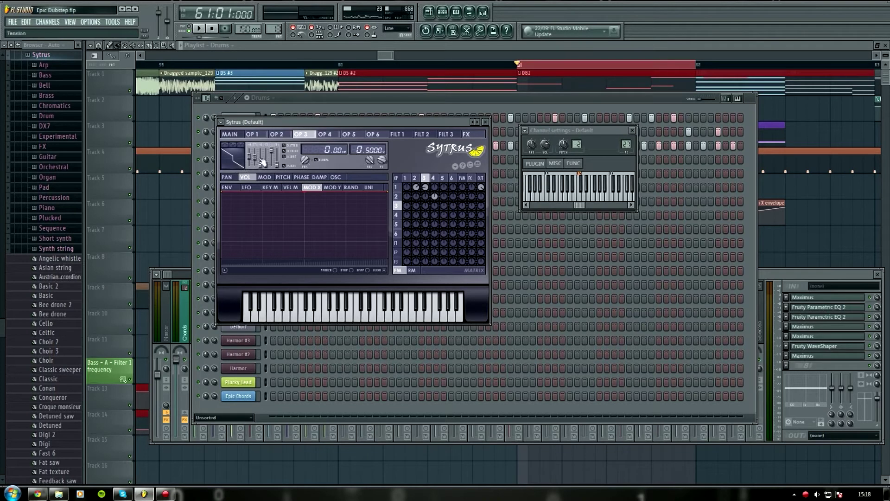
click(327, 135)
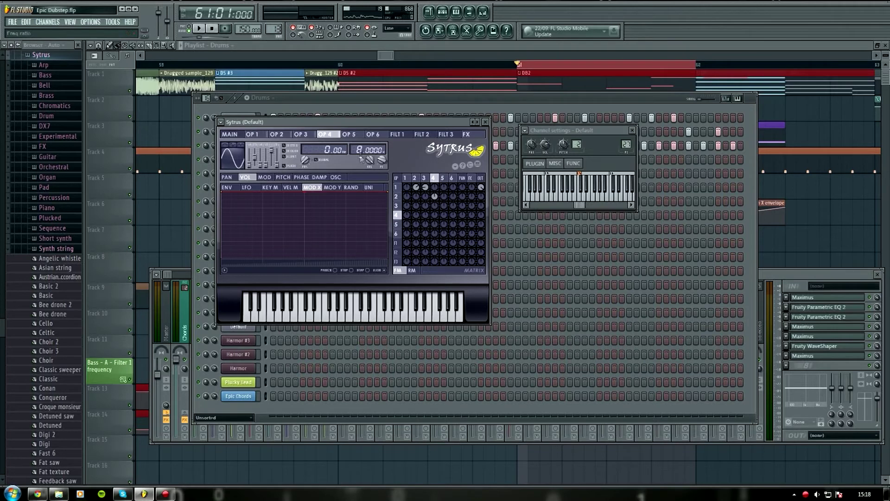
click(277, 134)
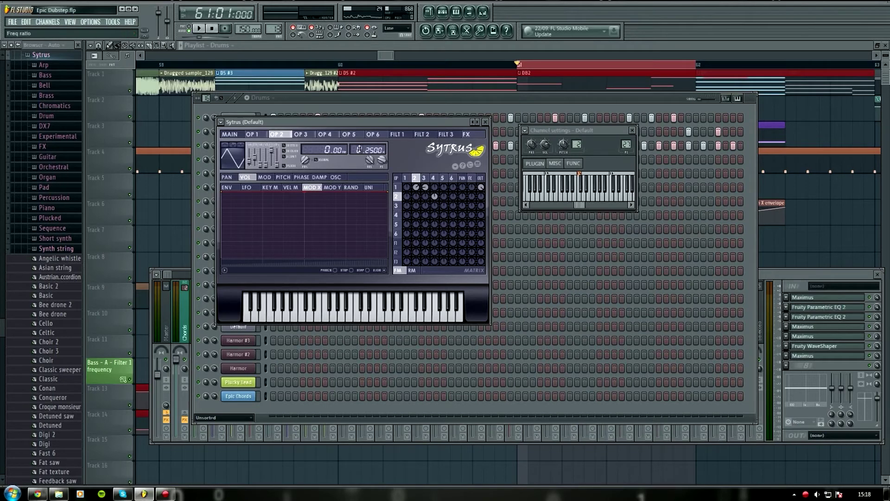
click(230, 135)
Raise Modulation X to about 61% while playing middle C, then return to the Drums playlist.
key(z)
click(268, 197)
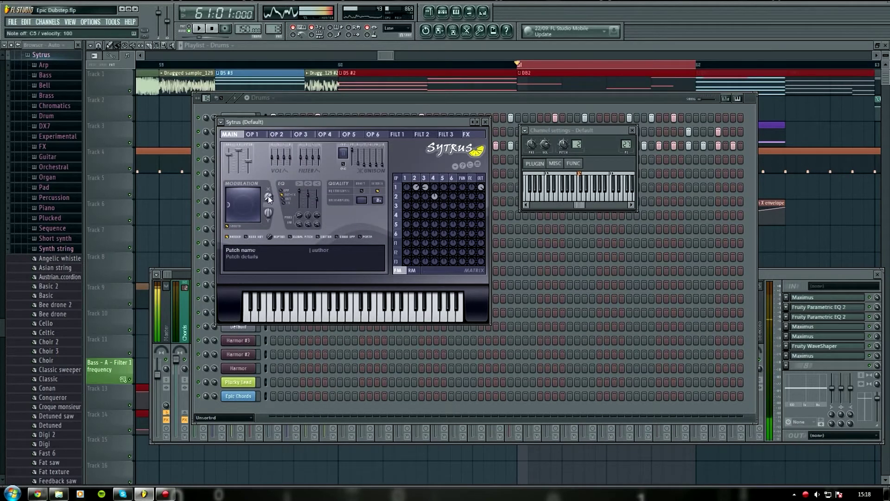
key(z)
drag(269, 197, 268, 172)
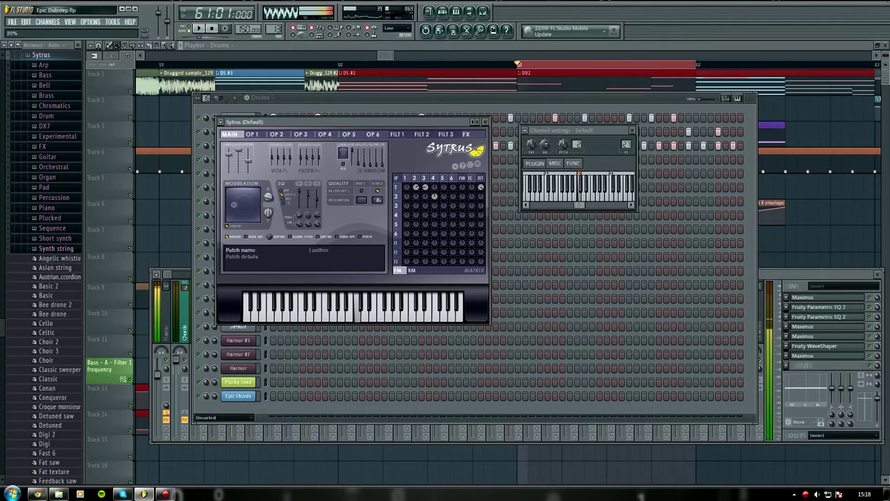
click(386, 55)
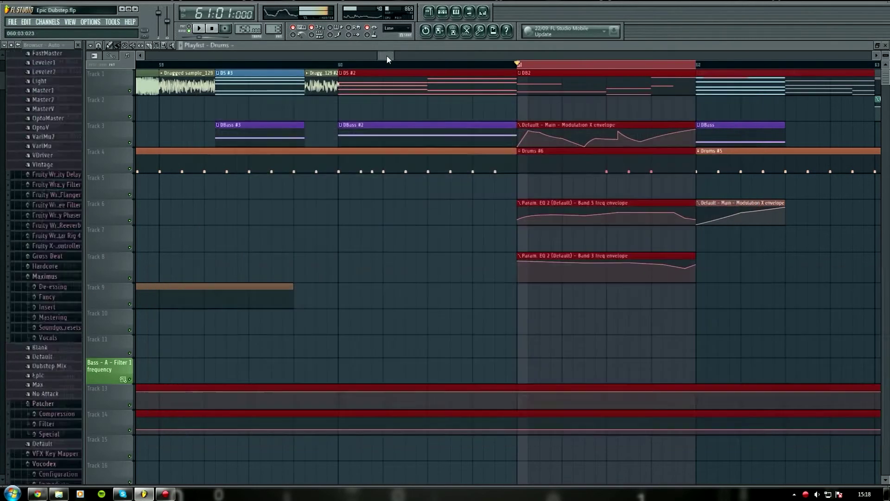
Play bar 61 with Tracks 6 and 8 muted, then unmute both and stop.
click(487, 66)
key(ctrl+d)
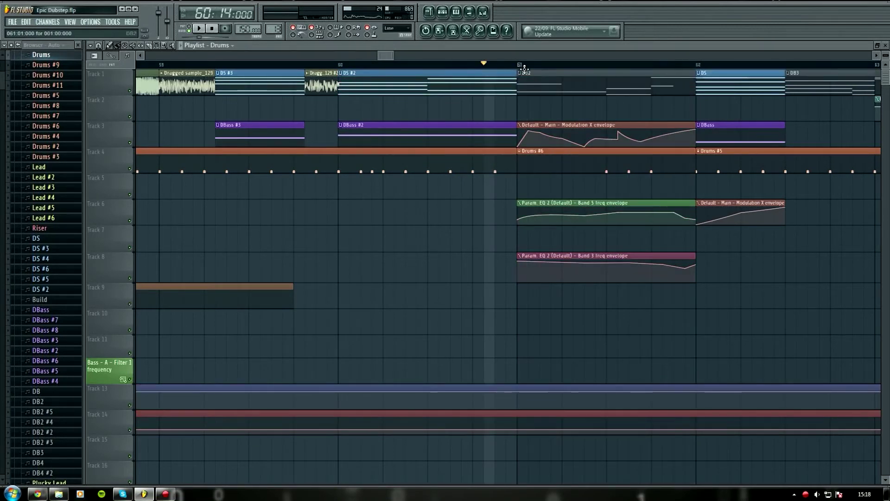
scroll(542, 70, down, 3)
scroll(538, 74, up, 3)
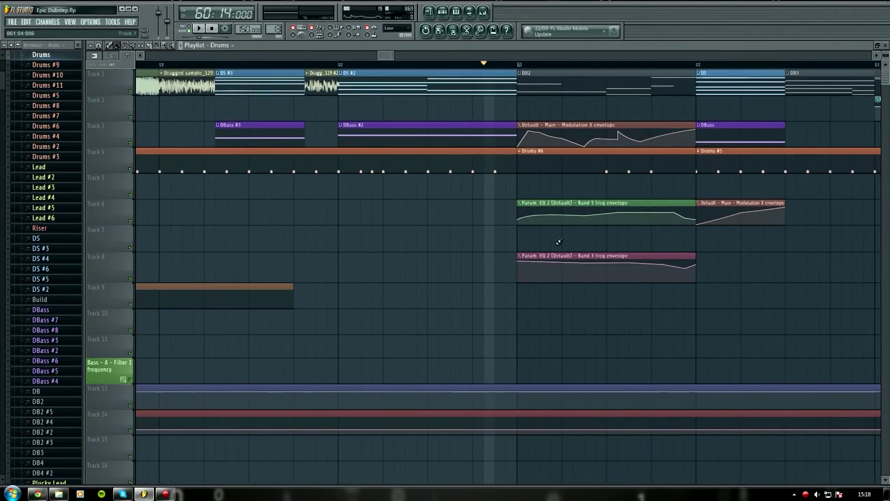
drag(520, 65, 691, 79)
click(129, 269)
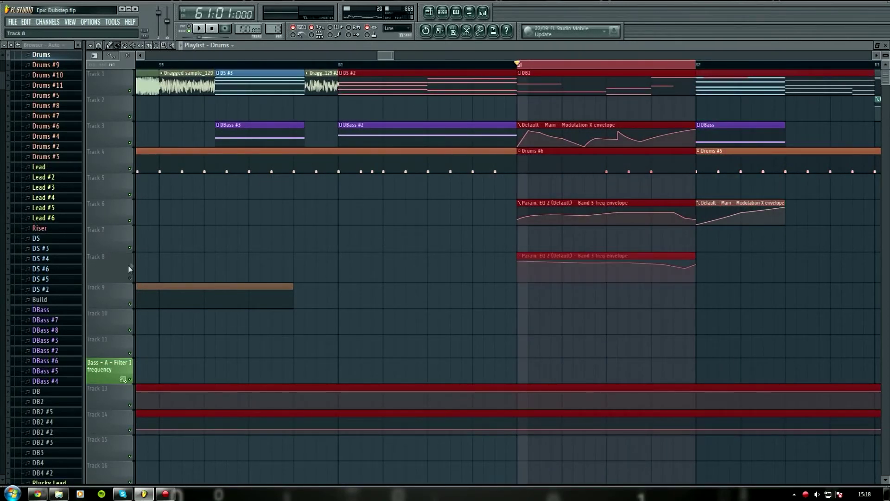
click(130, 221)
key(space)
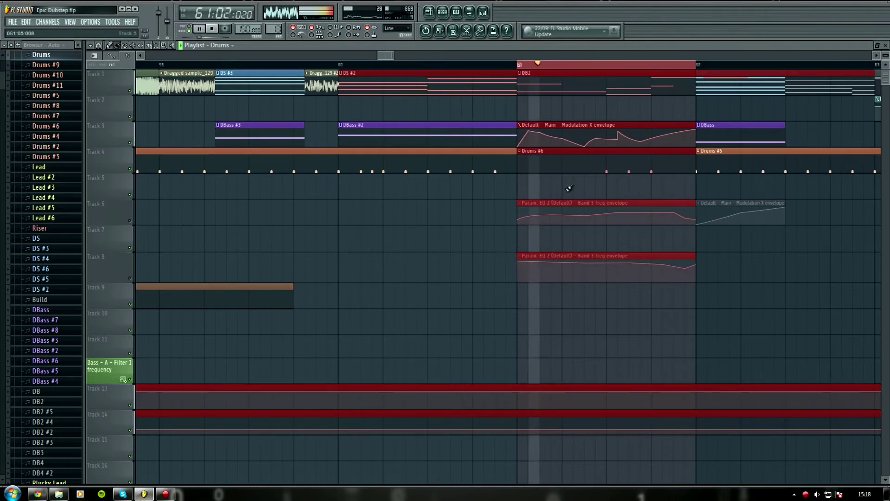
click(131, 220)
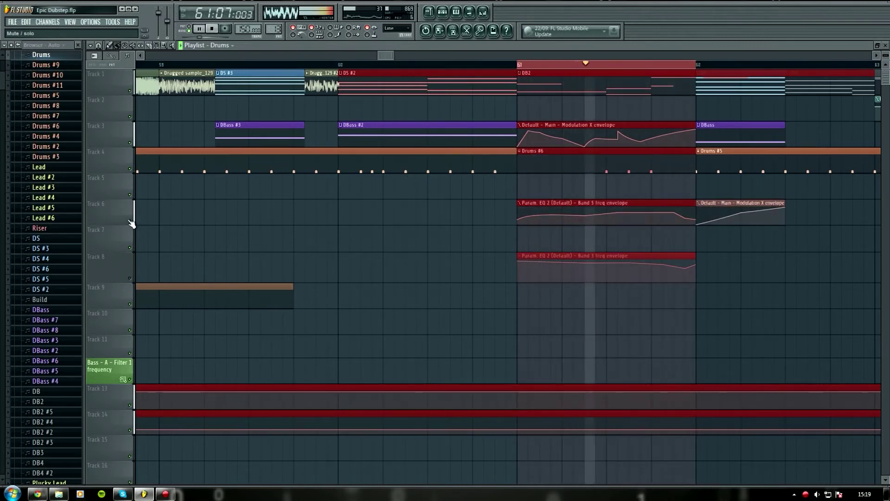
click(130, 279)
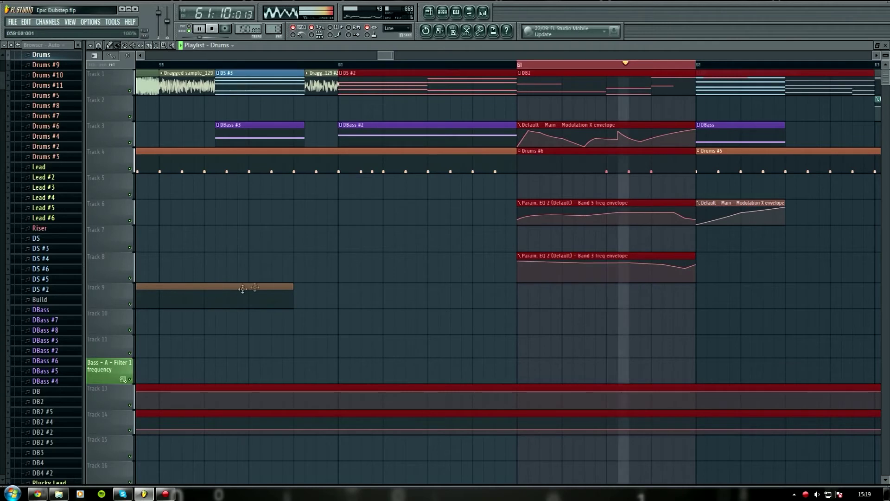
click(212, 28)
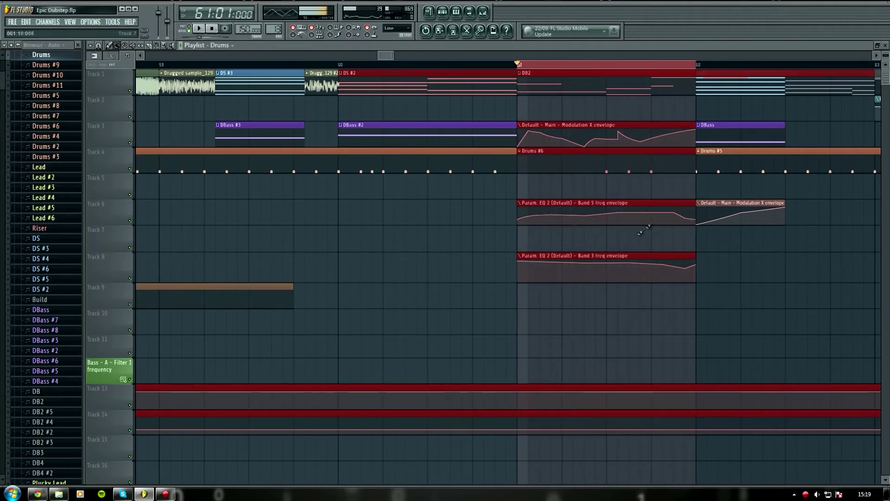
Clear the bar 61 selection, play the arrangement briefly, and select bars 62–63.
mouse_move(392, 59)
mouse_down()
mouse_move(404, 68)
mouse_move(394, 57)
mouse_up()
double_click(488, 68)
key(space)
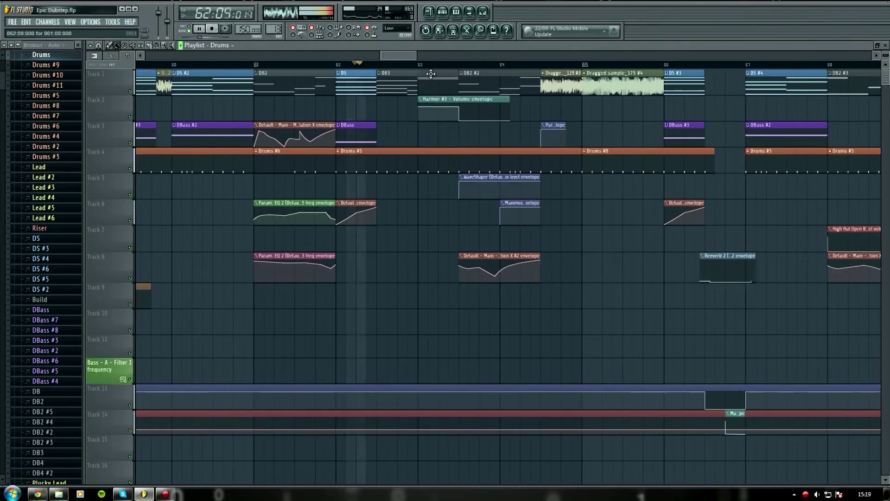
click(212, 28)
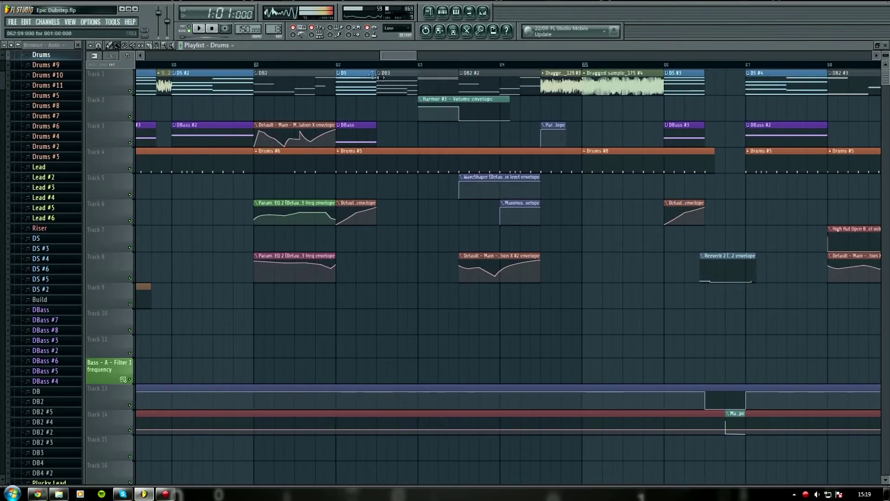
drag(381, 68, 458, 68)
Play the bars 62–63 section, then open Harmor #3 and audition it with a few notes.
click(448, 14)
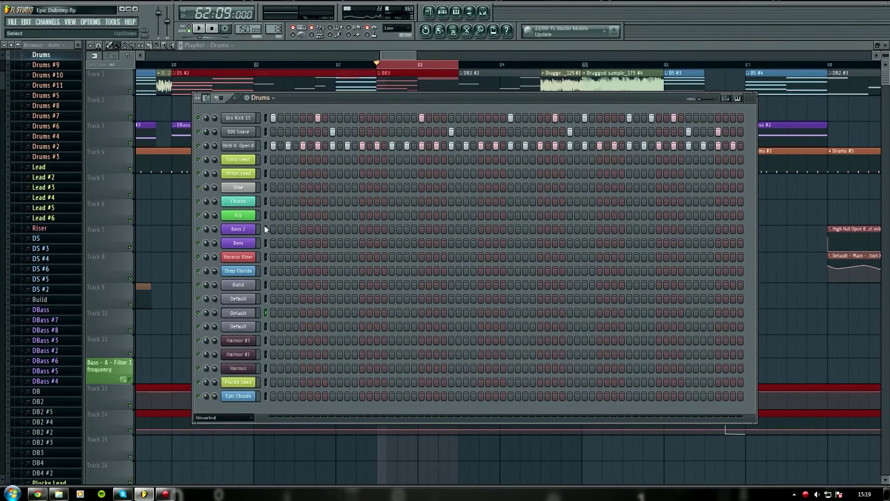
click(199, 29)
click(212, 29)
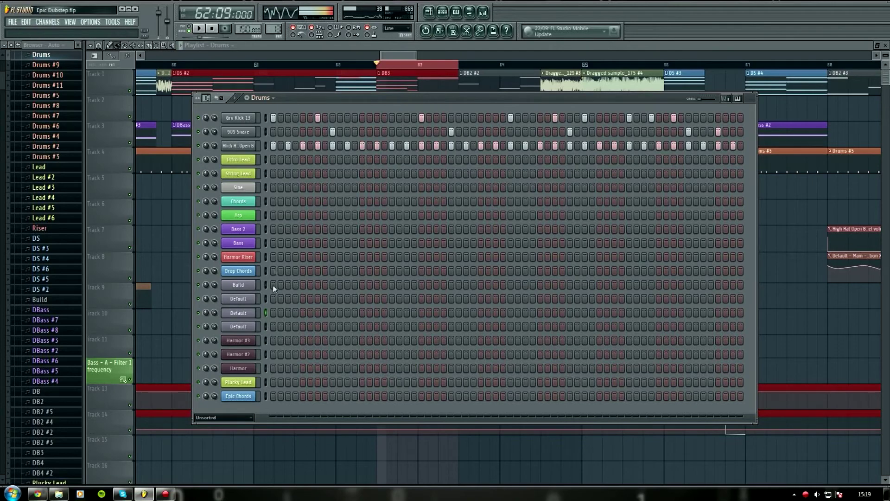
click(250, 340)
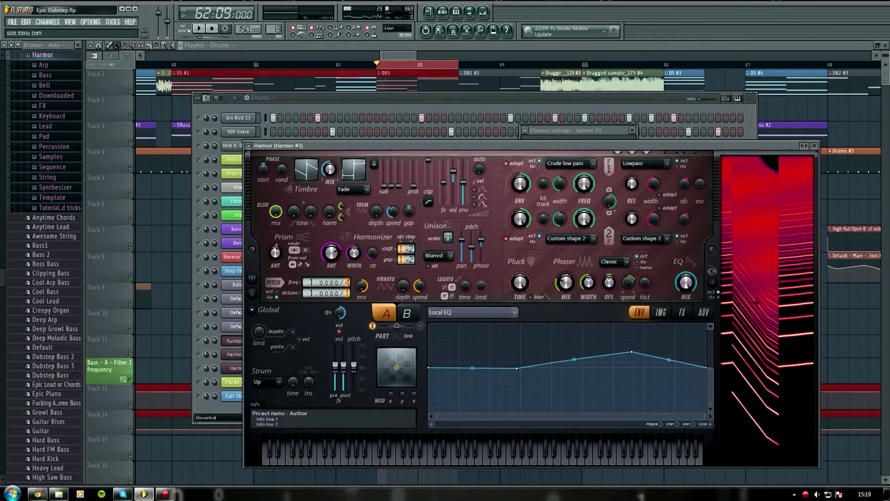
key(q)
key(3)
key(r)
key(3)
key(q)
key(z)
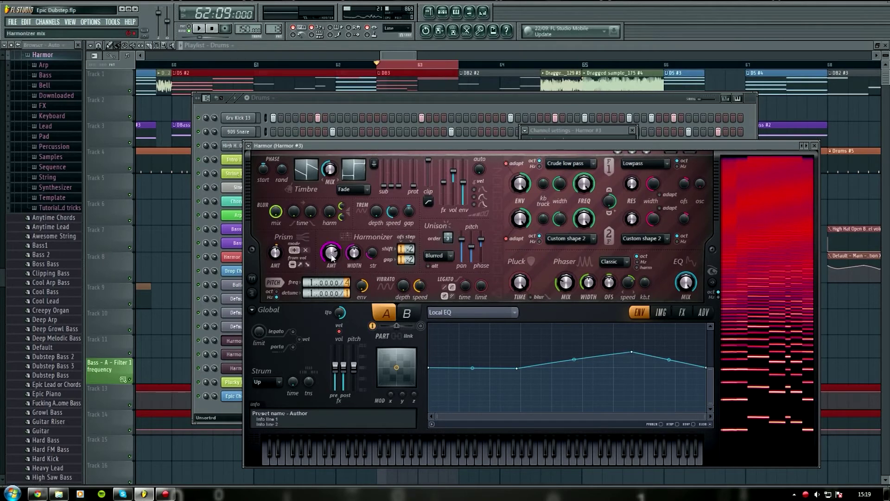
Replay Harmor notes and switch its envelope target from Local EQ to Unison pitch thickness.
key(x)
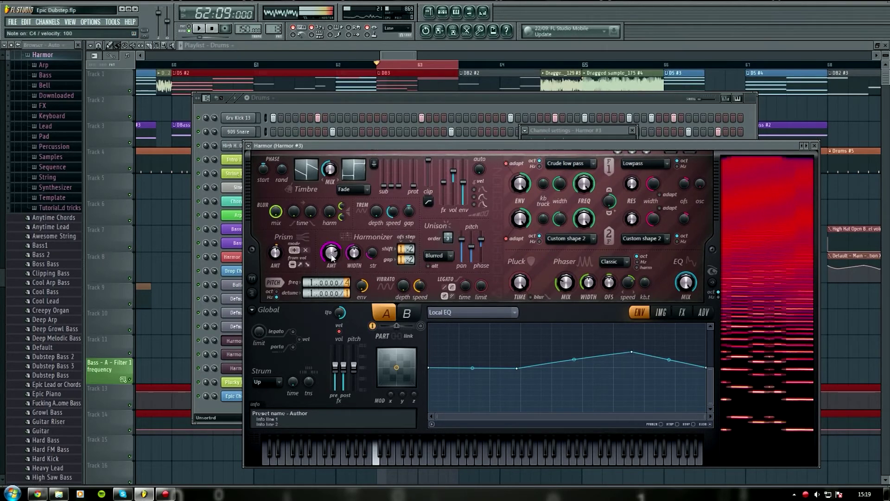
key(b)
key(v)
key(b)
key(v)
key(x)
key(b)
key(v)
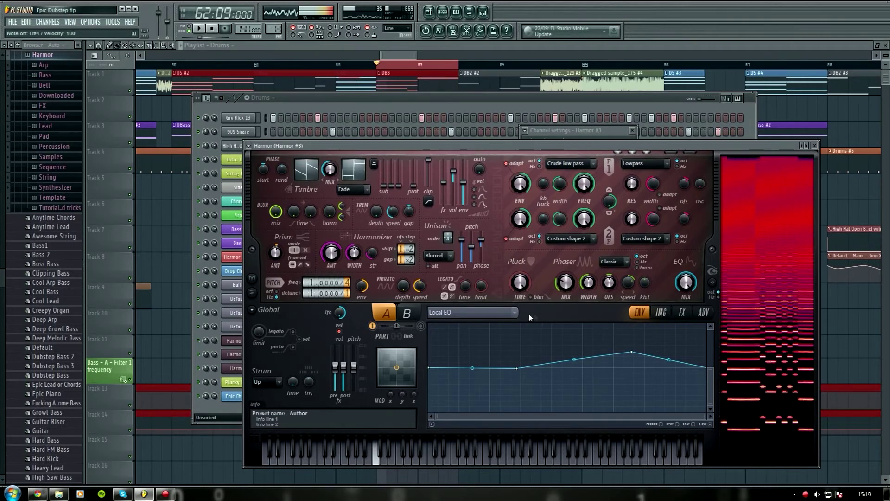
click(506, 309)
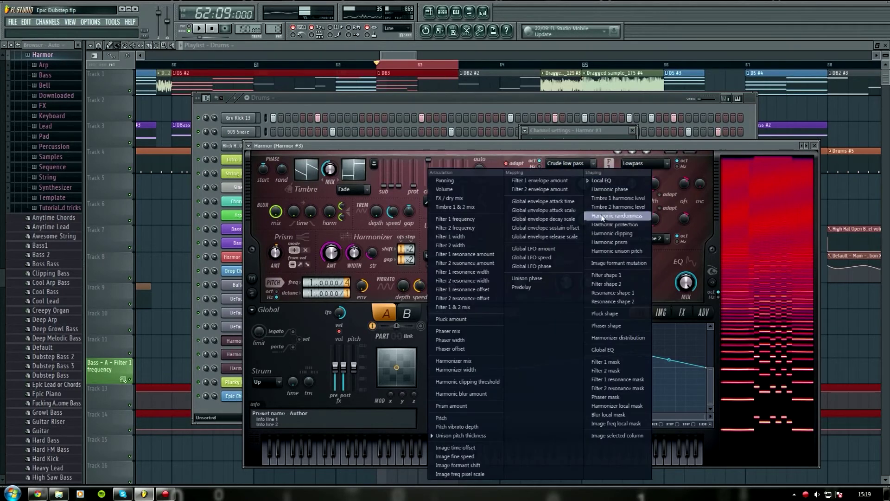
click(489, 436)
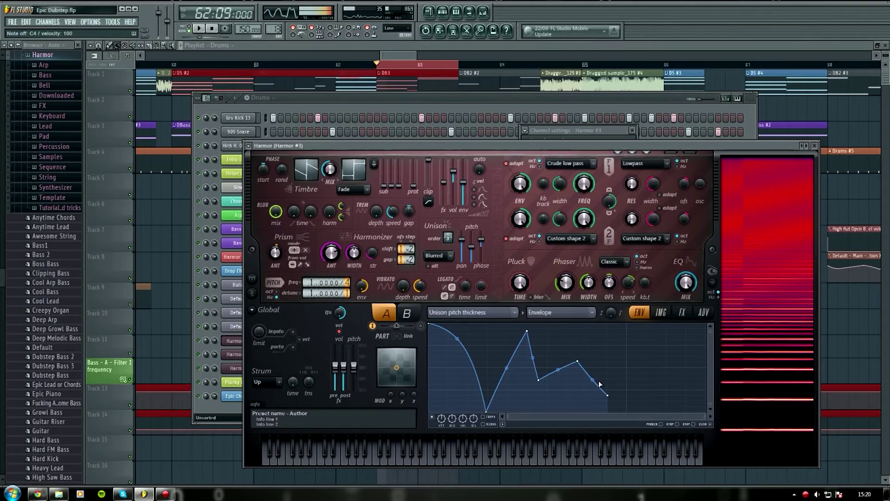
click(408, 53)
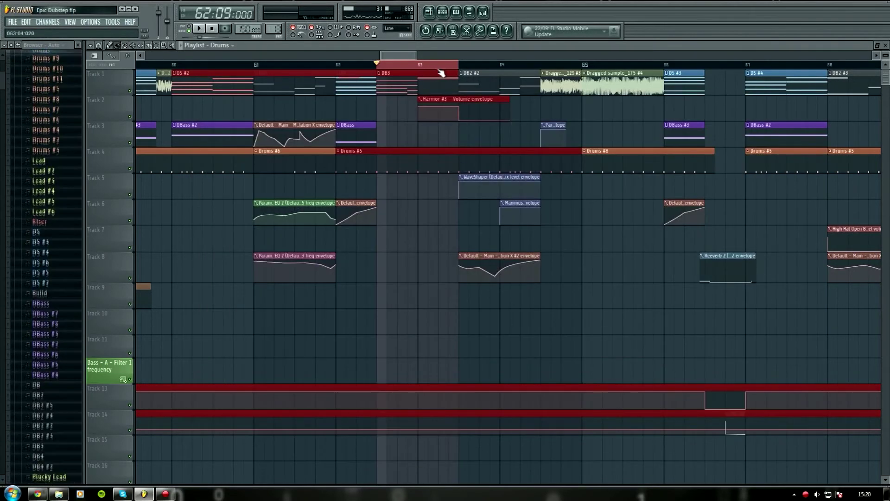
Open the DB3 pattern in a maximized piano roll and play its Harmor #3 chord notes.
click(456, 69)
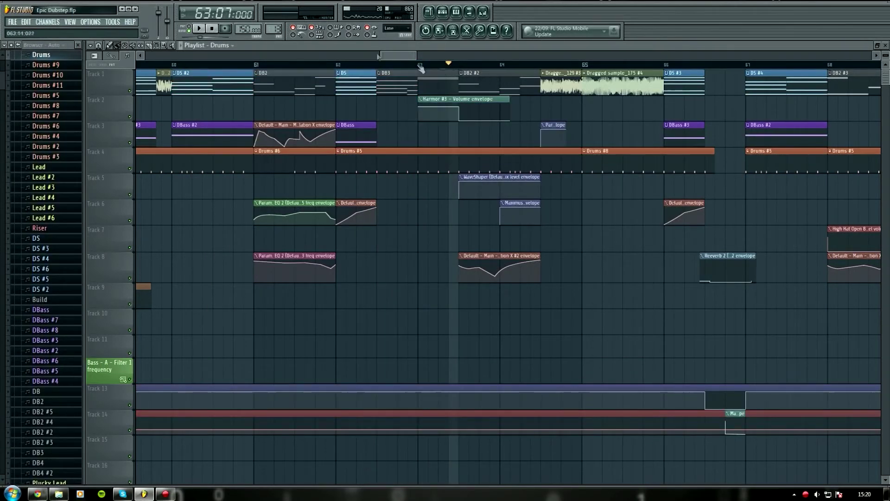
double_click(384, 68)
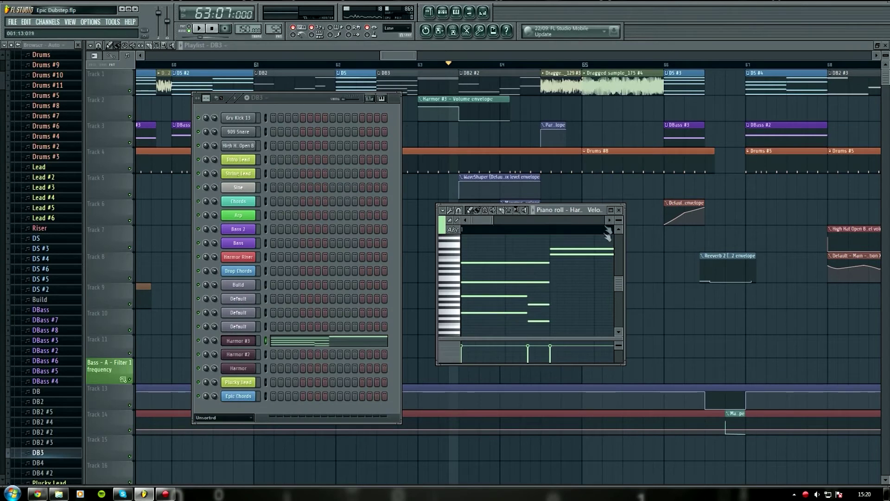
click(611, 209)
scroll(497, 69, down, 2)
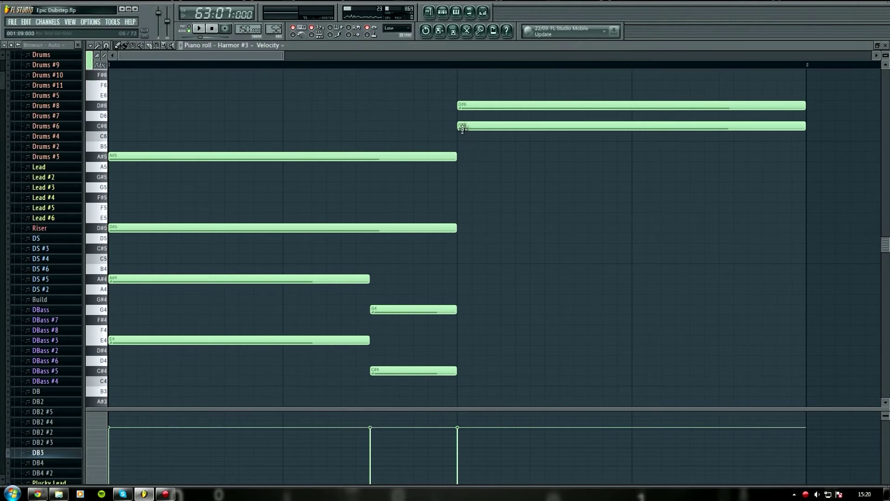
click(200, 30)
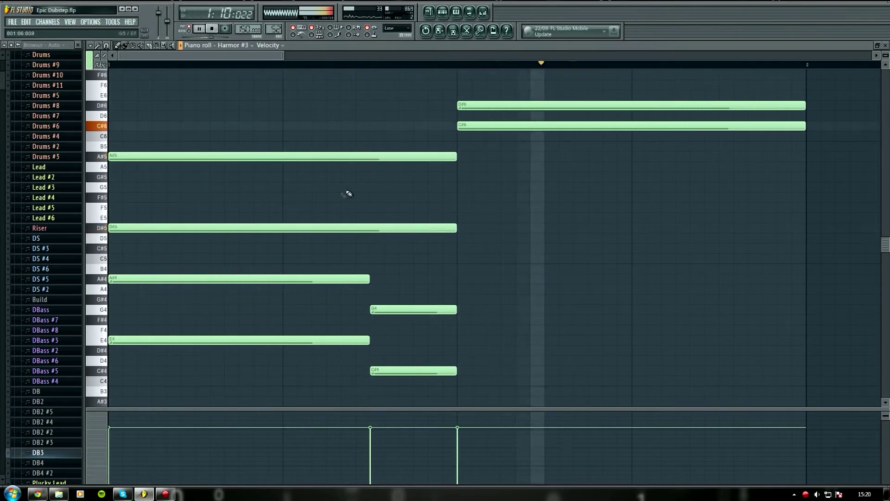
click(213, 29)
Return to the Playlist and play the arrangement from around bar 64.
key(F5)
click(199, 29)
click(528, 64)
drag(400, 58, 417, 57)
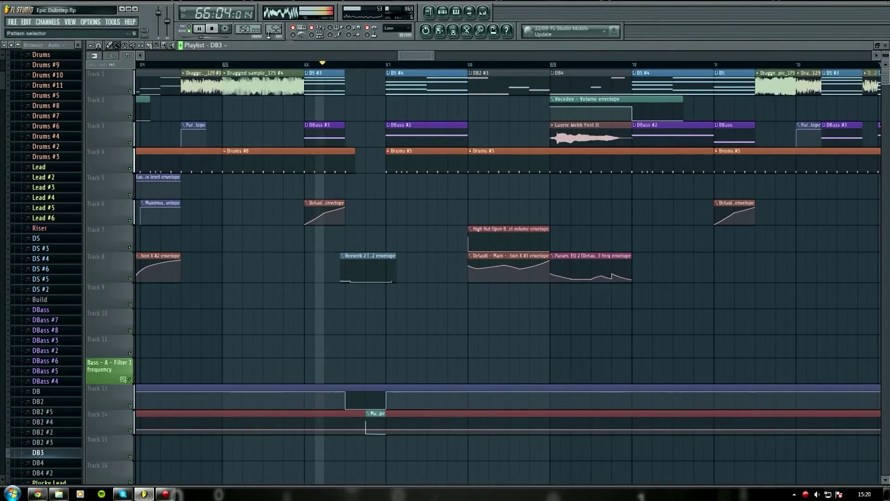
Select bar 68 on the playlist ruler and audition it.
drag(424, 56, 433, 56)
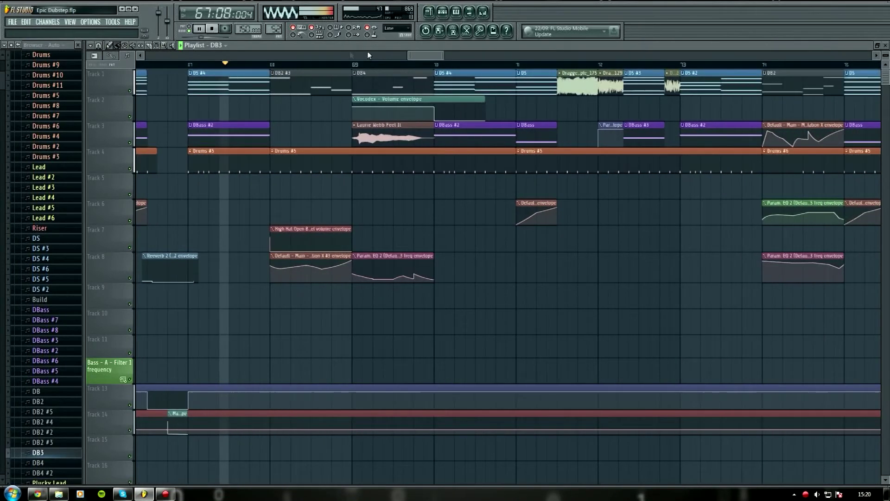
click(212, 29)
drag(272, 67, 347, 73)
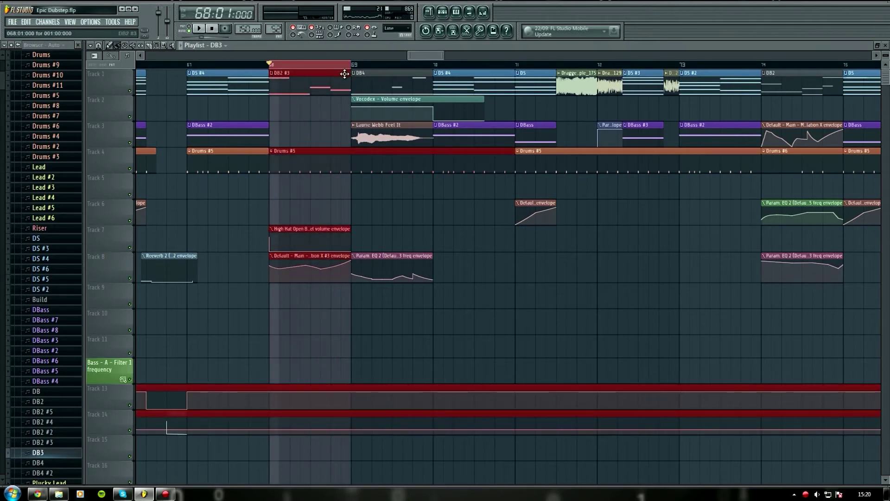
scroll(350, 66, up, 3)
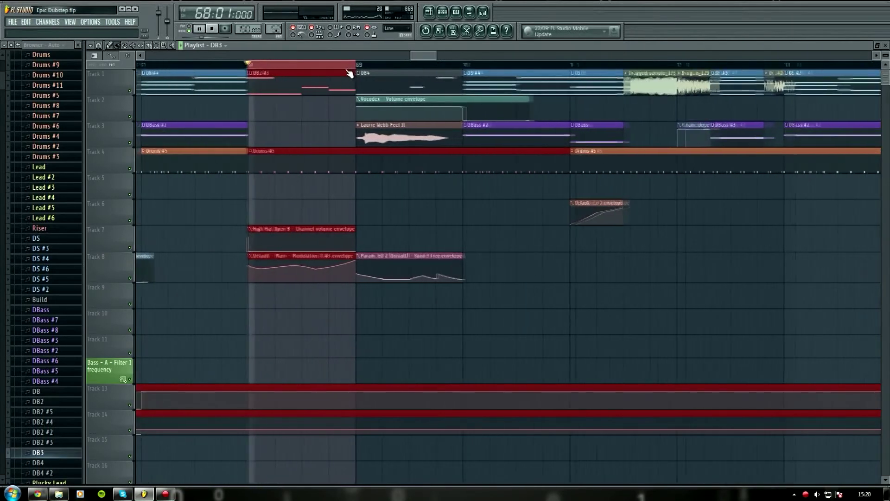
key(space)
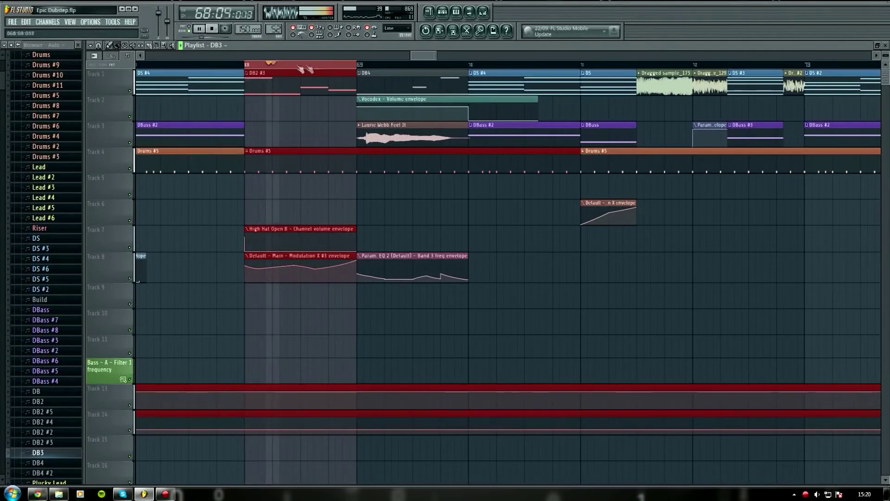
click(213, 29)
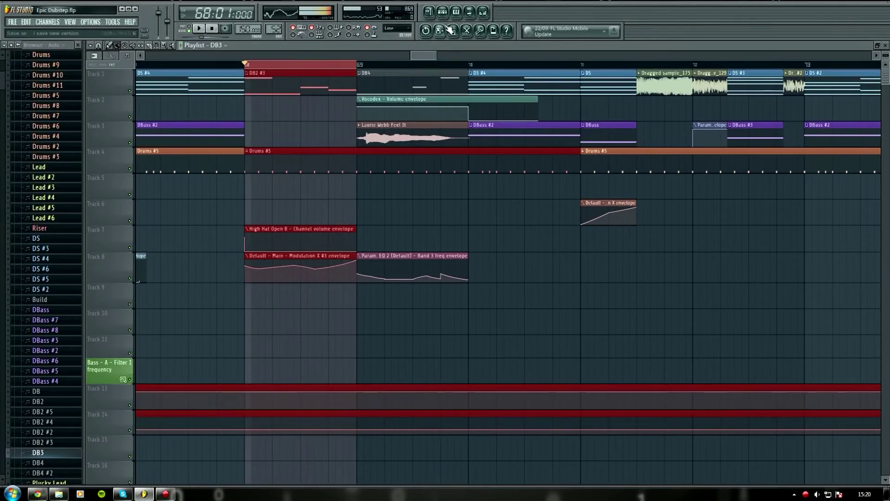
click(442, 12)
key(space)
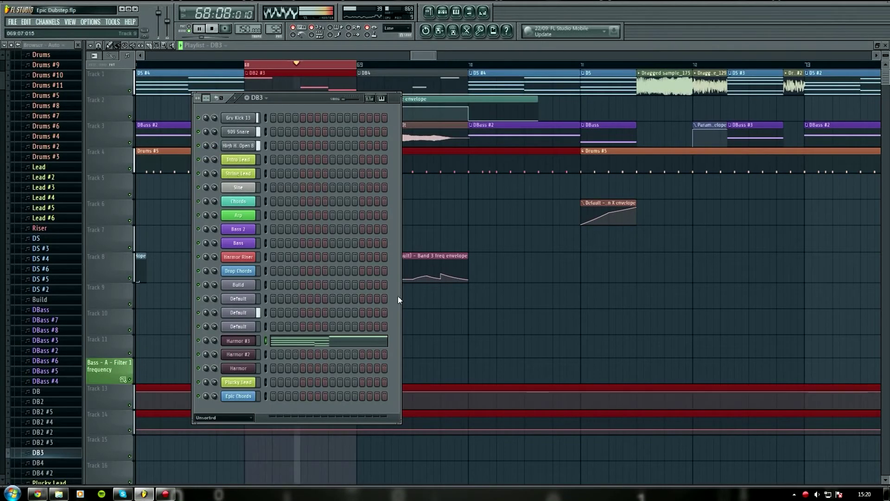
key(space)
click(420, 58)
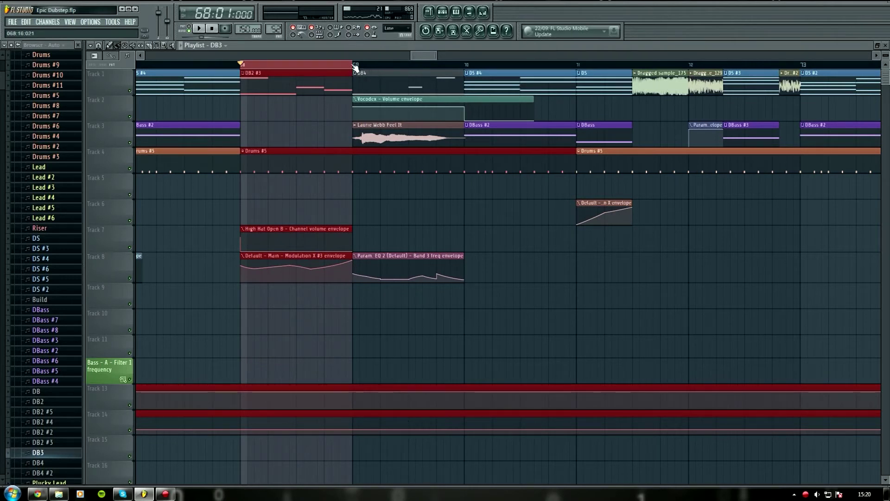
Move the time selection to bar 69, audition it, and delete the stray DB3 clip.
drag(354, 66, 471, 75)
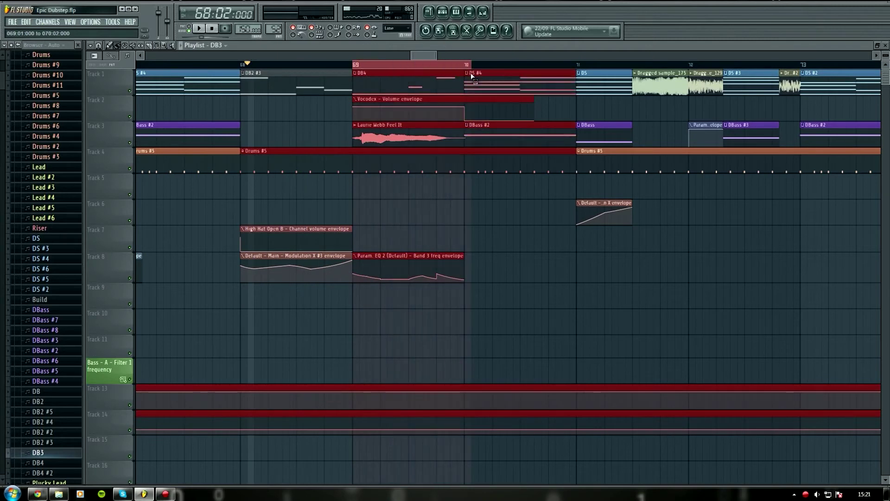
scroll(491, 67, down, 3)
scroll(496, 67, up, 4)
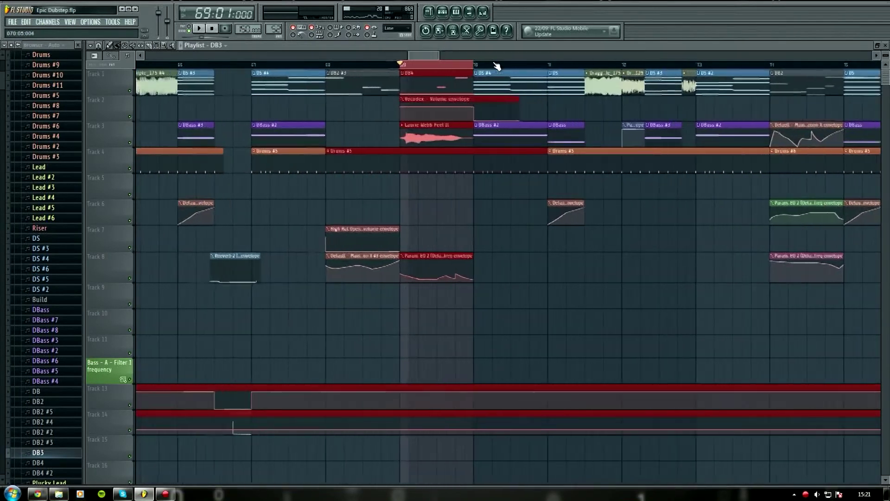
scroll(496, 67, up, 5)
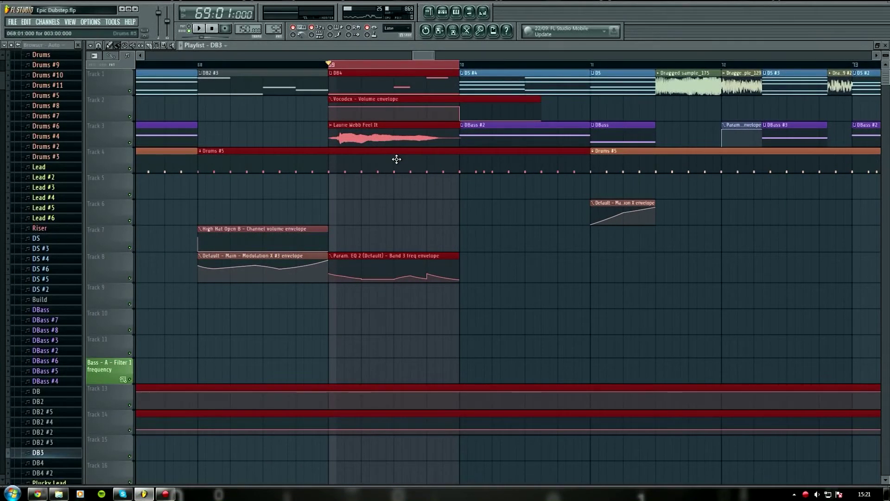
key(space)
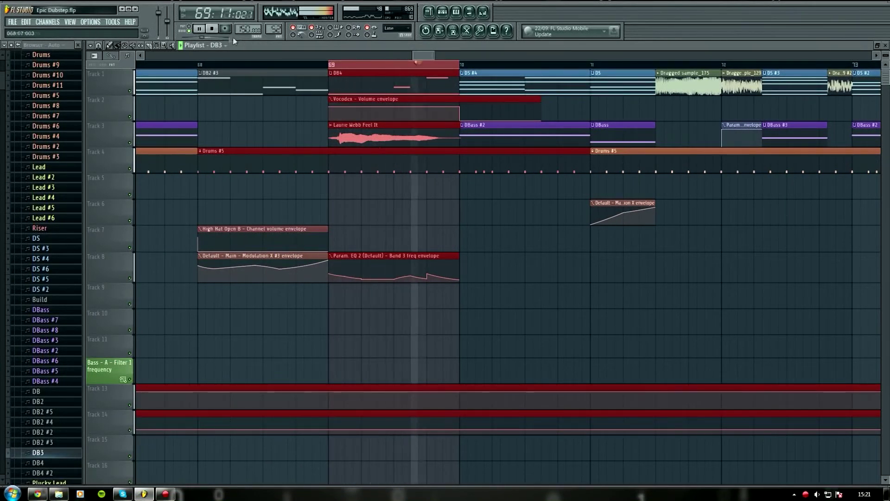
click(212, 29)
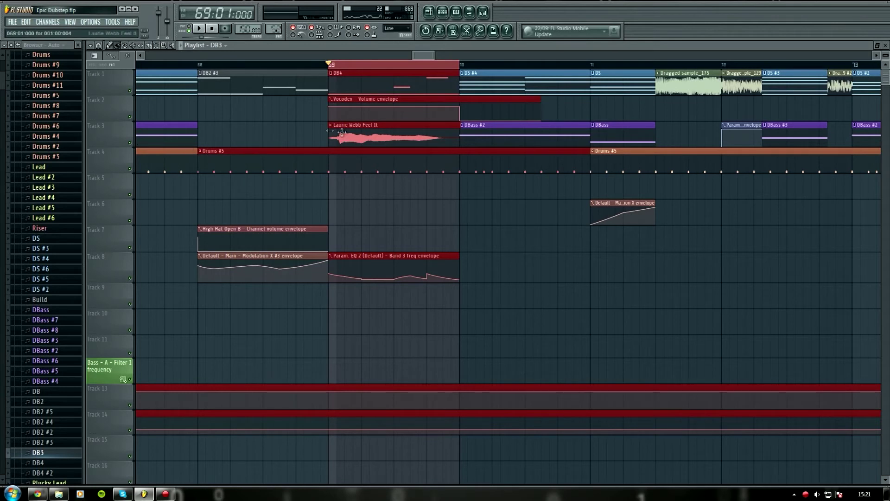
click(388, 195)
right_click(404, 181)
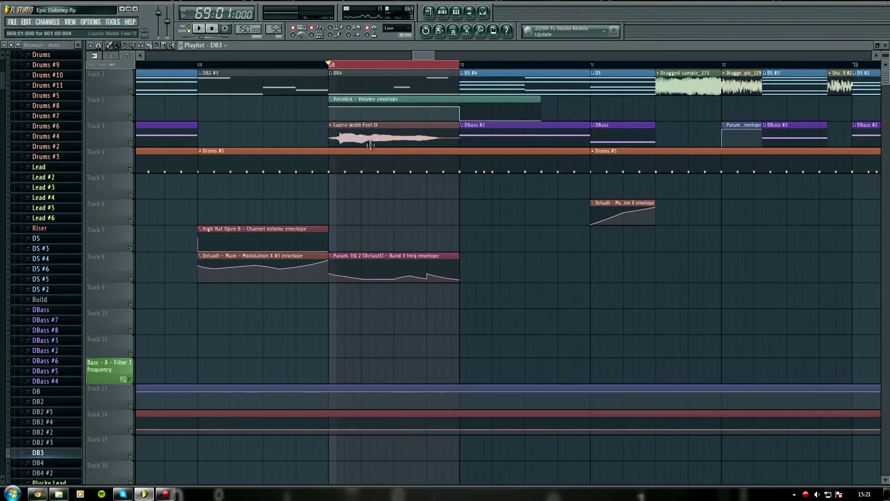
Audition bar 69 with Track 1 muted, unmute it, and place the DB3 channel rack beside the clips.
click(130, 91)
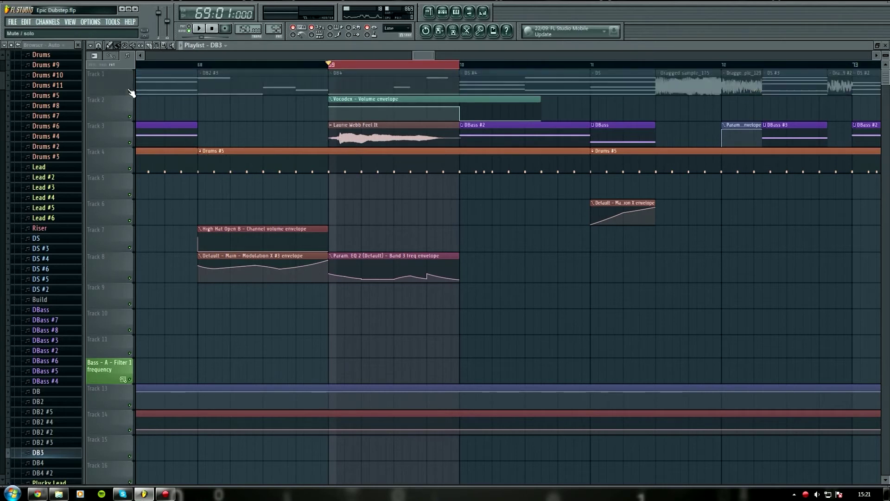
key(space)
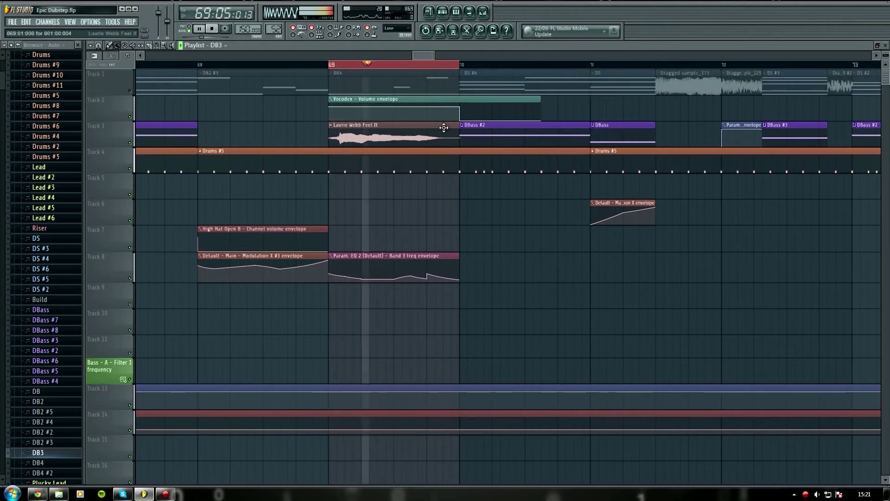
key(space)
click(129, 91)
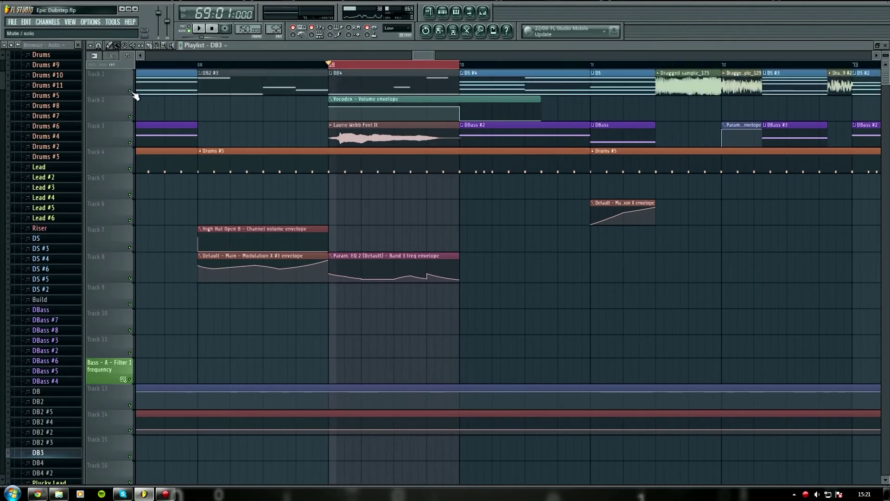
click(443, 12)
drag(313, 99, 530, 115)
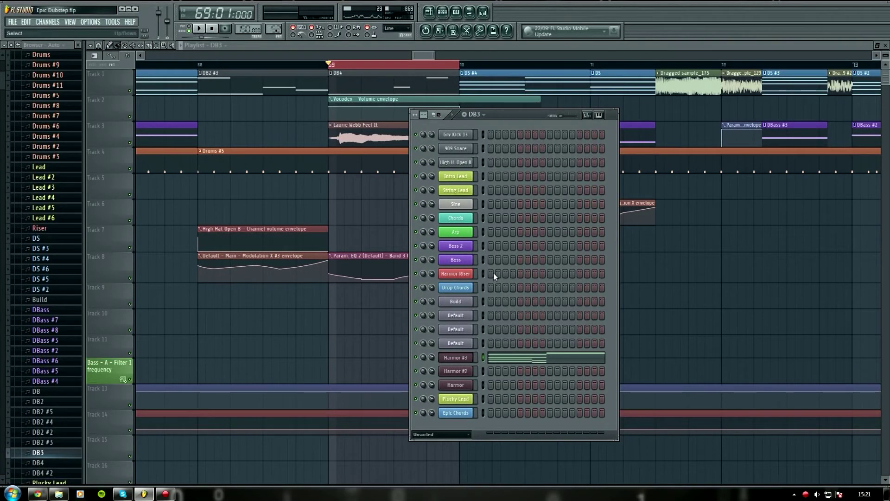
Open the vocal sample's channel settings and preview its waveform.
click(464, 435)
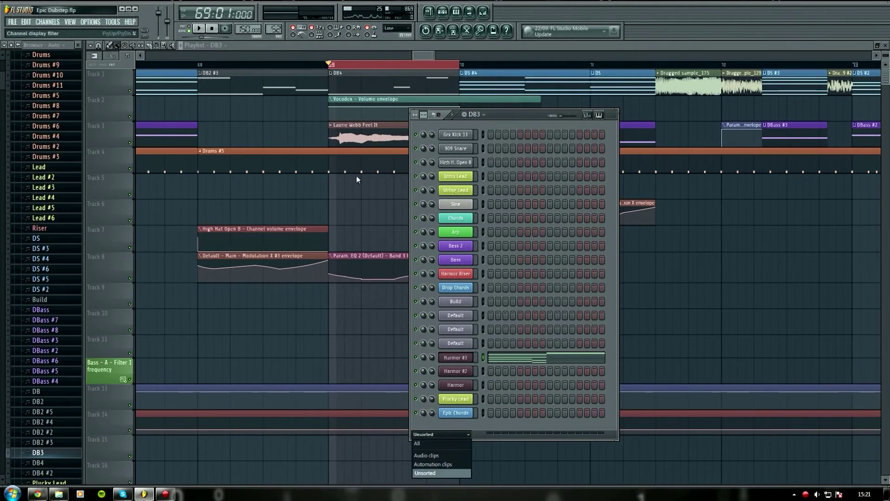
double_click(355, 125)
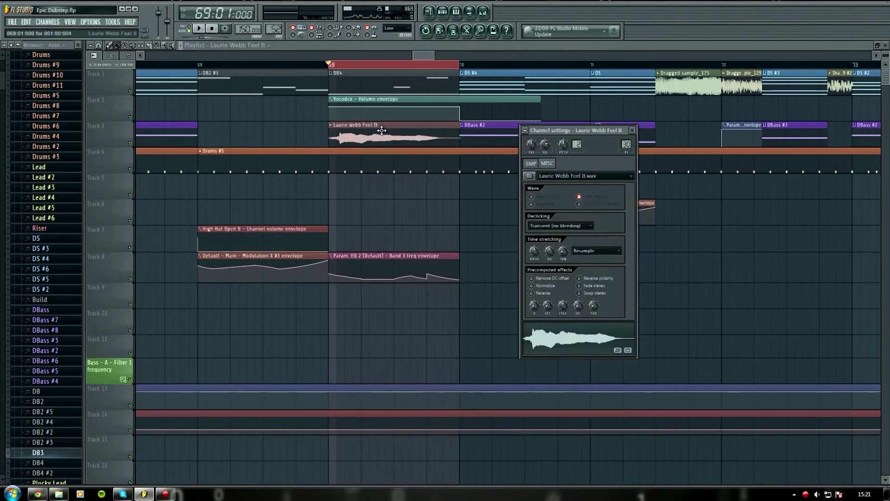
click(581, 348)
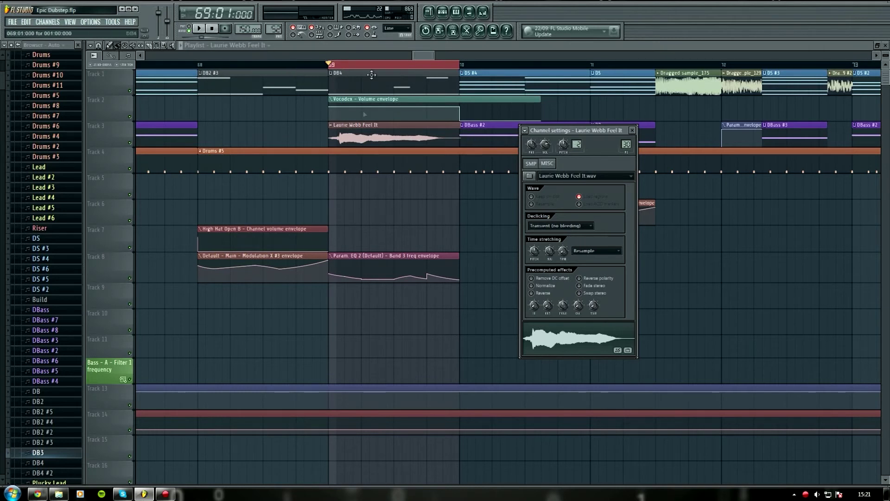
click(585, 346)
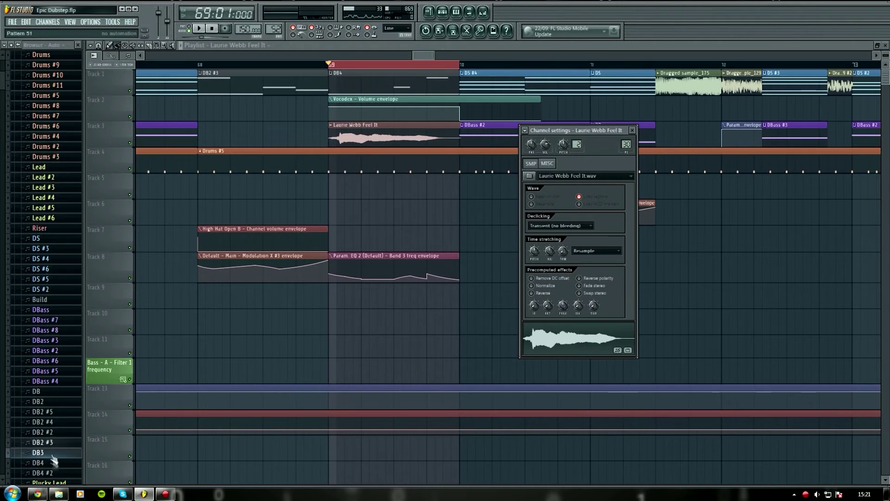
Collapse the Current project, Plugin presets, Mixer presets and Legacy browser folders, then expand the Vocals pack.
scroll(54, 460, up, 5)
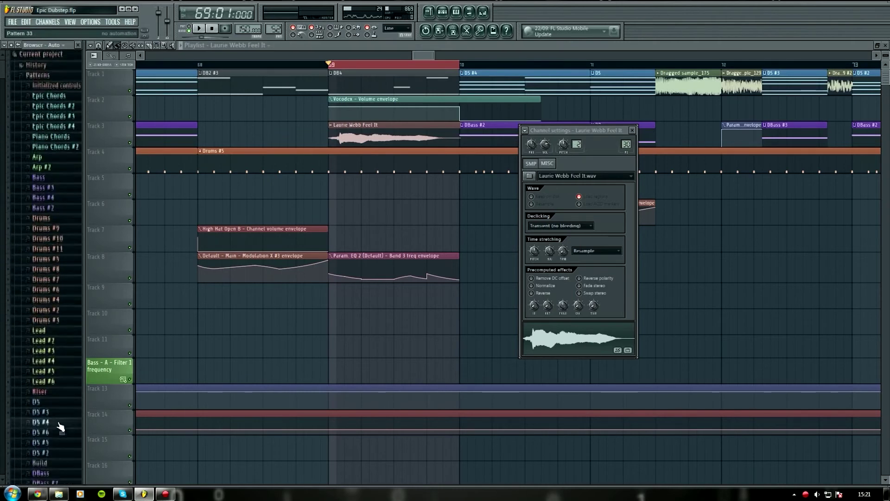
click(56, 55)
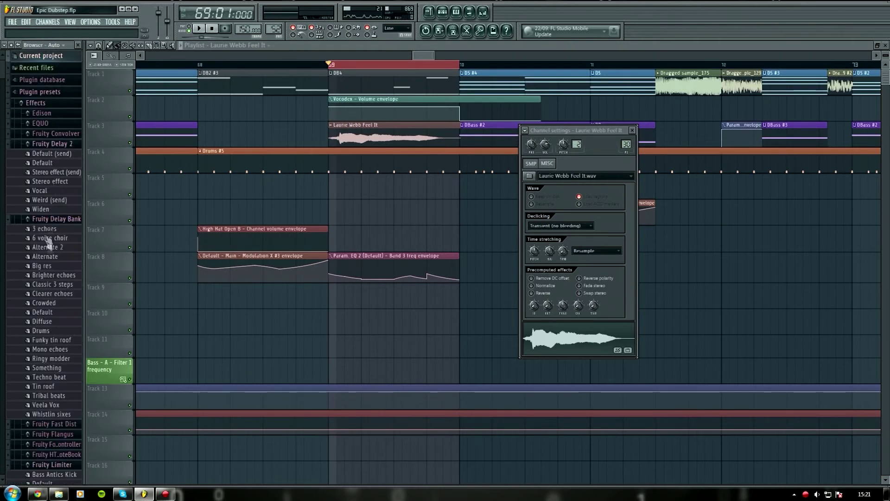
click(40, 92)
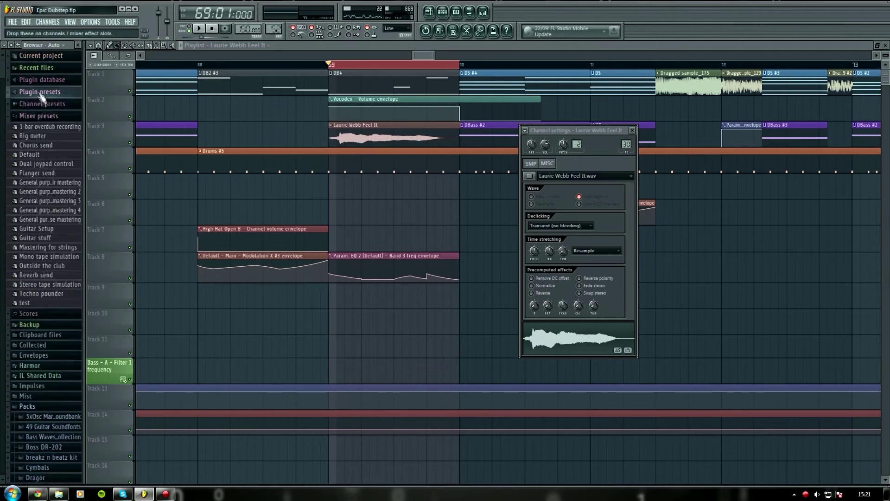
click(56, 116)
scroll(60, 259, down, 5)
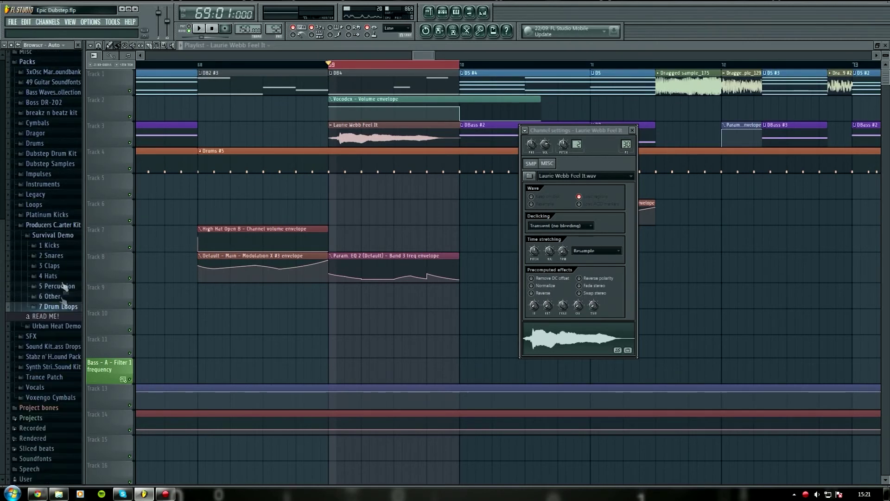
click(52, 224)
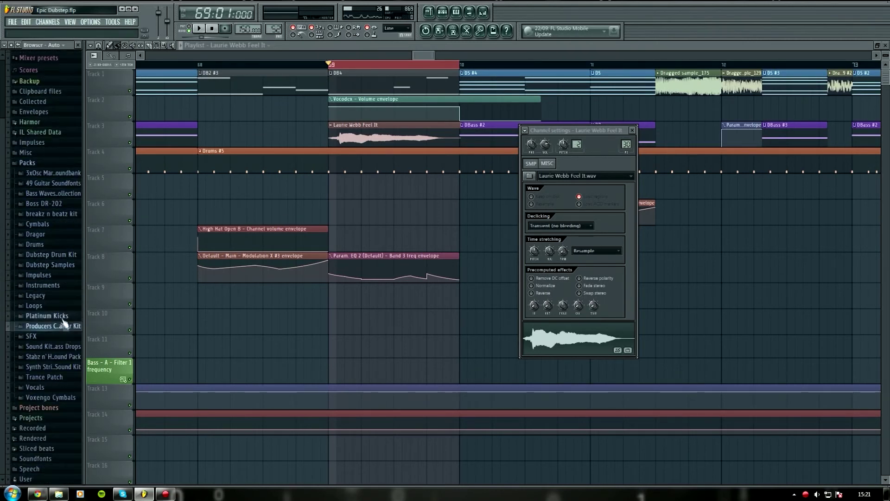
click(59, 297)
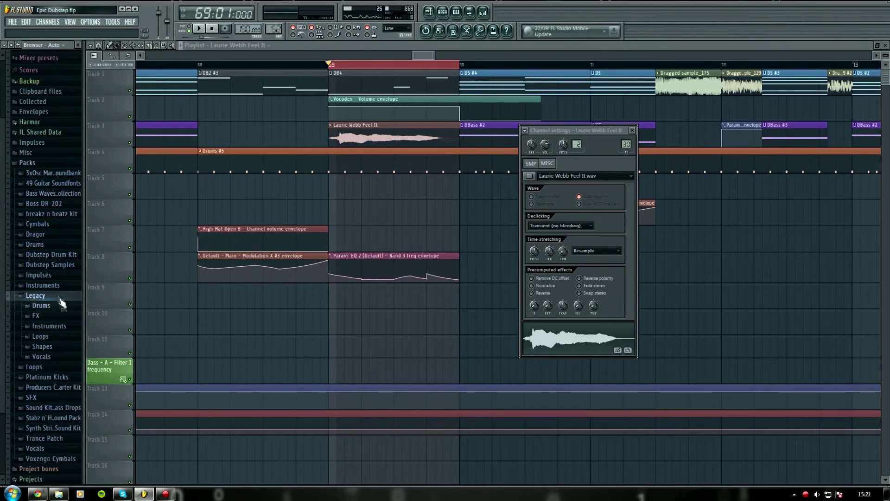
click(52, 356)
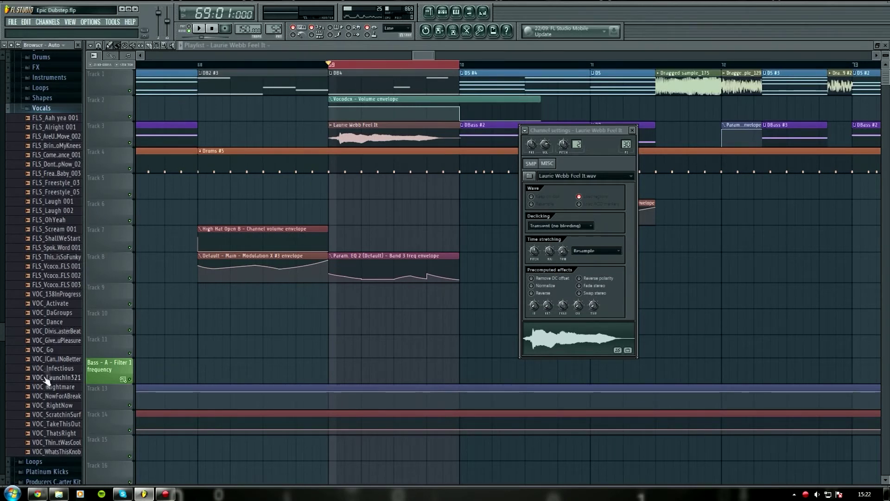
click(55, 109)
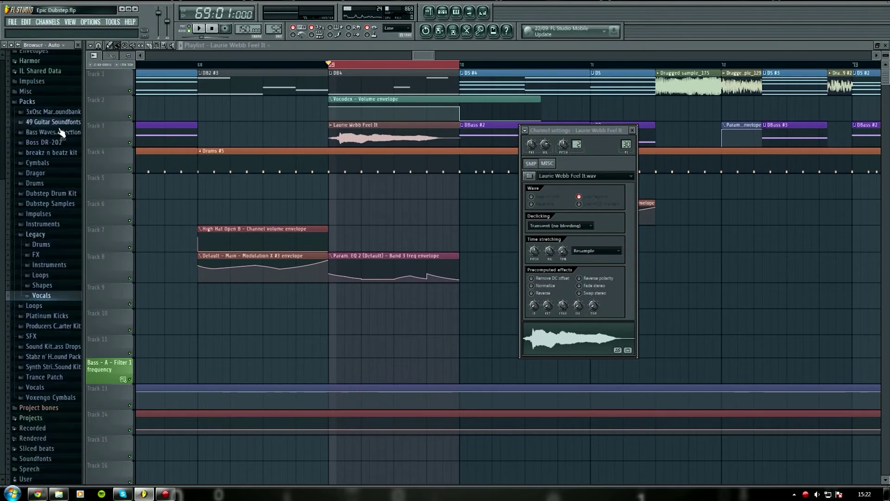
click(52, 236)
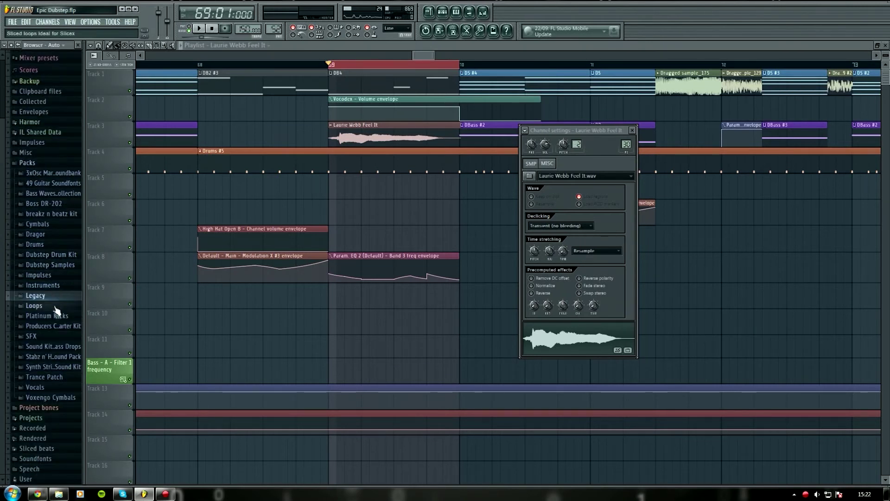
click(50, 386)
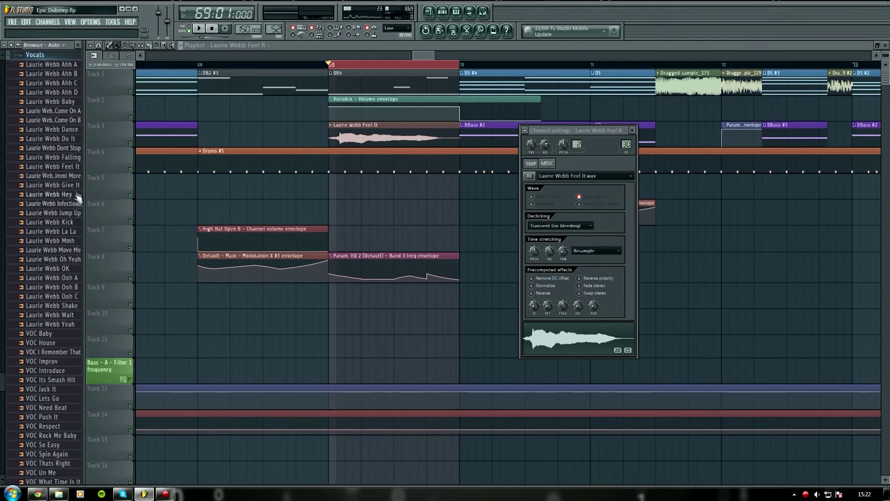
Preview the Feel It vocal sample several times, then close its channel settings.
click(78, 168)
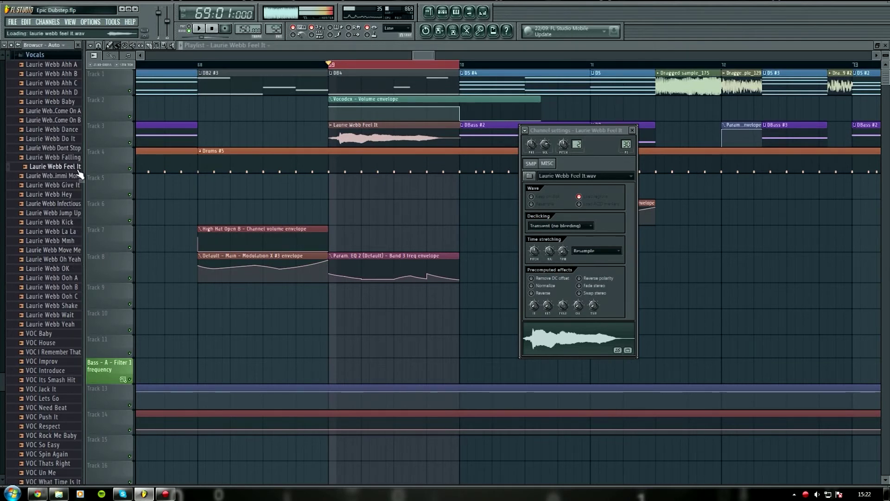
click(78, 171)
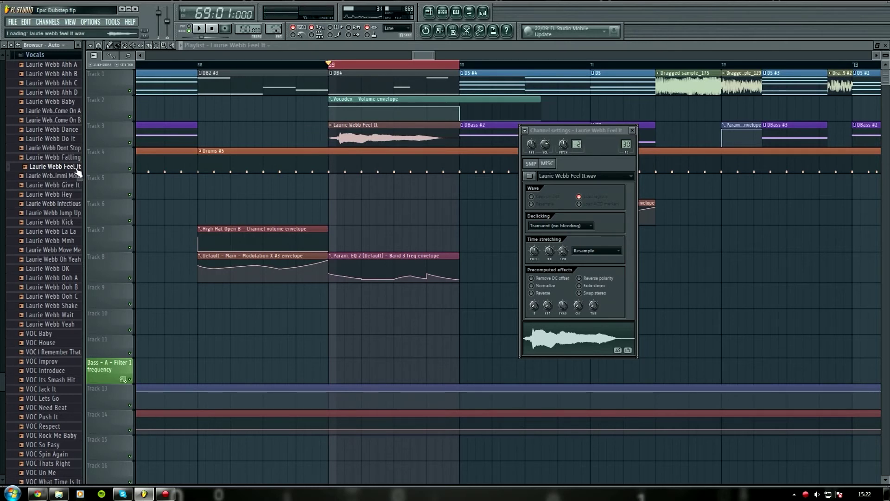
click(78, 171)
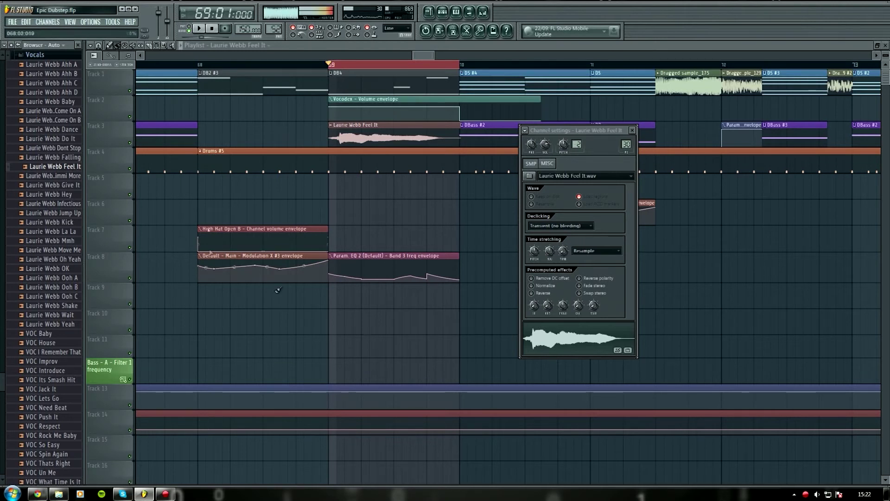
click(574, 342)
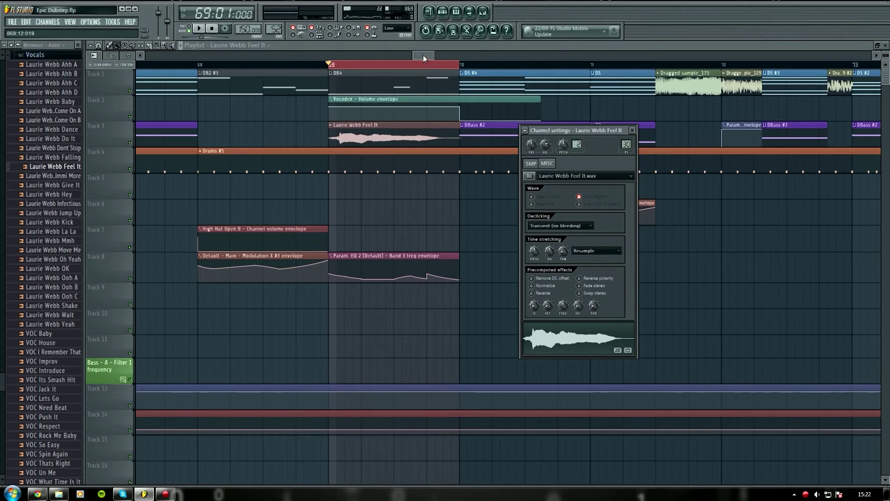
click(632, 130)
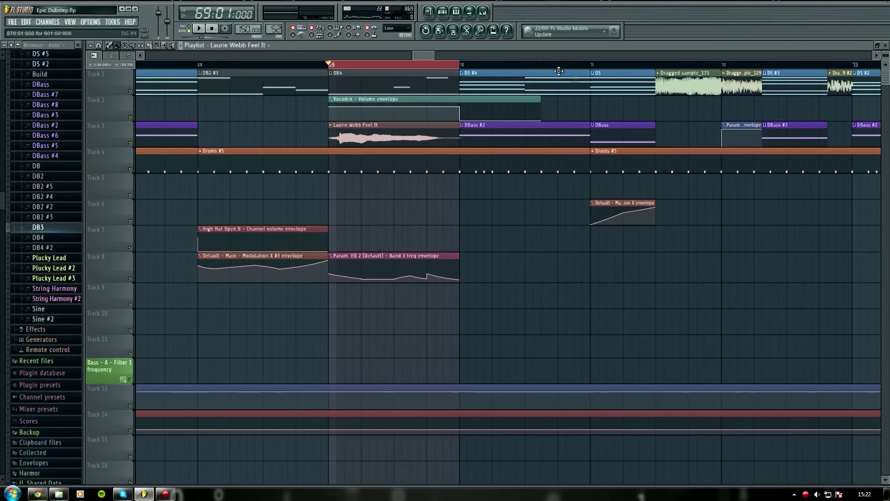
Open the mixer and compare the vocal and Vocodex inserts around insert 31.
click(489, 13)
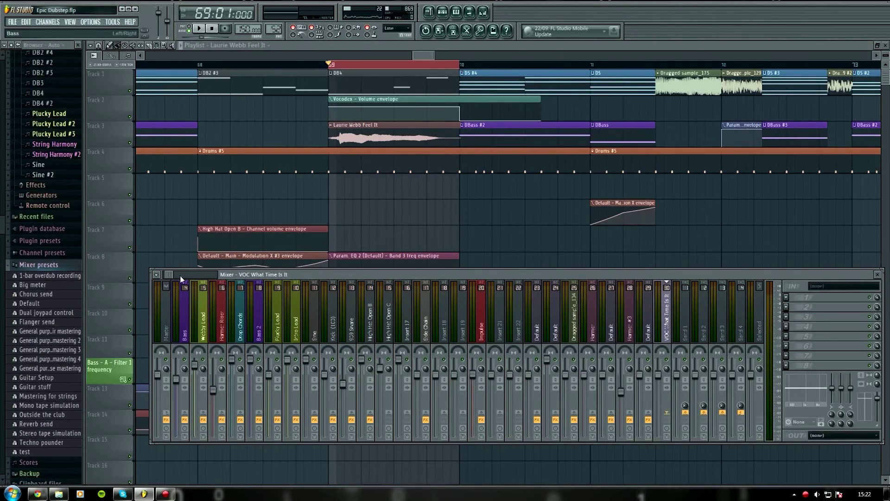
drag(170, 275, 176, 275)
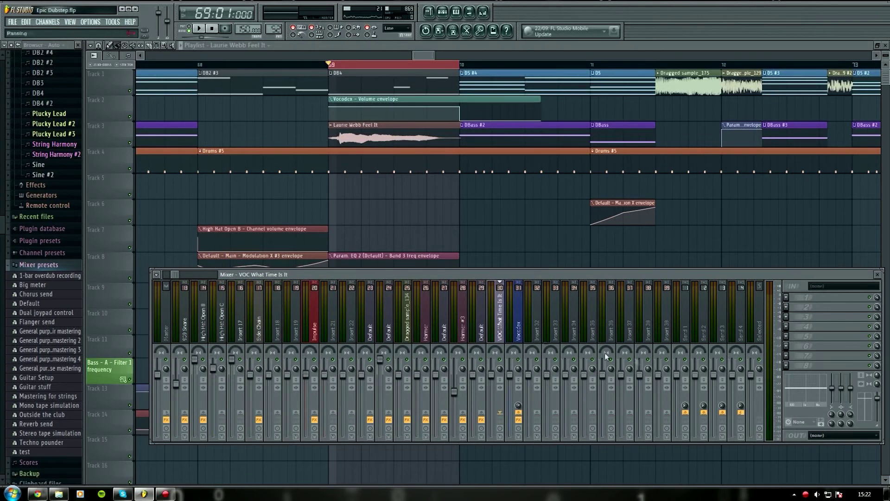
click(518, 325)
click(480, 326)
click(495, 326)
click(513, 327)
click(493, 328)
click(512, 330)
click(484, 330)
click(511, 330)
click(500, 329)
click(483, 330)
click(515, 328)
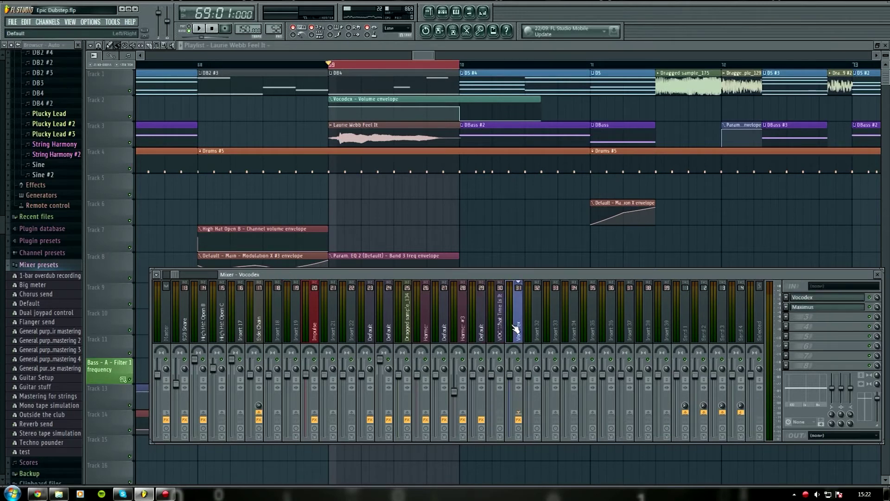
Audition the section, muting the VOC What Time Is It insert to hear the difference.
key(space)
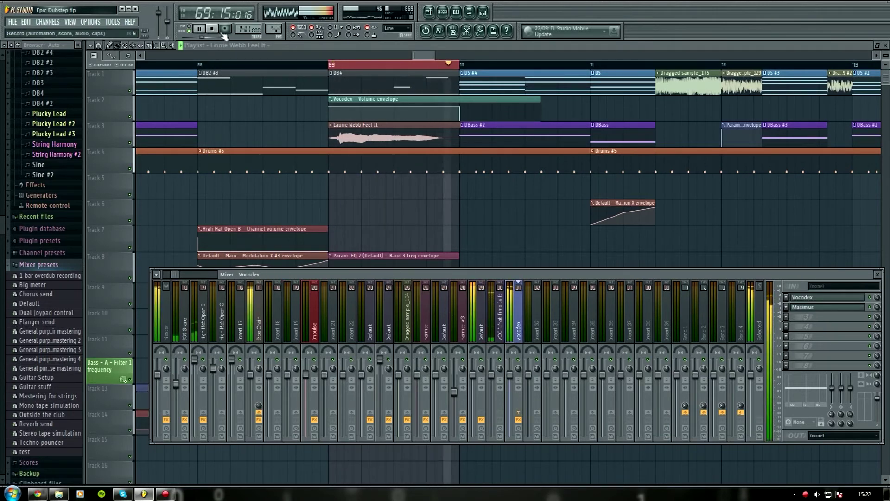
key(space)
click(481, 320)
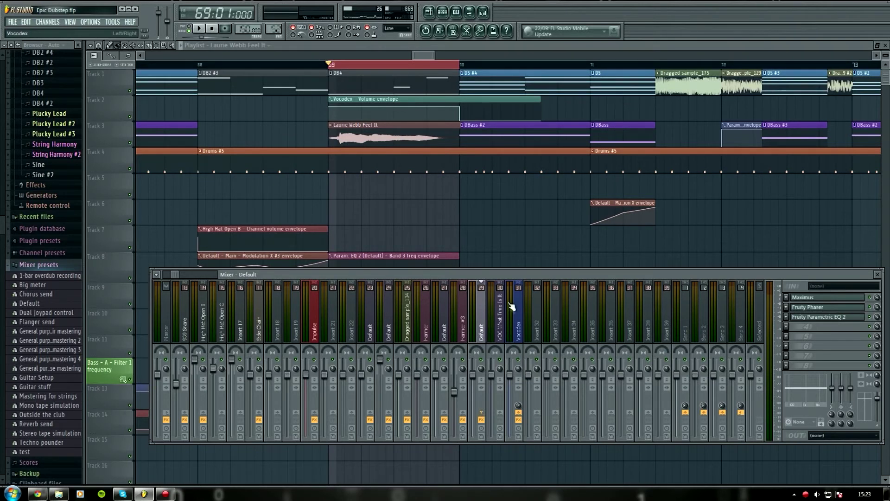
click(501, 328)
click(500, 359)
click(485, 332)
key(space)
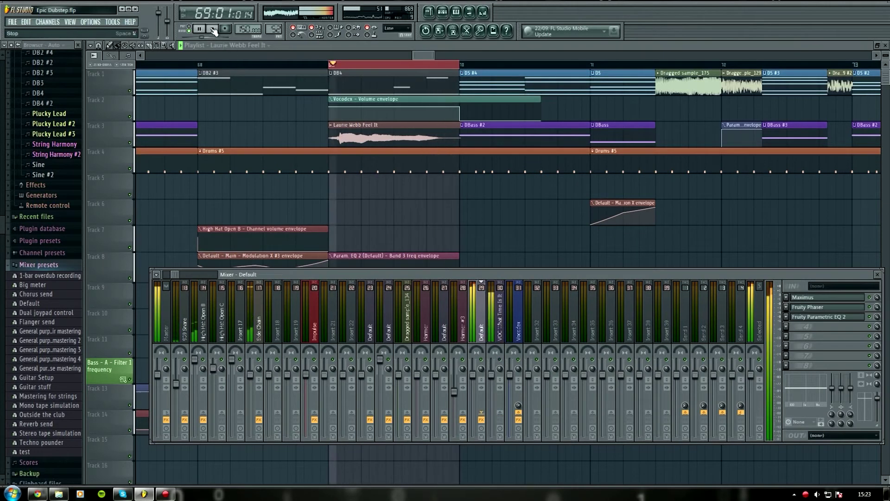
key(space)
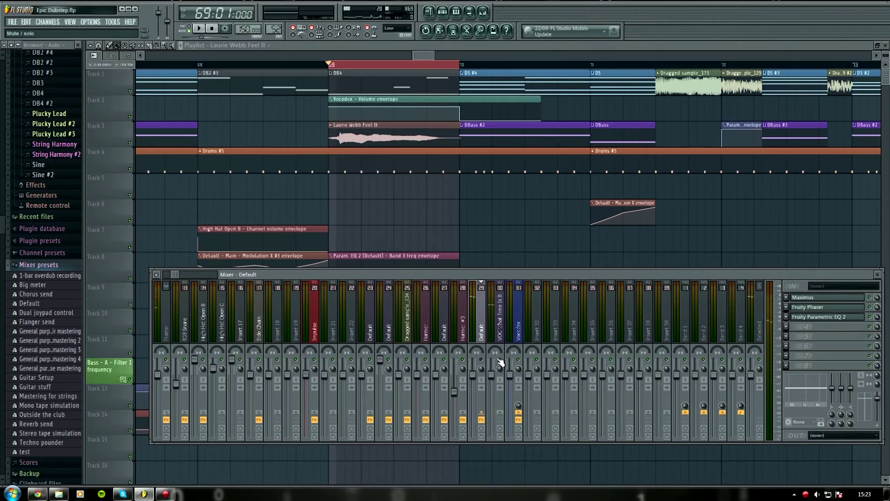
key(space)
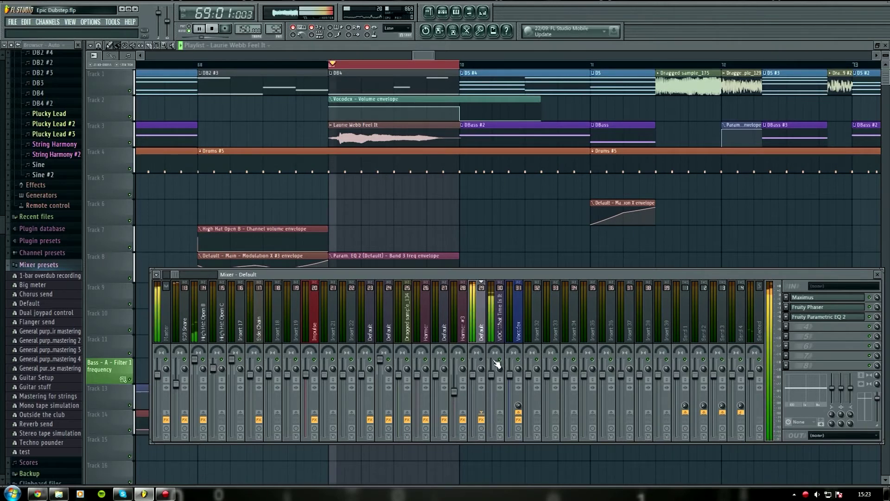
click(214, 27)
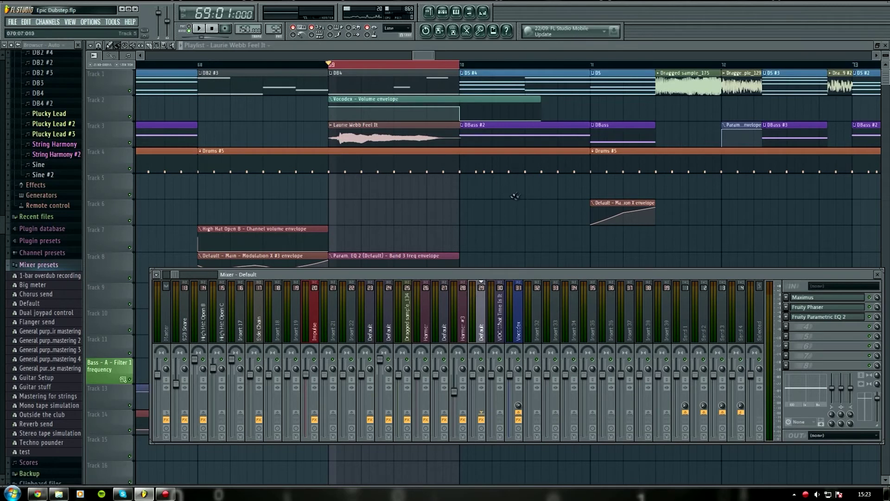
Open the Vocodex plugin on insert 31 and centre its window.
click(523, 333)
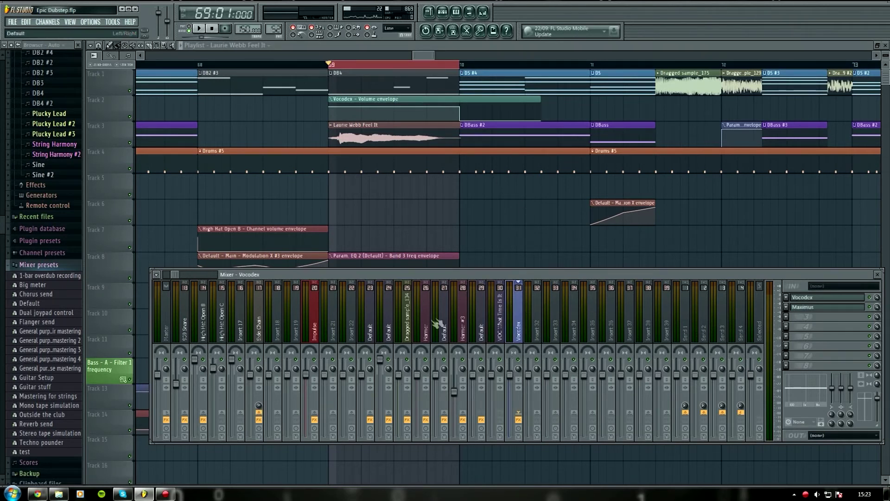
click(835, 301)
drag(228, 135, 540, 158)
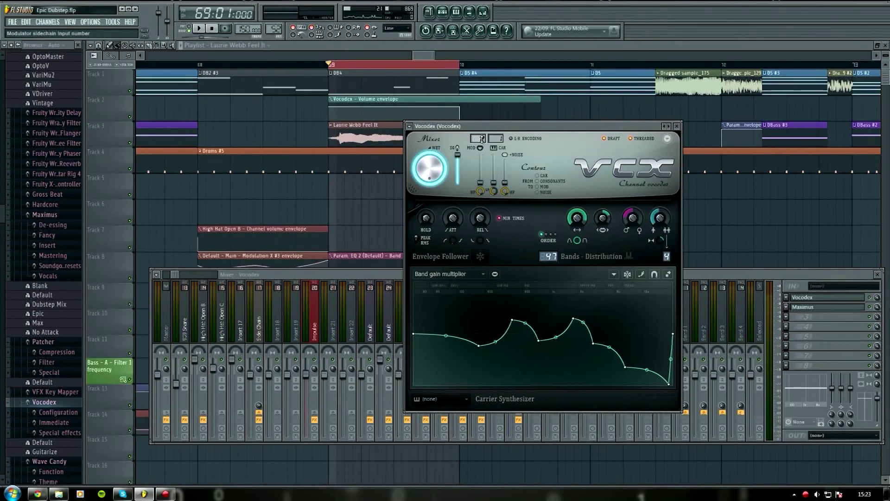
Set Vocodex's modulator to VOC What Time Is It and lower Mod HP to about 43 Hz while listening.
click(481, 139)
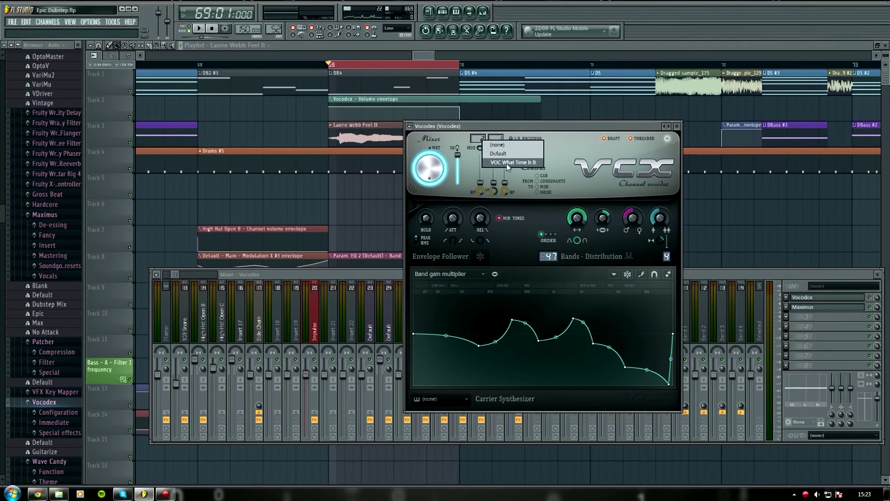
click(507, 163)
click(499, 139)
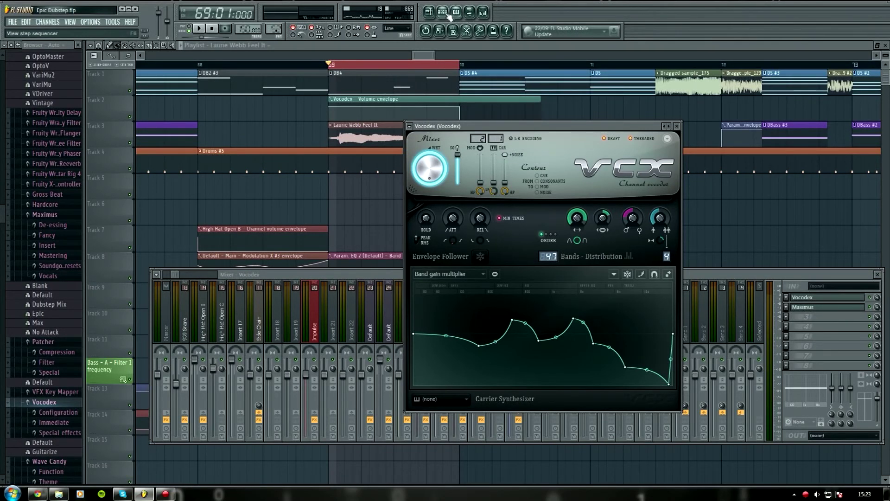
key(space)
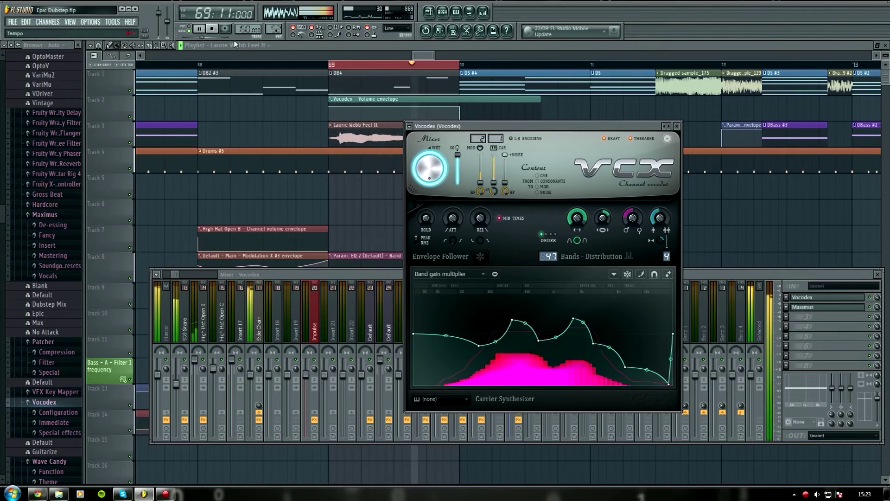
key(space)
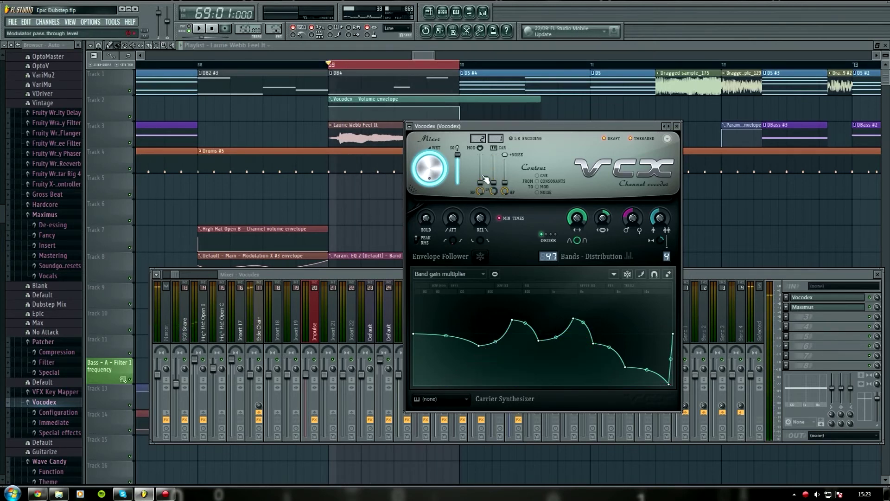
key(space)
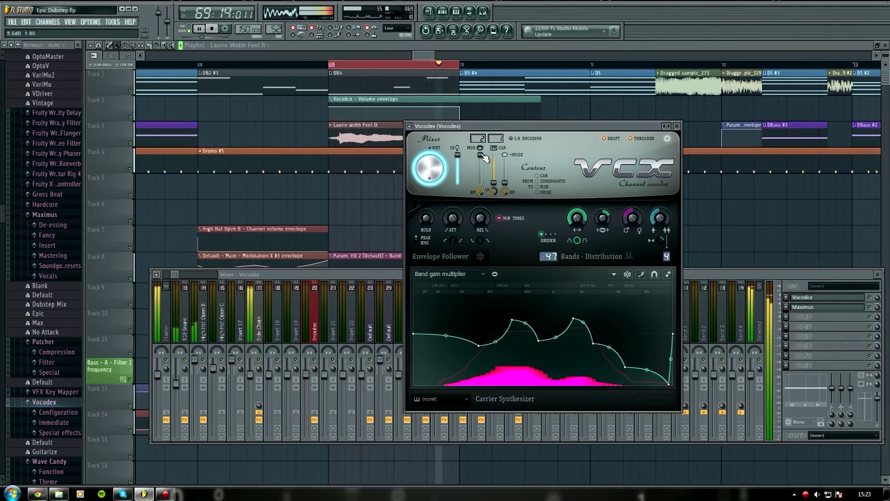
drag(480, 192, 481, 218)
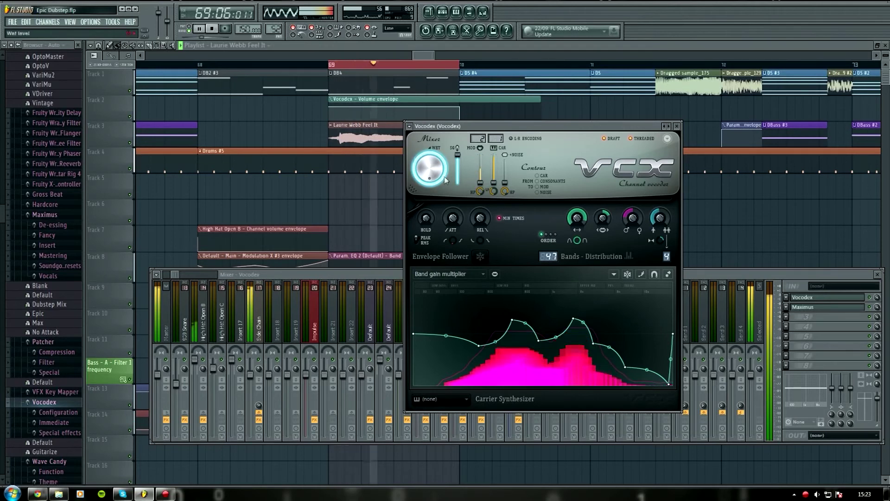
click(212, 31)
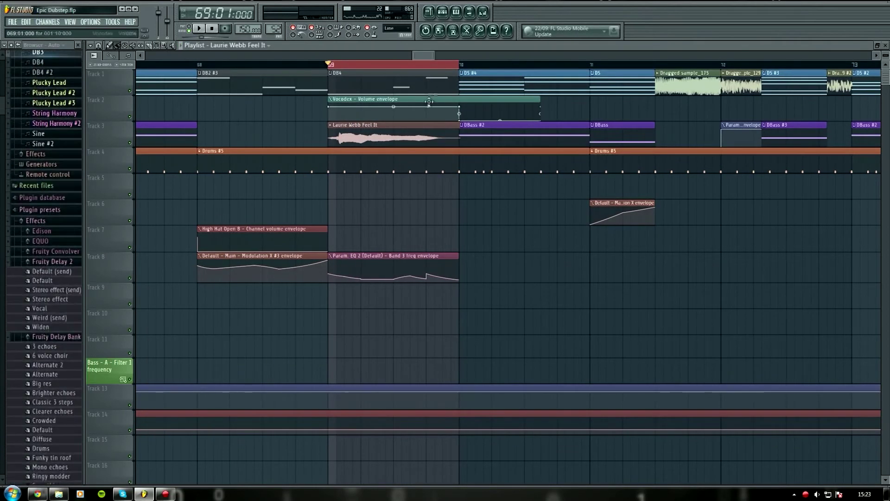
Reopen Vocodex from the mixer to audition the vocoded section, then play the playlist from bar 69.
key(F9)
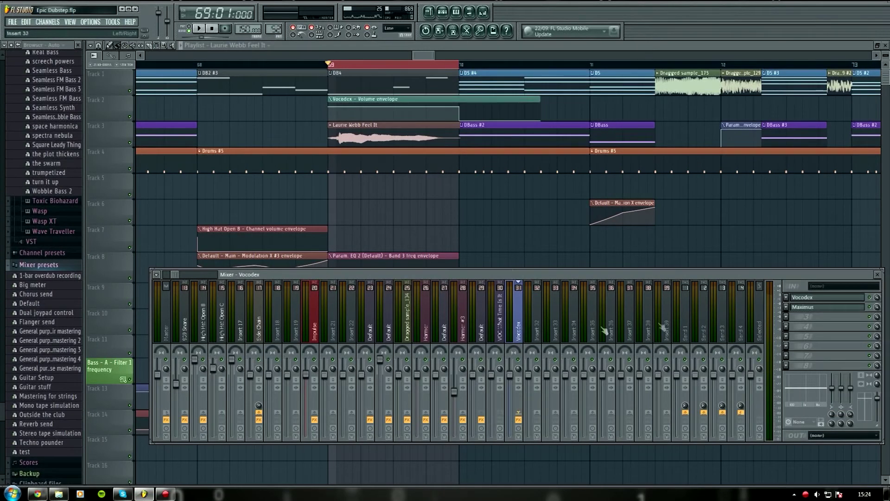
click(815, 297)
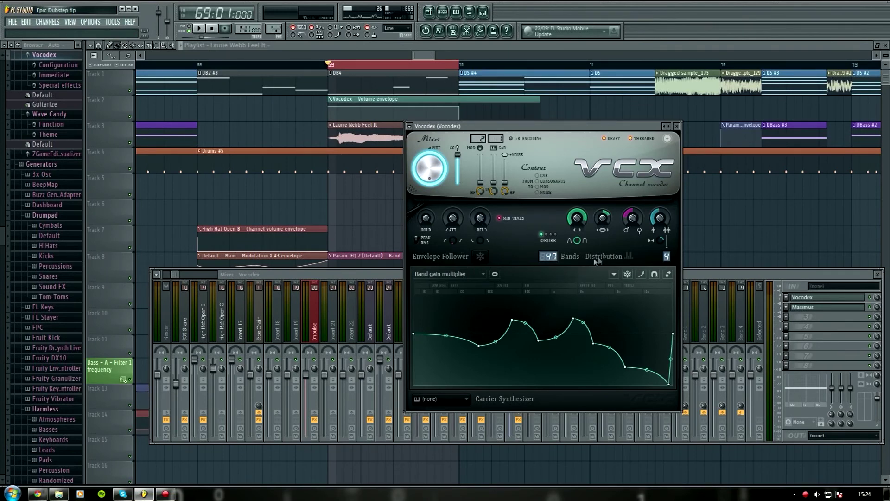
key(space)
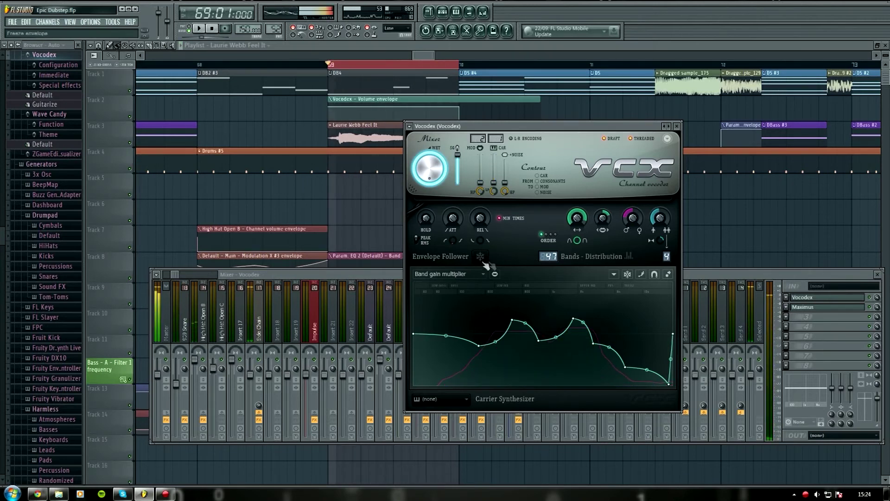
click(212, 29)
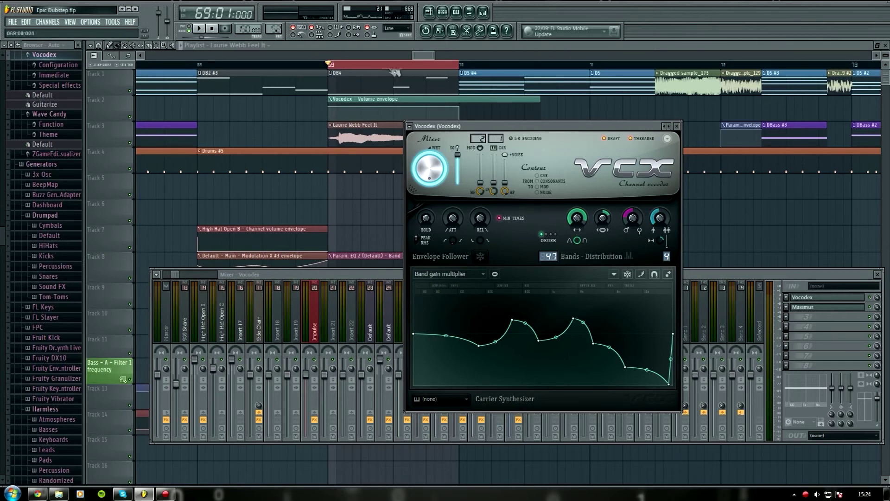
click(425, 55)
key(space)
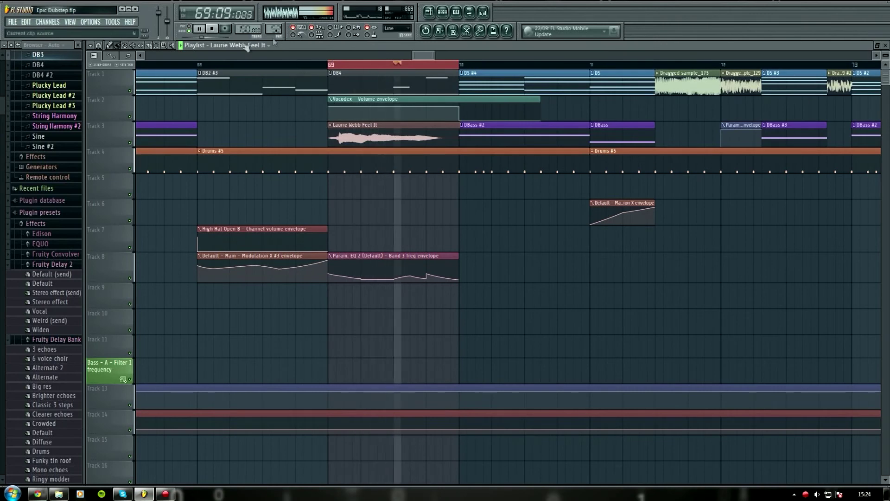
Solo Track 5's String Harmony, play it from bar 85, and stop.
click(213, 29)
scroll(457, 66, down, 3)
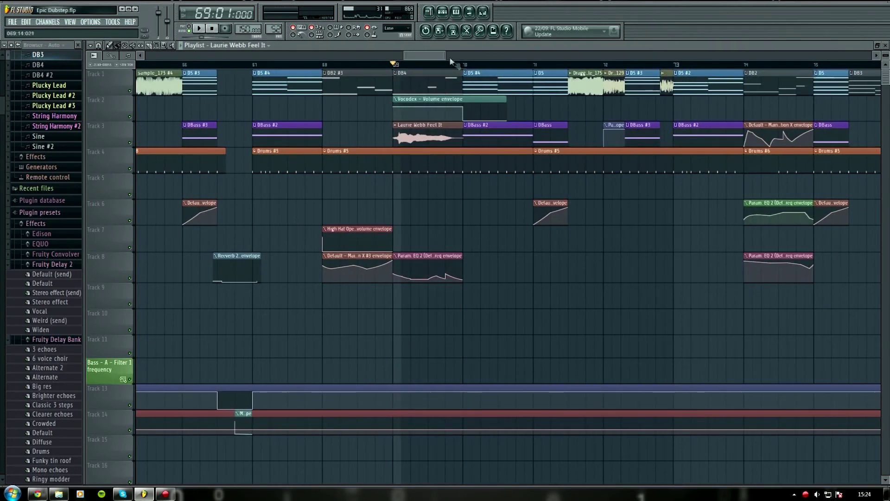
drag(436, 57, 491, 56)
scroll(490, 66, down, 2)
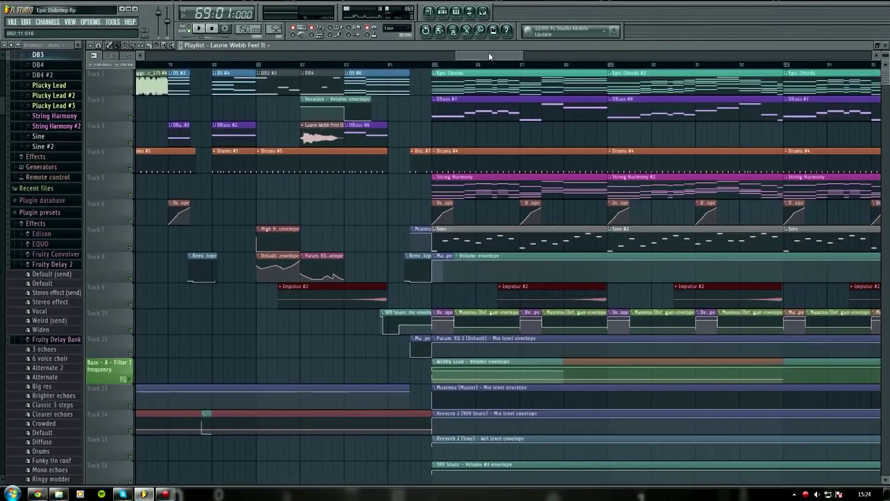
click(435, 67)
scroll(442, 68, up, 3)
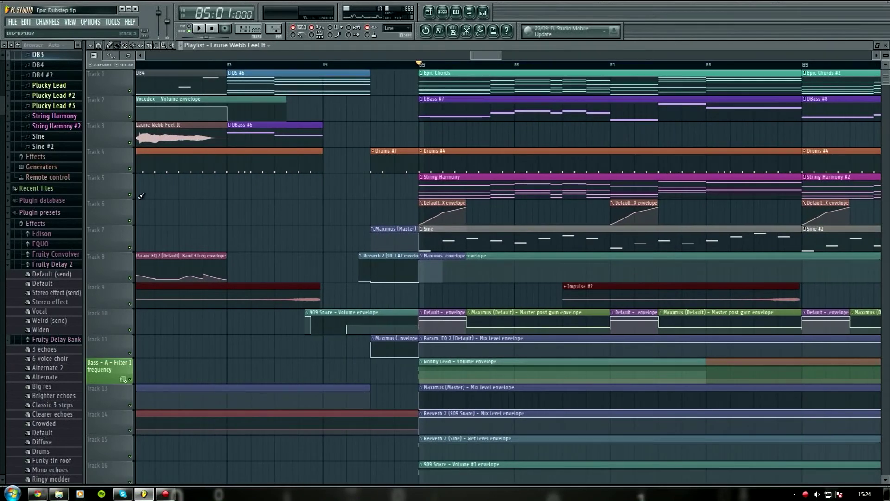
right_click(130, 194)
key(space)
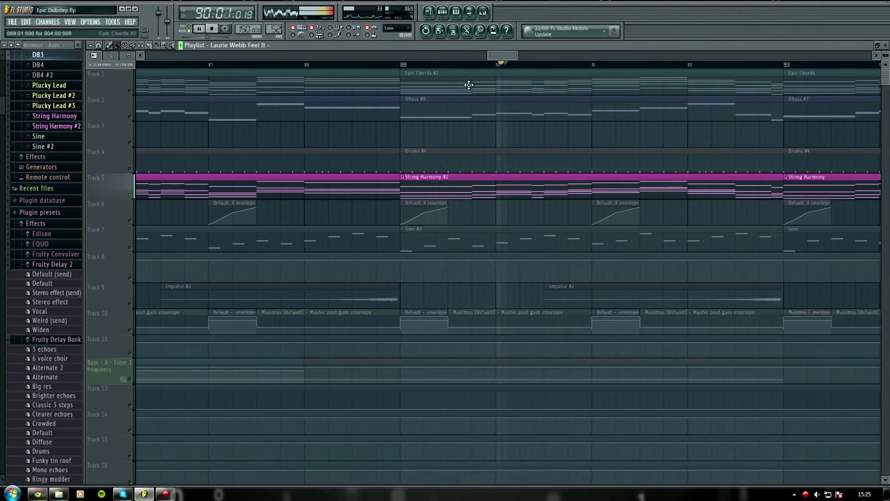
scroll(495, 70, down, 3)
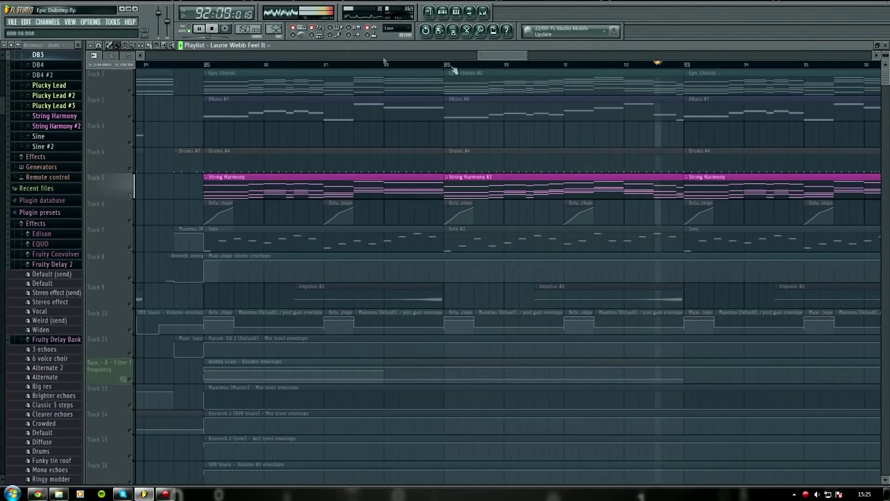
click(212, 28)
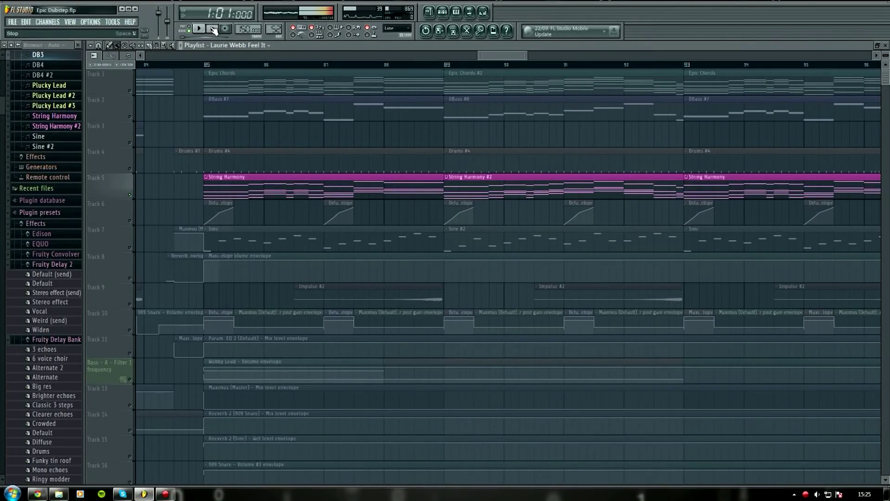
Show all channels in the DB3 channel rack, then play from bar 85 and stop.
click(443, 12)
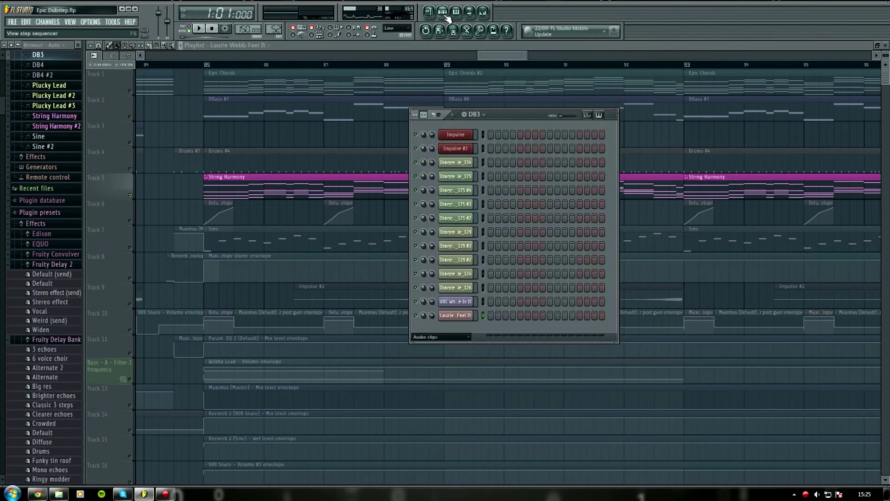
click(459, 338)
click(448, 376)
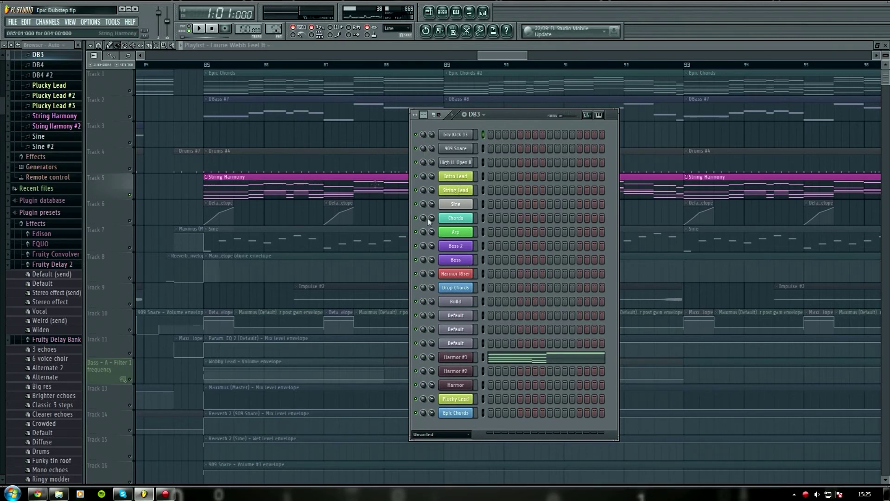
click(210, 64)
click(442, 12)
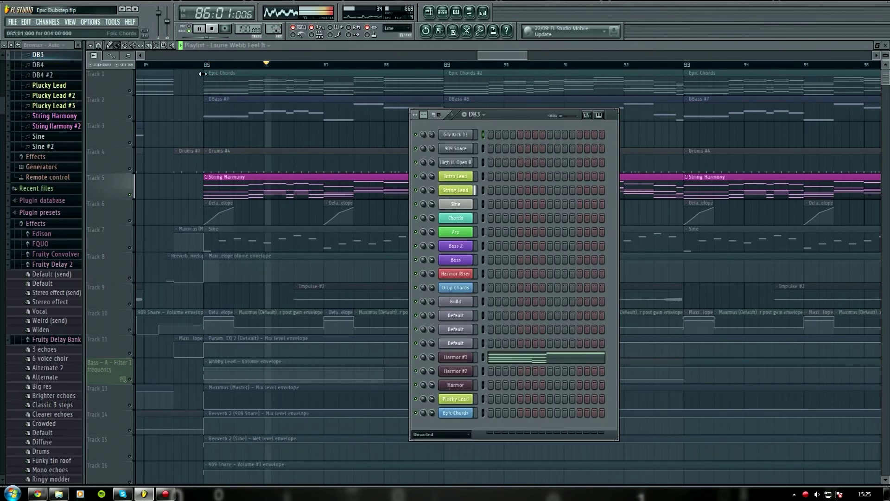
key(space)
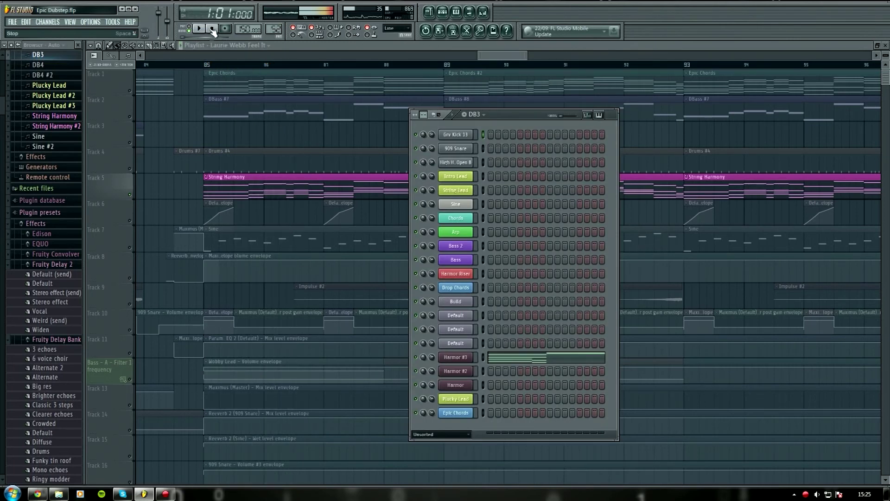
Open the String Lead channel's DirectWave Strings Solo program and collapse the Drumpad folder.
click(467, 191)
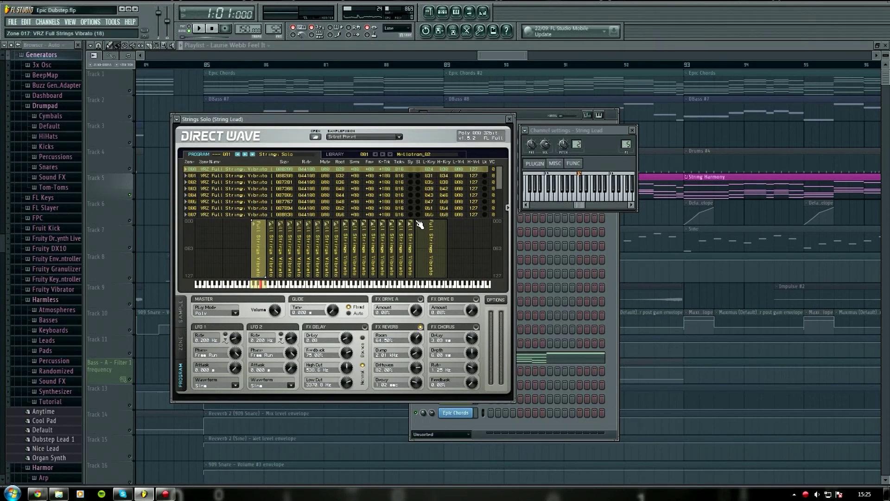
click(44, 106)
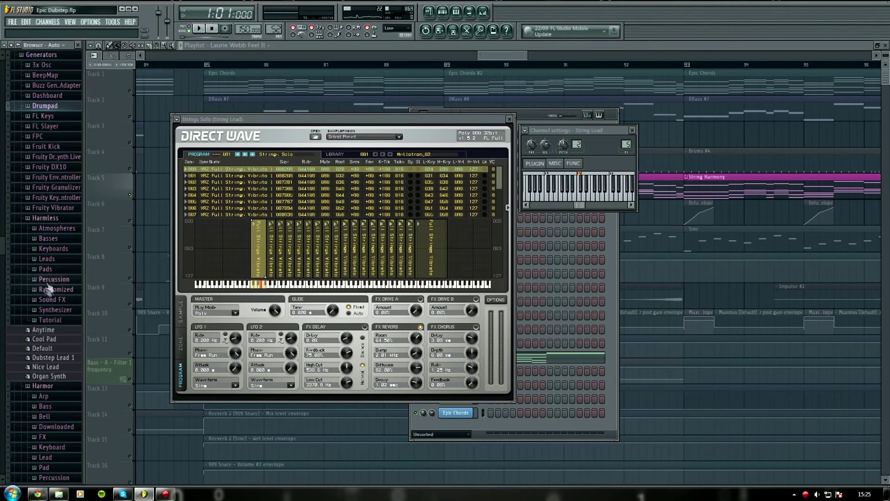
scroll(41, 218, up, 6)
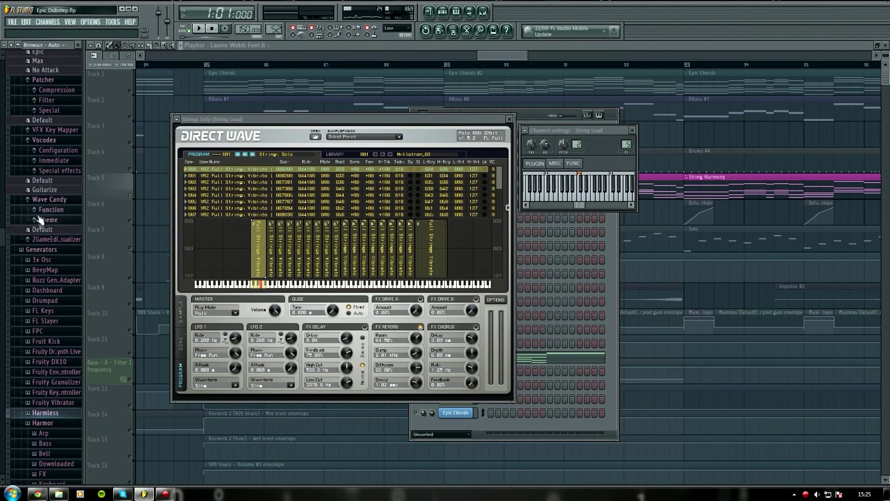
scroll(44, 232, down, 10)
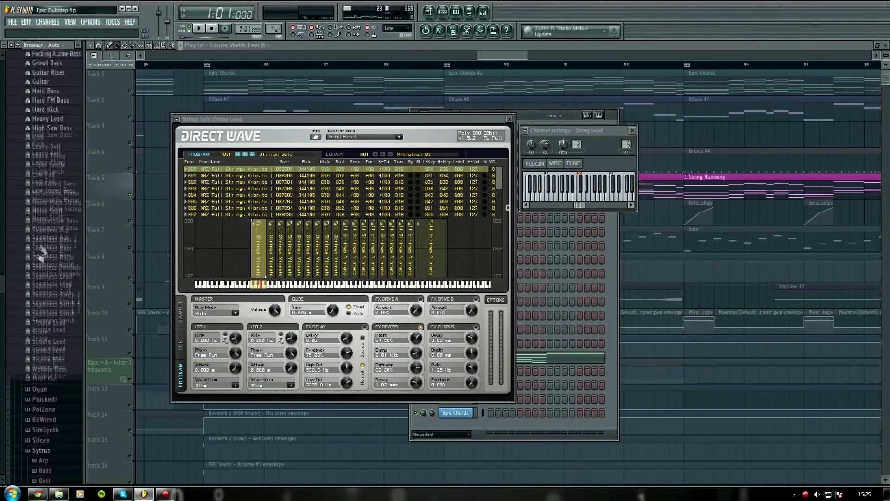
Collapse the Patterns, Current project and Plugin presets browser folders.
drag(2, 287, 3, 64)
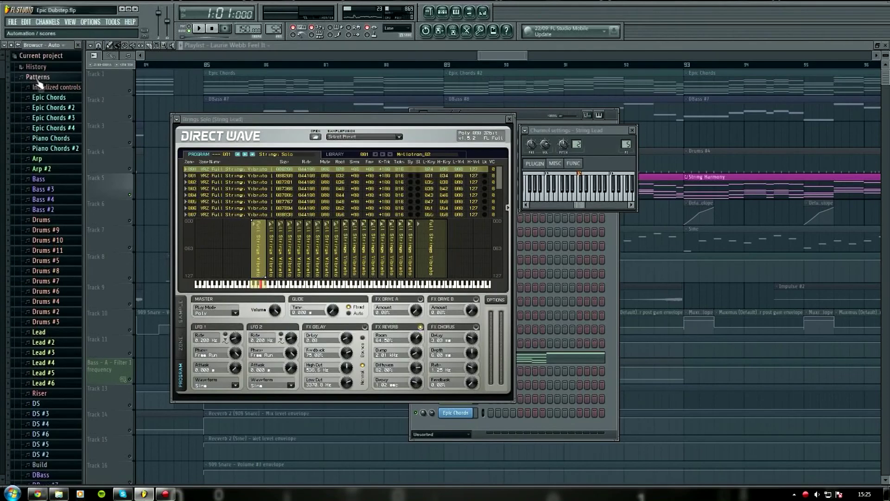
click(39, 77)
click(39, 56)
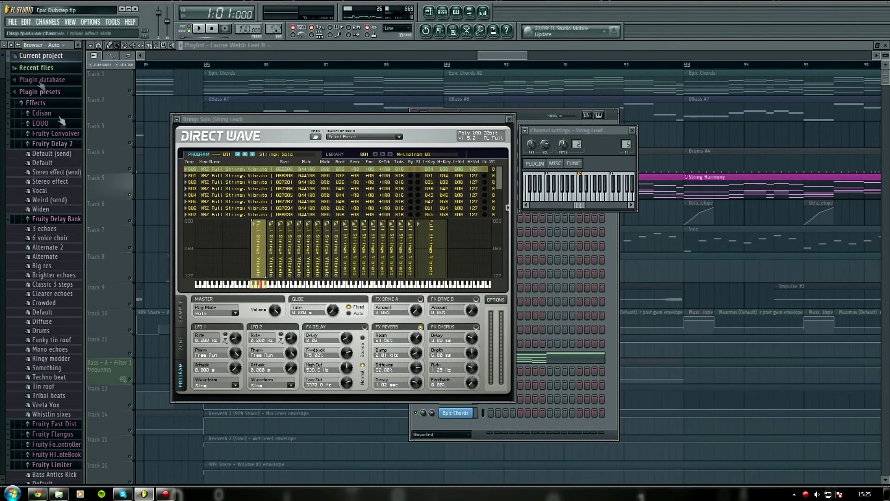
click(32, 92)
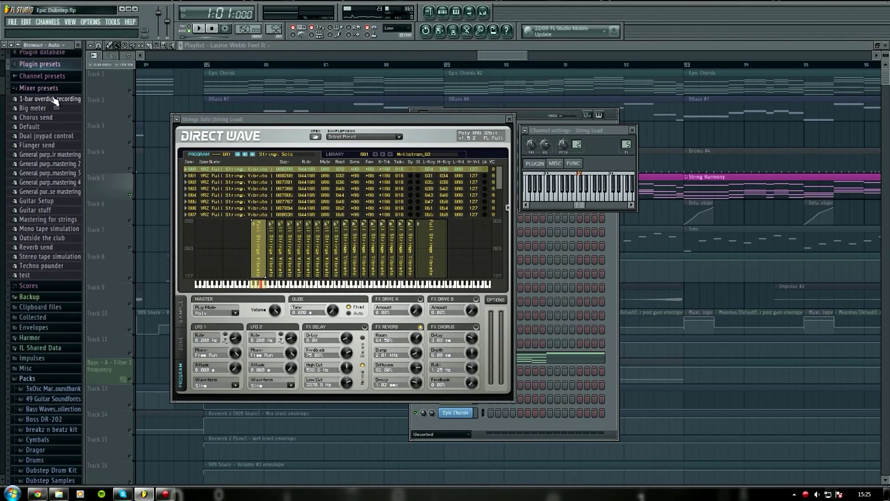
scroll(55, 101, down, 10)
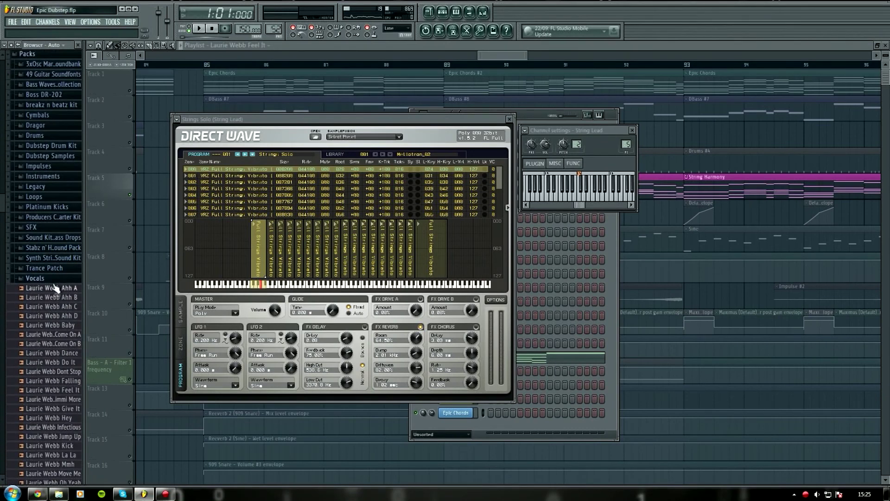
Collapse Vocals and expand Instruments > Orchestral in the browser packs.
click(51, 280)
click(55, 285)
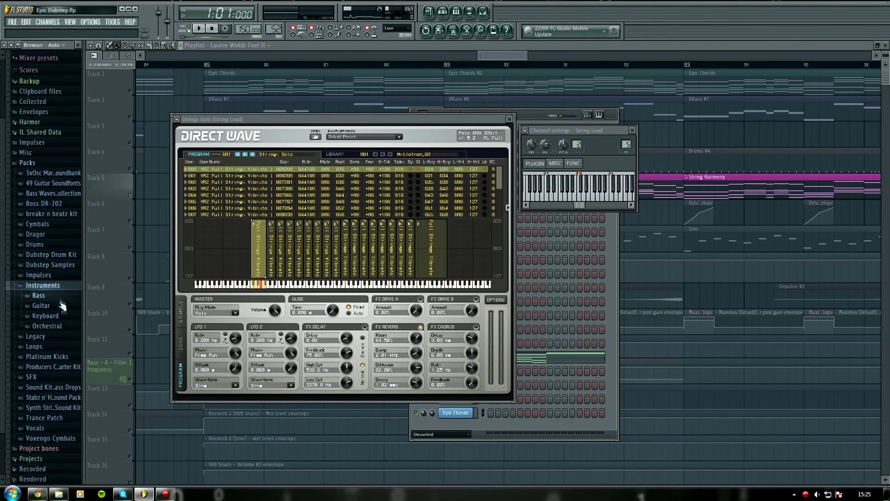
click(50, 326)
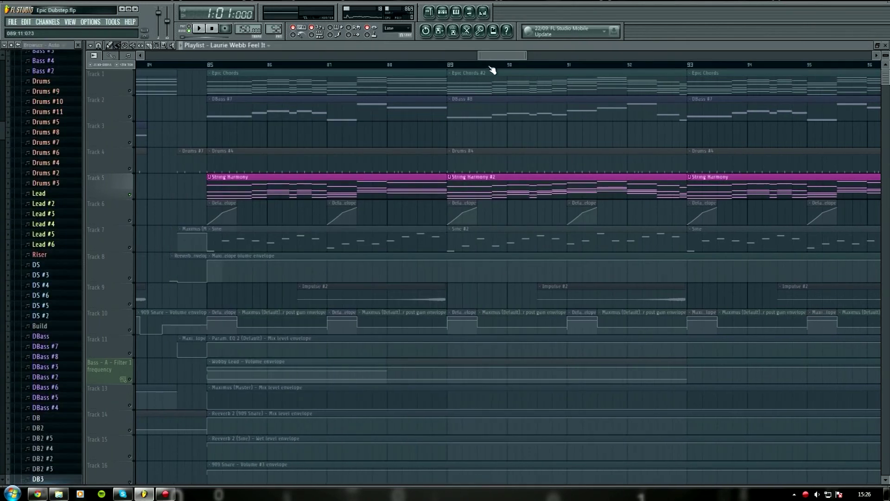
Solo Track 9's Impulse clips and audition them from around bar 86.
right_click(130, 195)
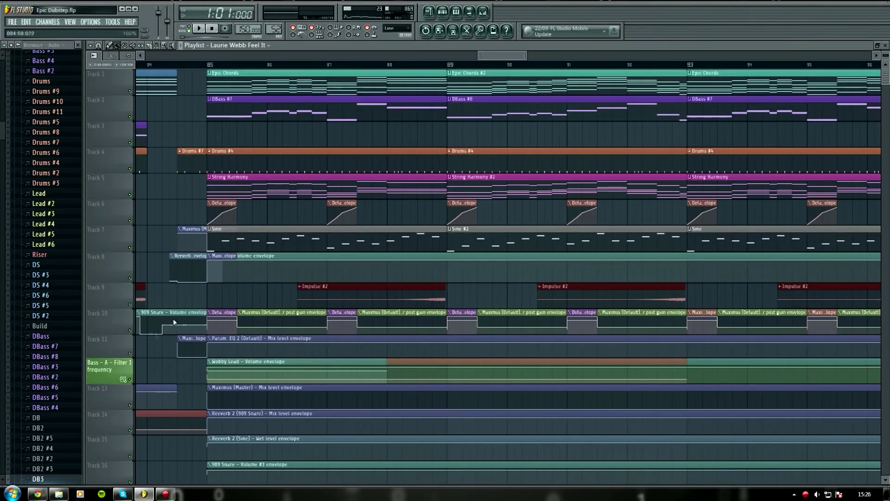
right_click(130, 305)
click(411, 67)
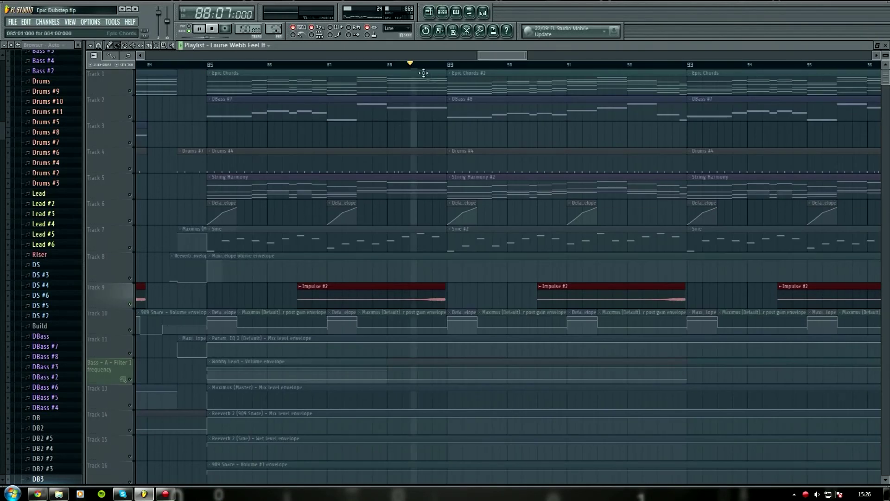
key(space)
click(315, 67)
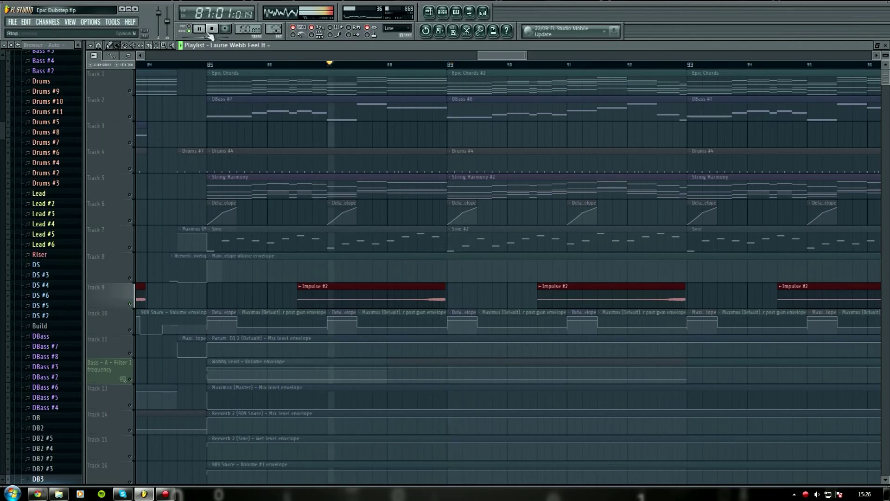
key(space)
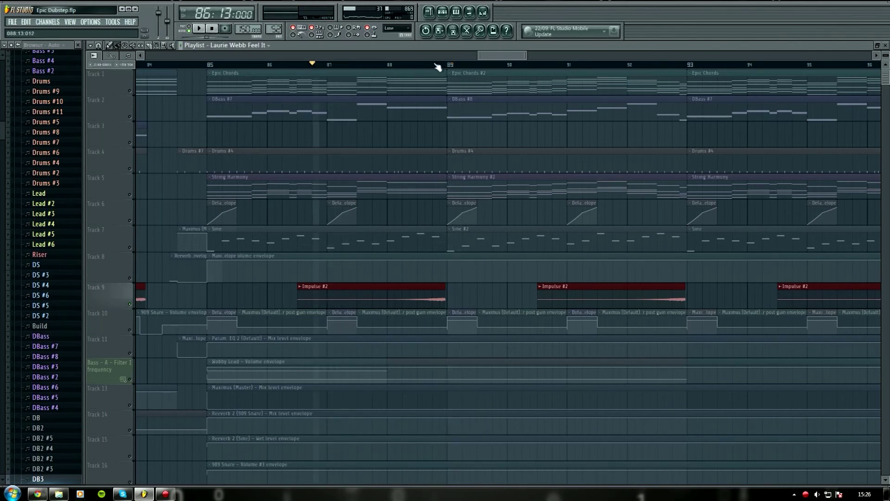
scroll(438, 67, down, 2)
key(space)
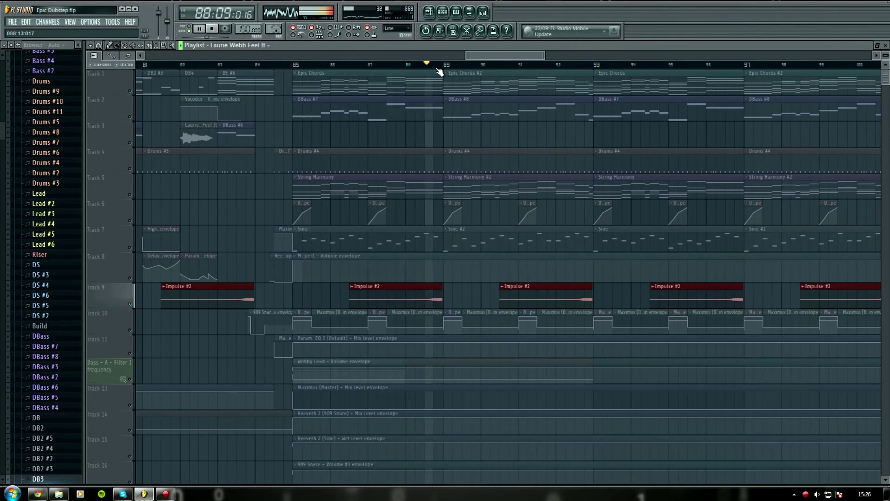
click(212, 28)
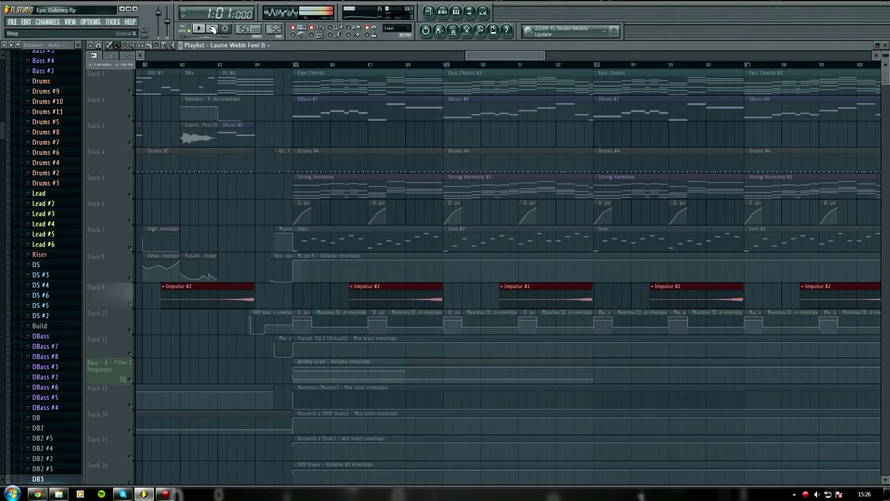
Play from bar 101 with Track 2's Plucky Lead and Track 1's Epic Chords soloed, then stop.
scroll(552, 70, down, 3)
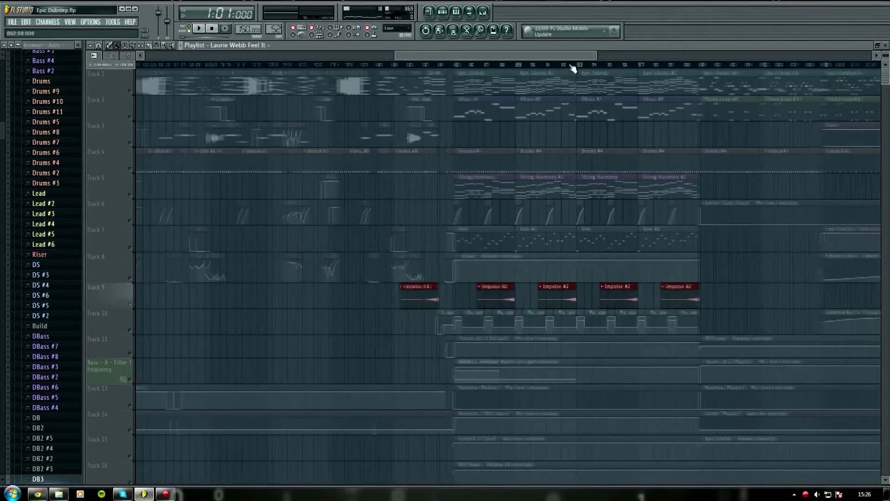
scroll(574, 69, down, 3)
click(535, 67)
scroll(535, 68, up, 5)
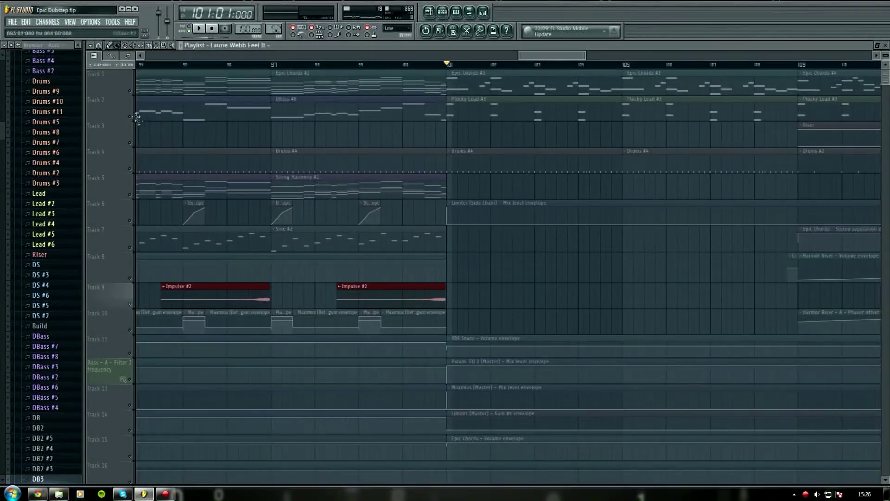
click(134, 116)
key(space)
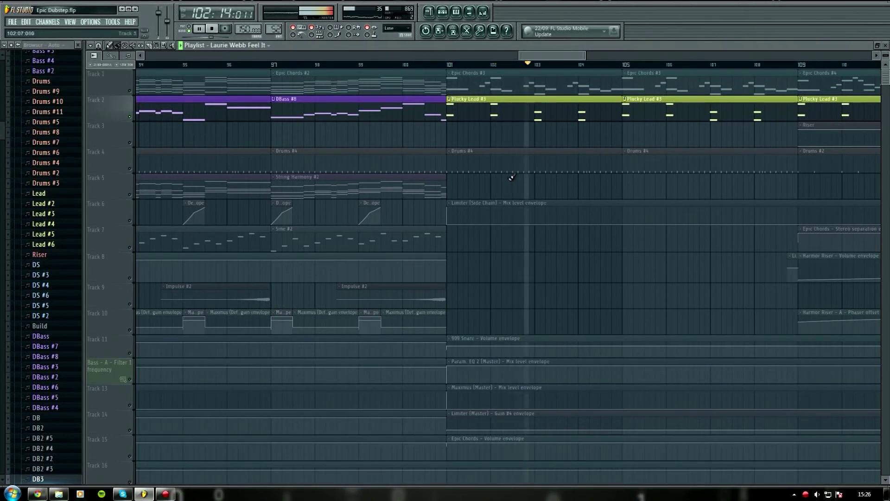
click(130, 92)
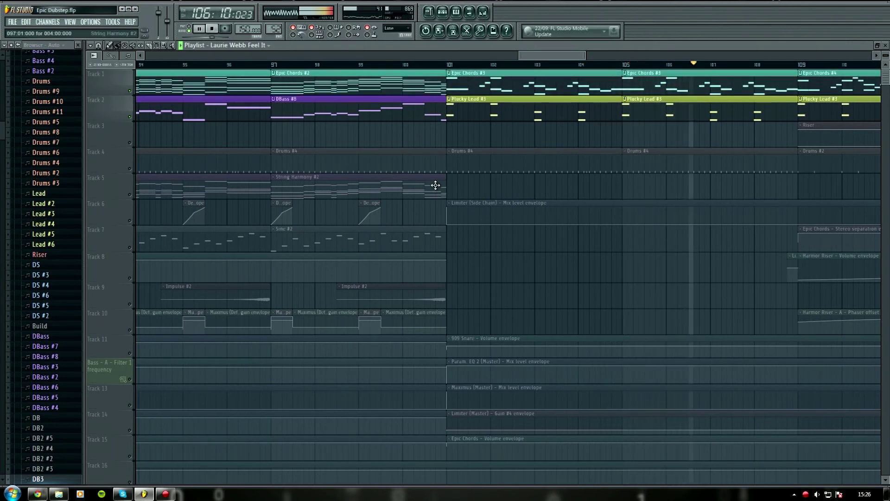
scroll(559, 68, down, 2)
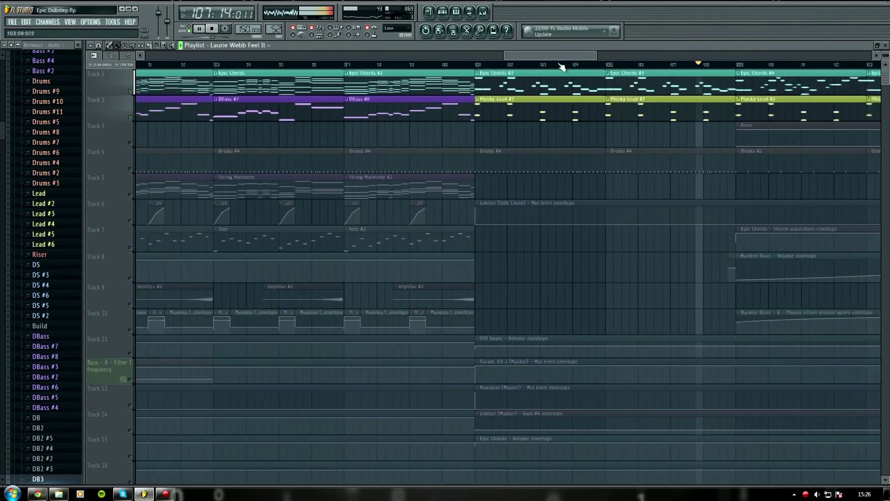
click(214, 29)
click(443, 12)
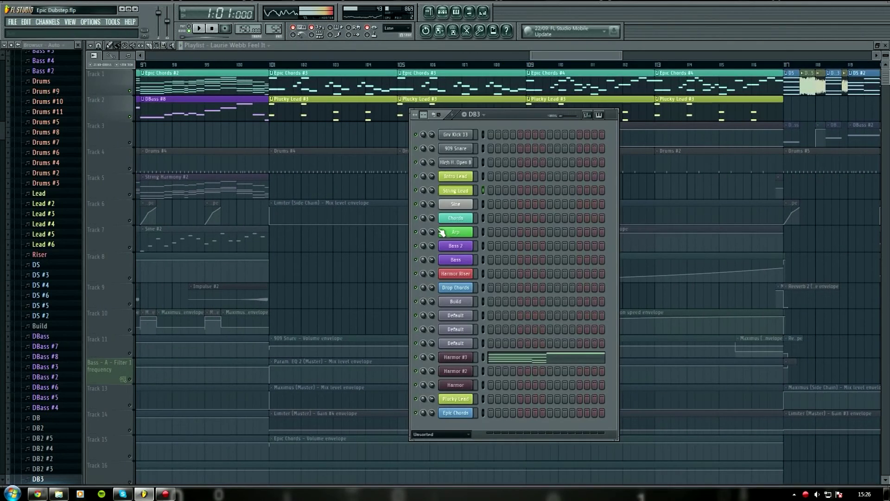
click(465, 399)
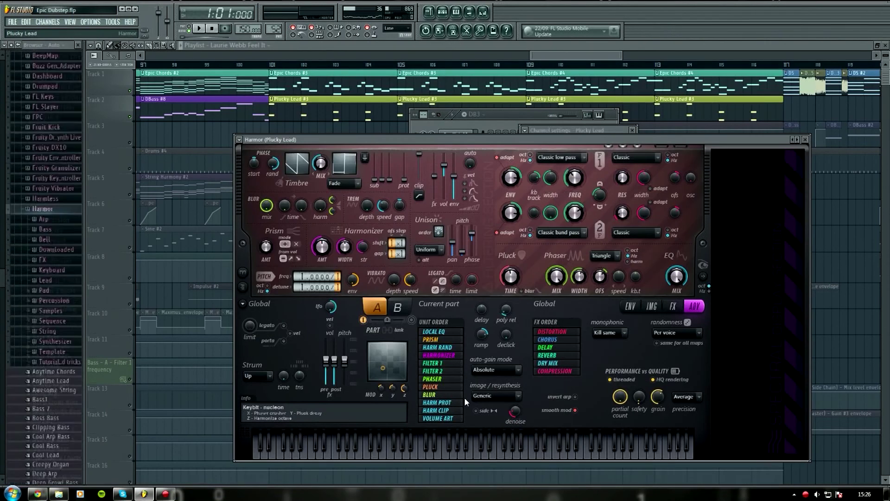
click(629, 308)
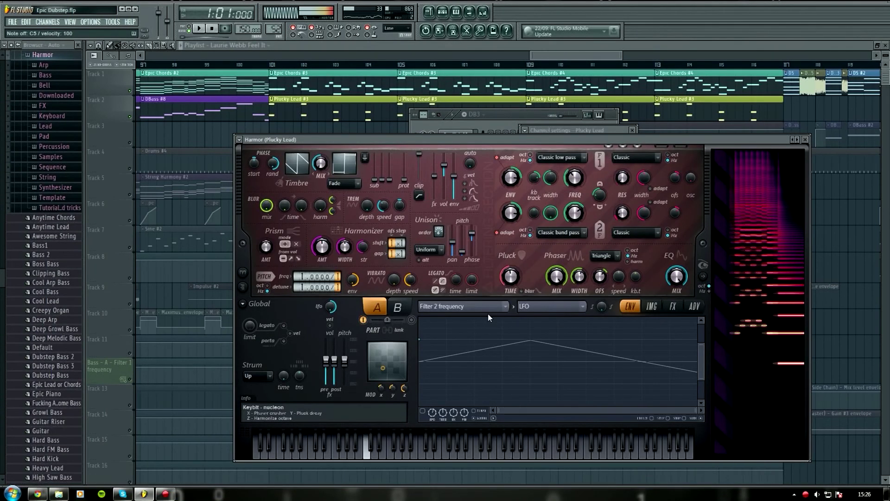
click(499, 308)
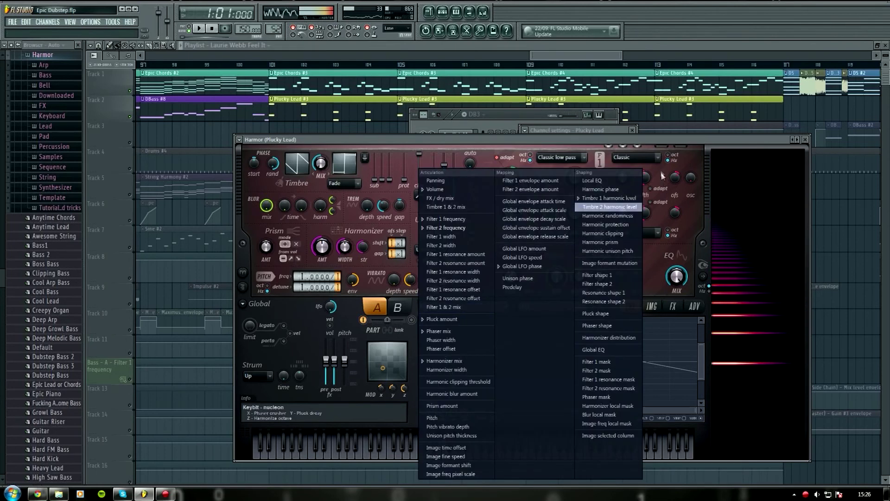
click(693, 153)
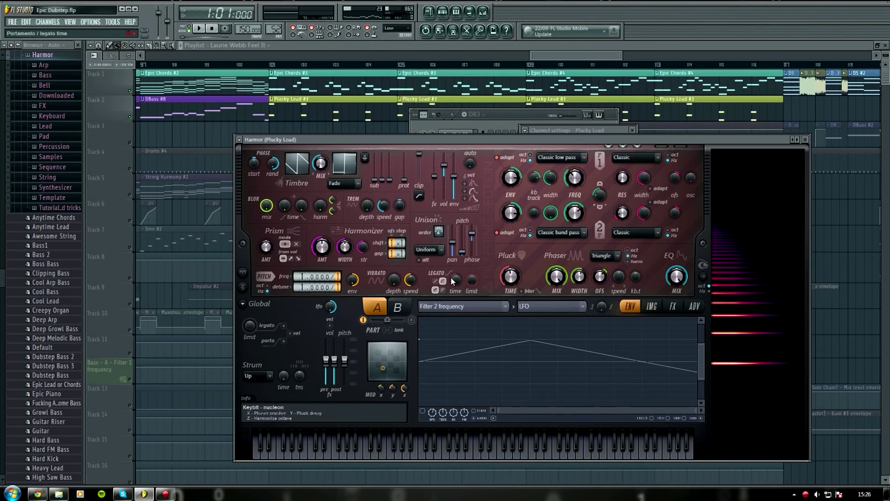
click(436, 250)
click(438, 252)
click(436, 251)
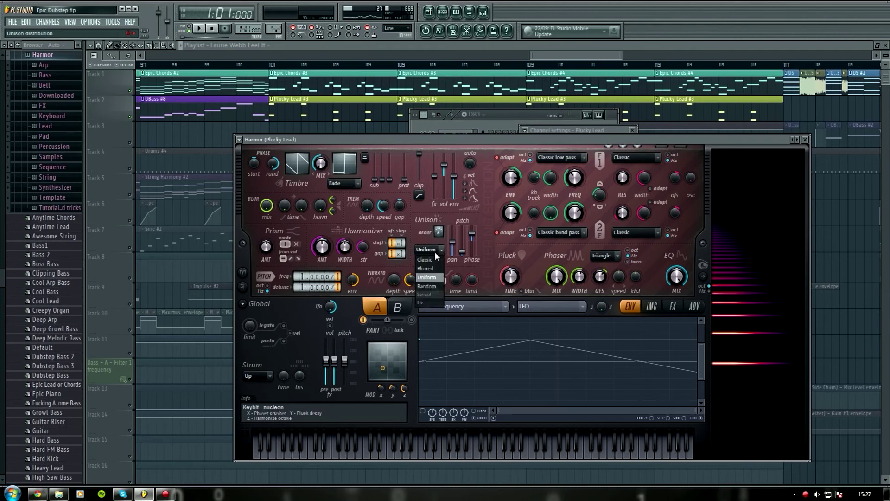
click(439, 278)
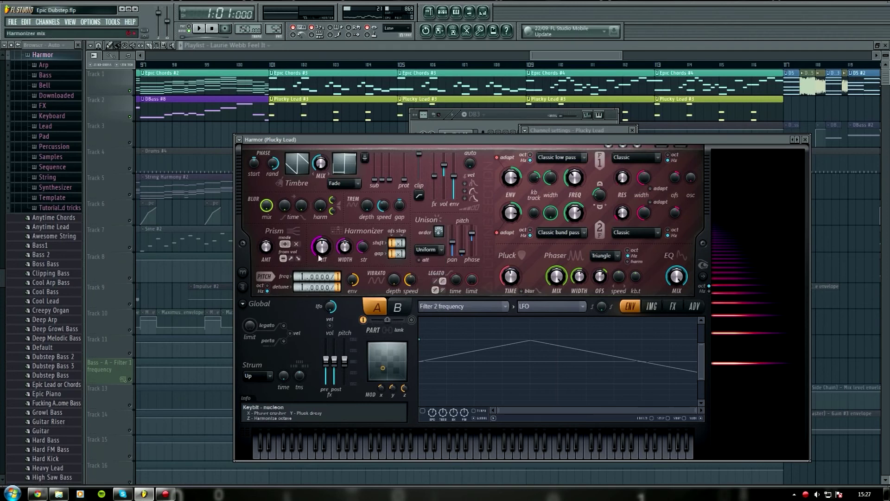
key(z)
Keep the phaser waveform unchanged and view Harmor's Phaser mix and Harmonizer mix envelopes.
click(618, 256)
click(619, 259)
click(507, 306)
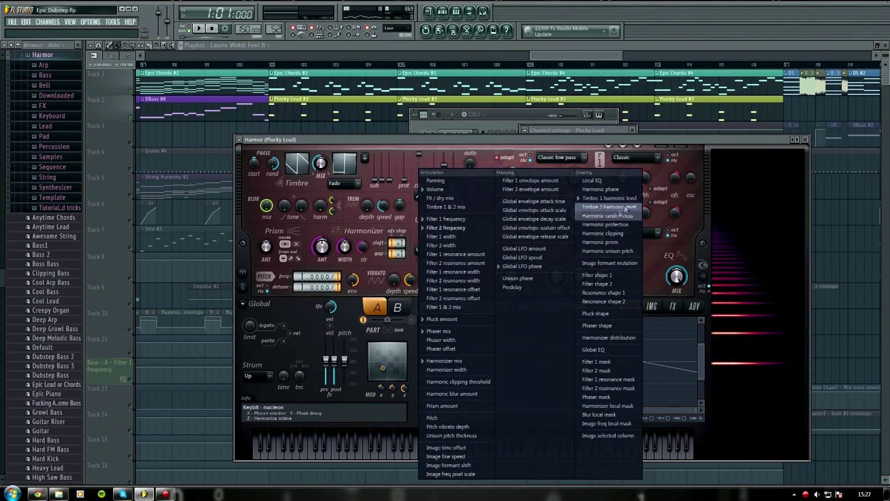
click(461, 331)
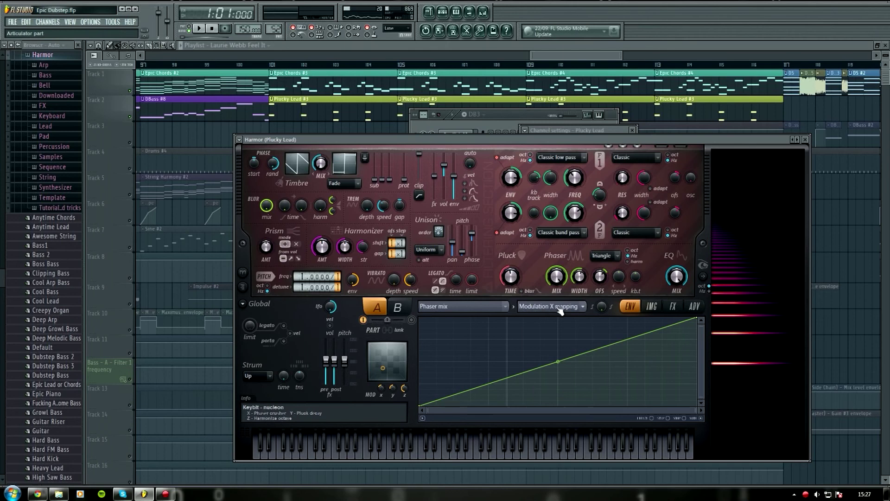
click(494, 315)
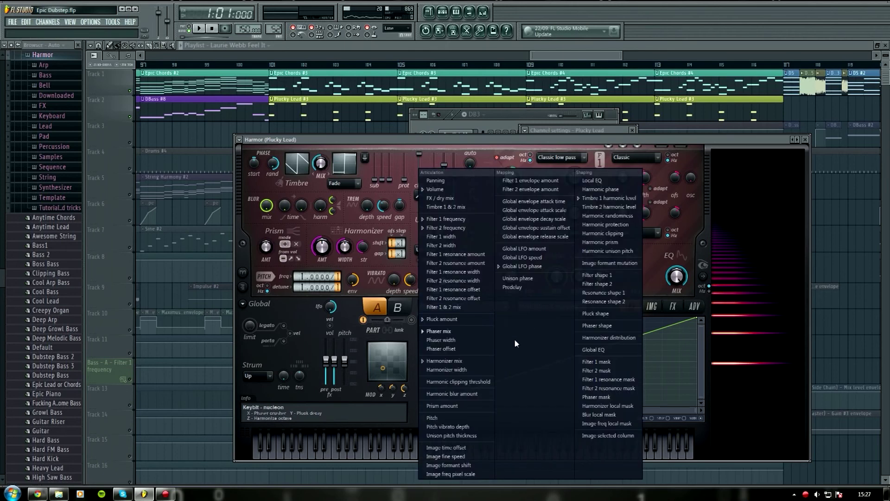
click(484, 362)
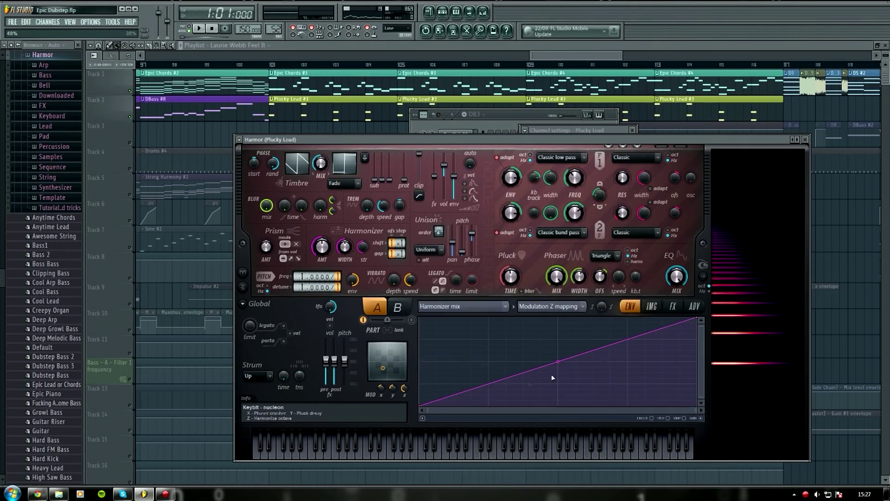
View the Timbre 1 harmonic level envelope, then the Filter 1 frequency envelope, previewing a note.
click(491, 309)
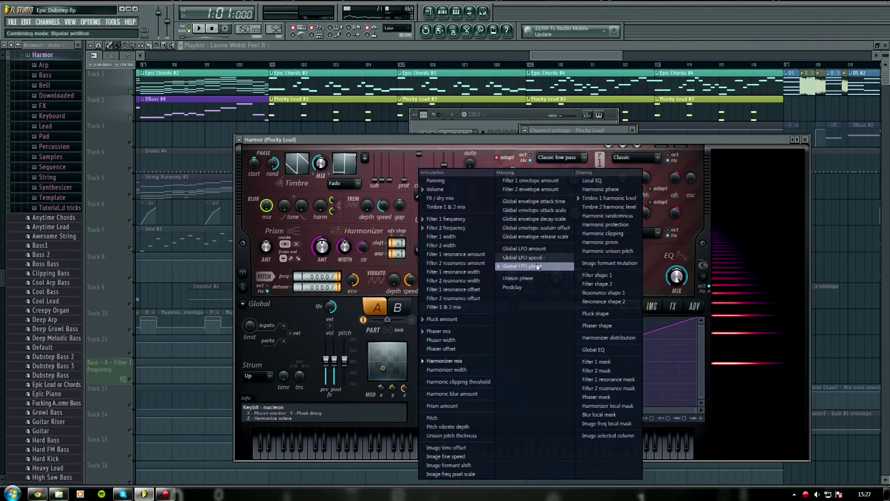
click(609, 198)
drag(701, 362, 701, 321)
drag(450, 410, 735, 438)
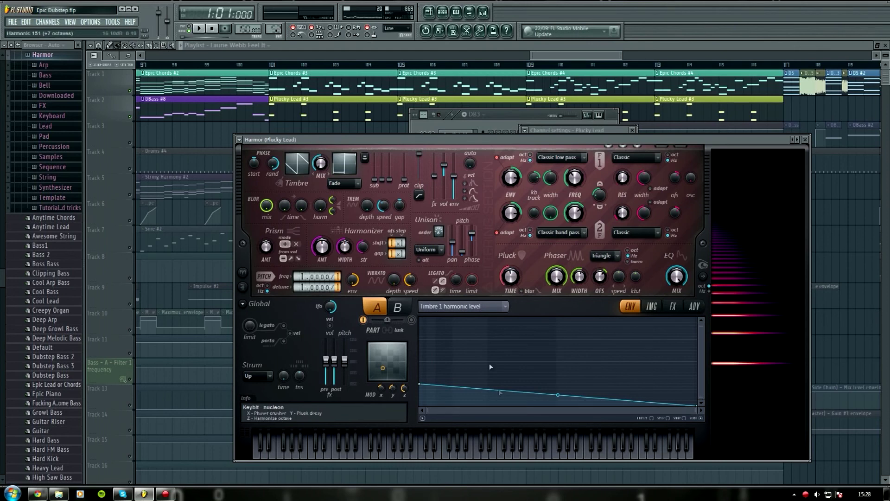
click(491, 307)
click(464, 219)
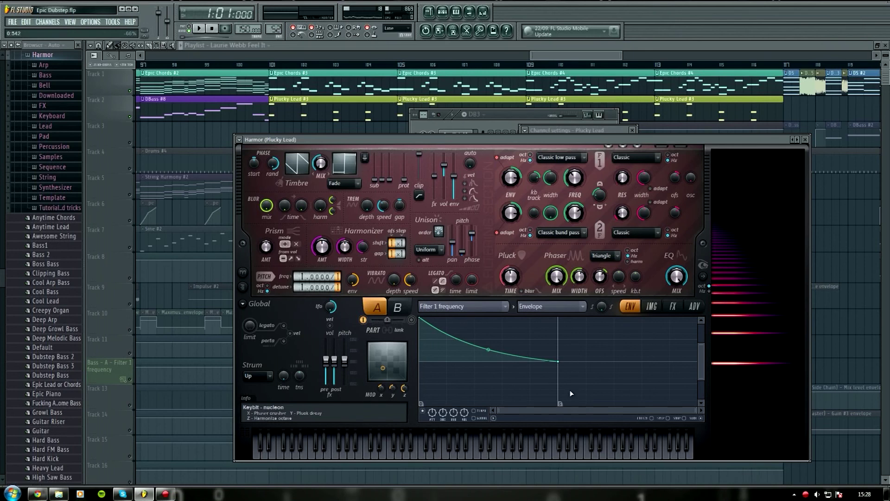
key(z)
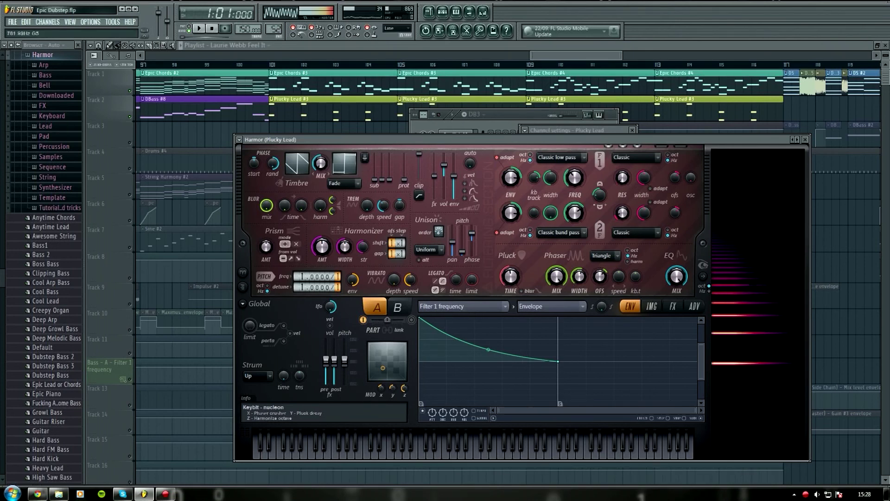
Stop playback and view the Filter 2 frequency velocity mapping, playing C4 to hear it.
click(213, 29)
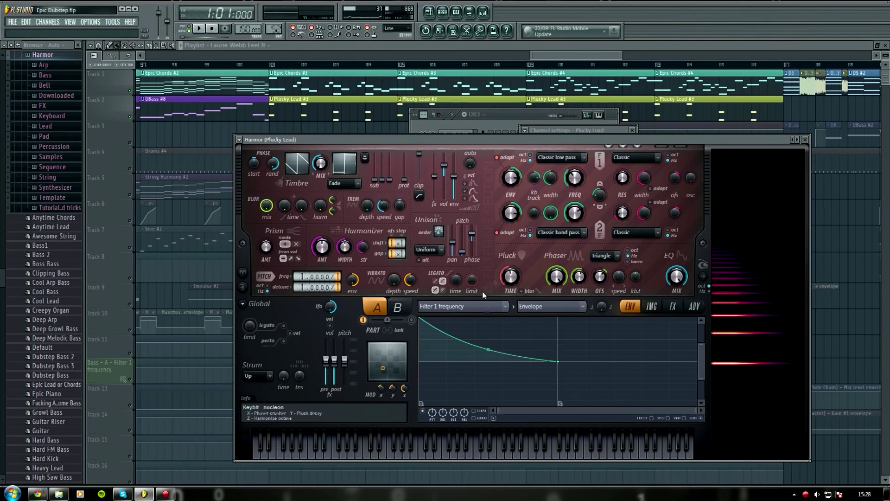
click(497, 307)
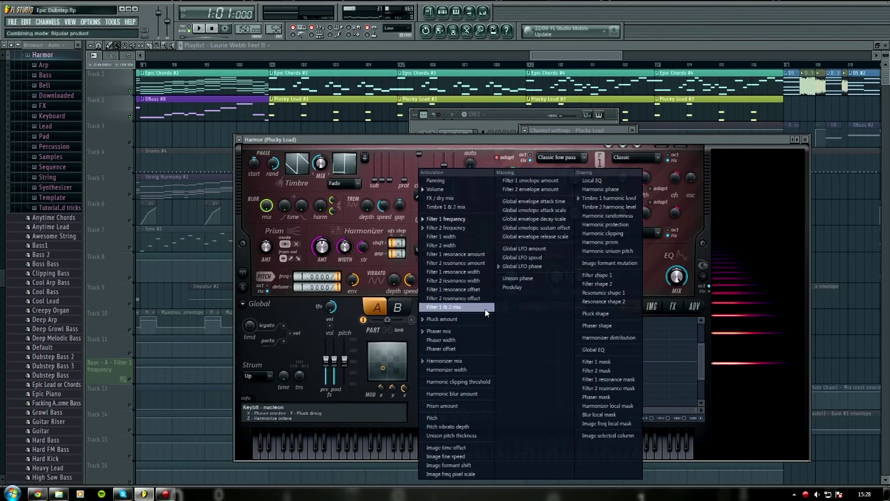
click(450, 234)
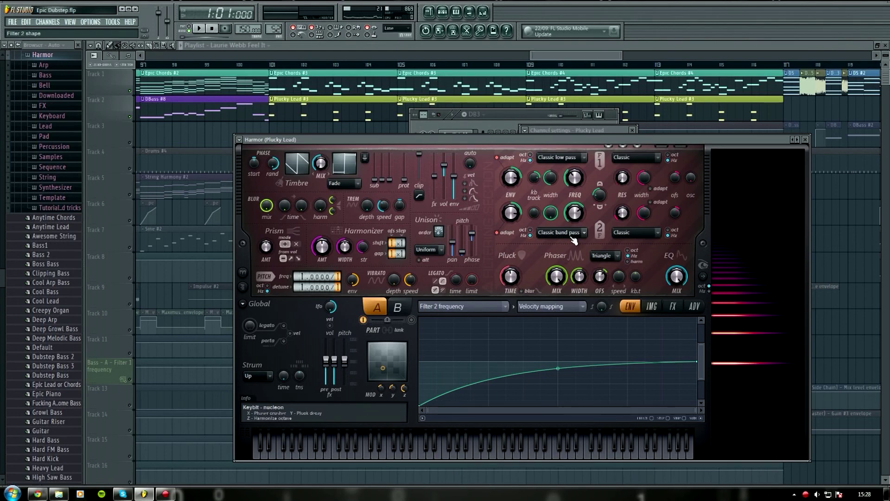
key(z)
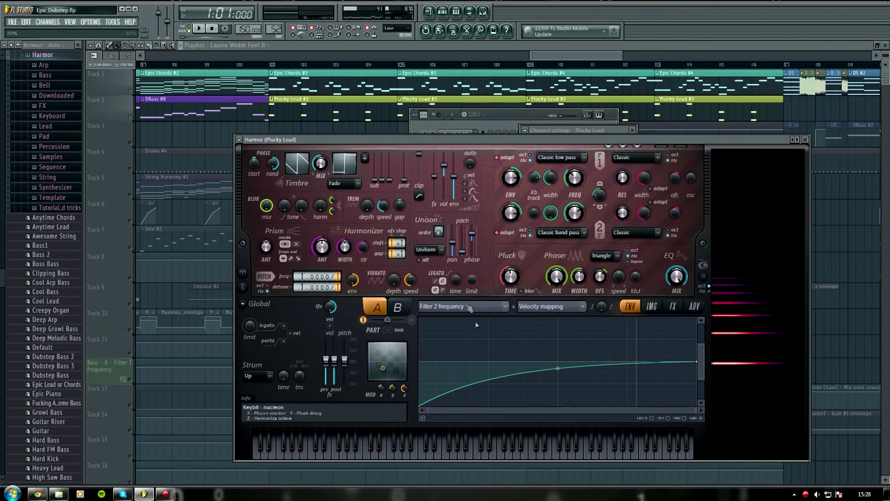
View the Global LFO phase mapping, then close the Harmor editor without changing the target.
click(482, 306)
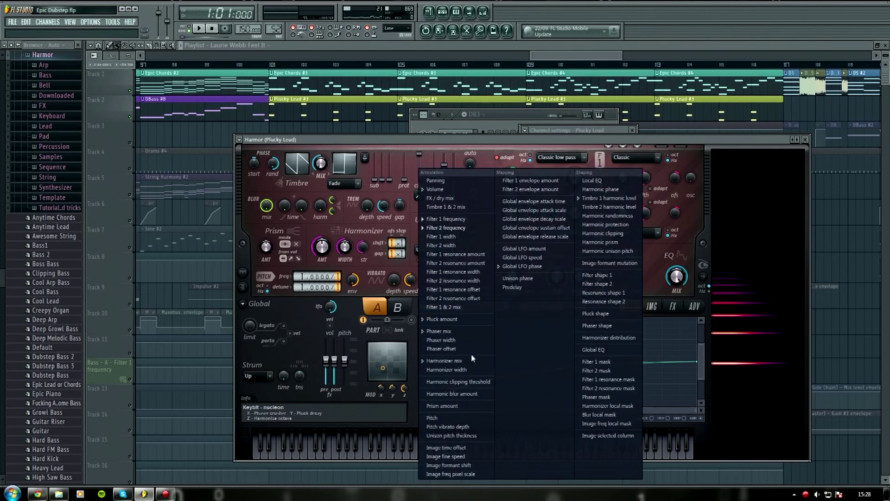
click(526, 267)
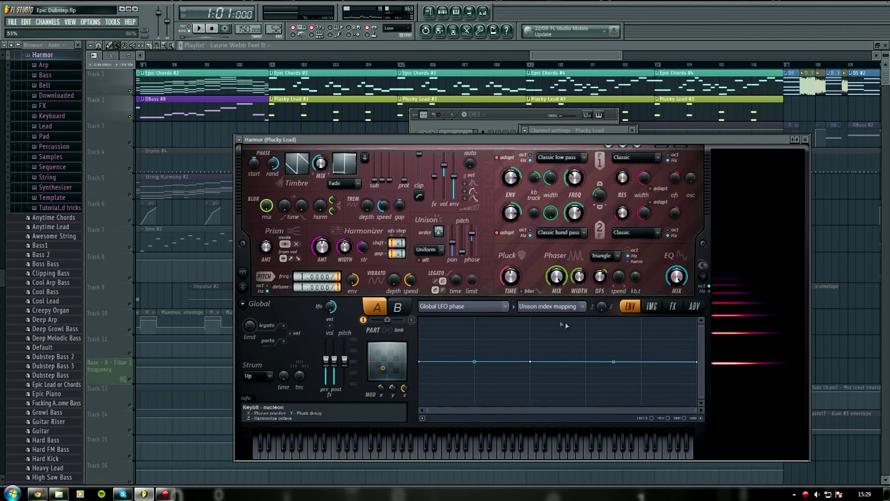
click(507, 307)
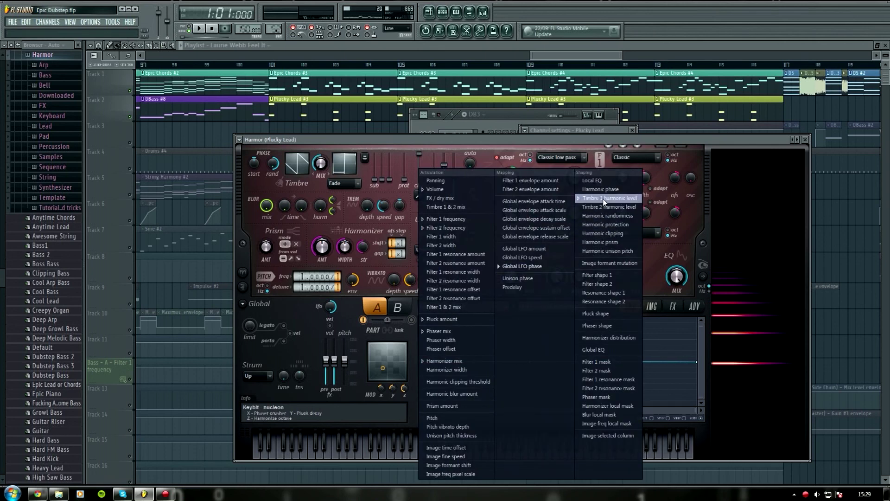
click(658, 140)
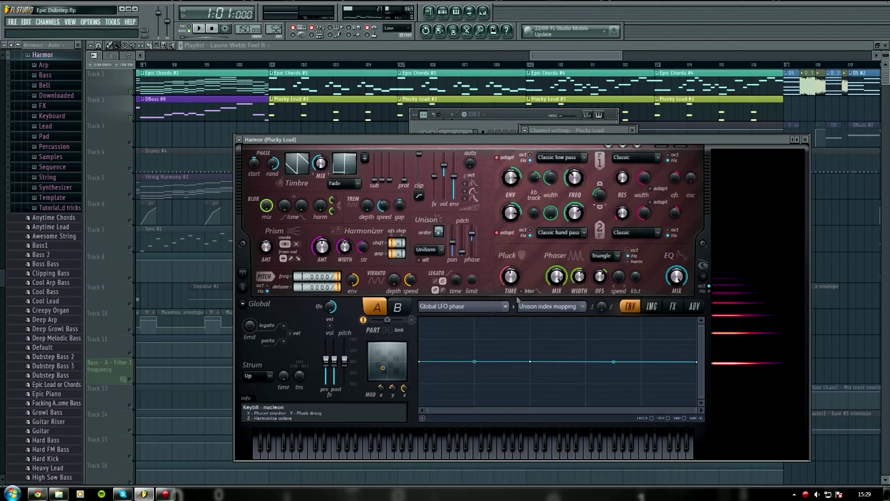
click(807, 141)
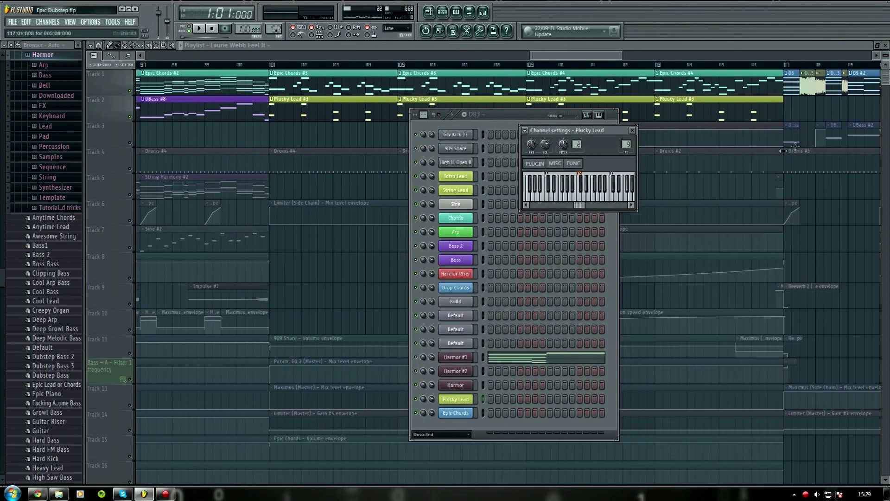
Close the Plucky Lead channel settings and channel rack, and zoom out the playlist around bars 106–128.
click(632, 131)
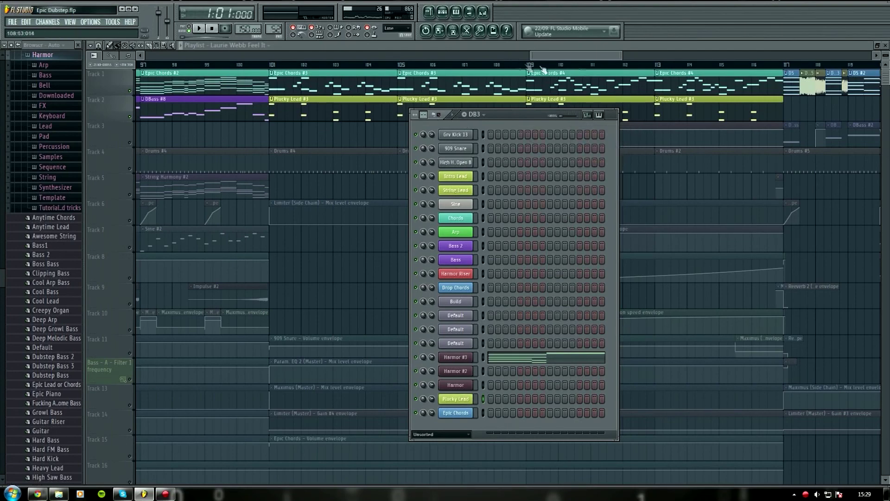
drag(586, 57, 620, 61)
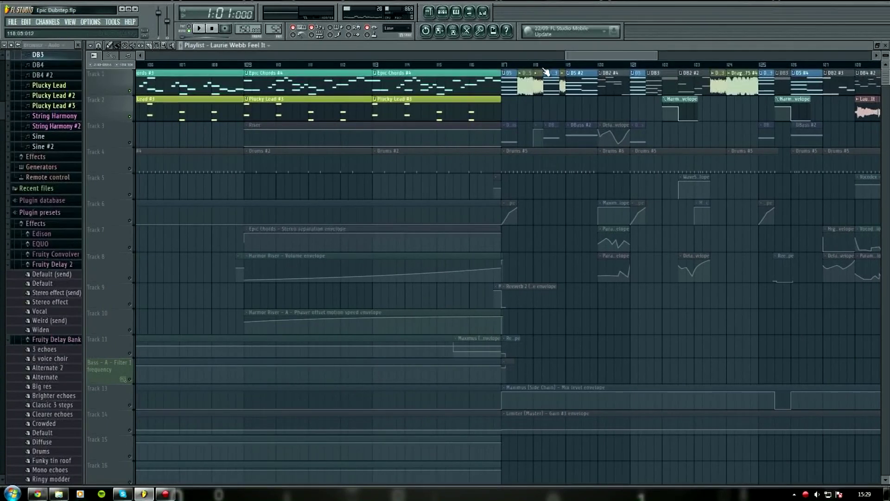
scroll(496, 69, down, 8)
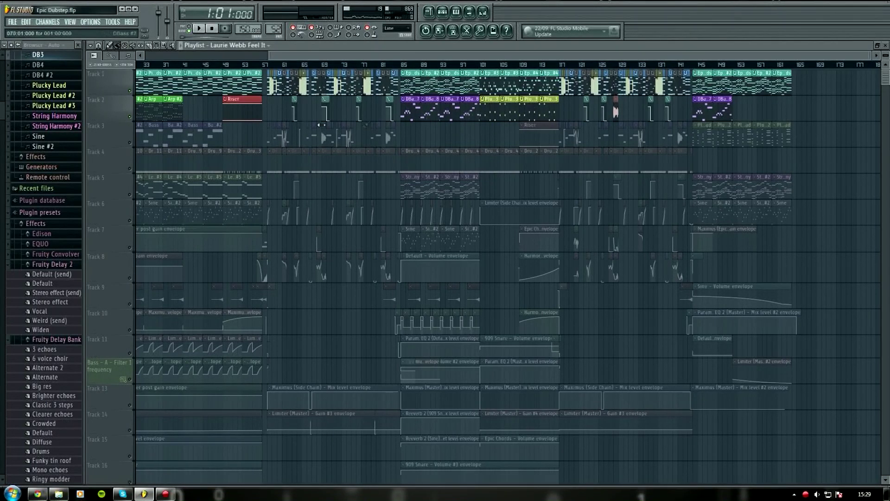
Unmute all playlist tracks and play the song from bar 145.
right_click(130, 117)
right_click(130, 116)
click(699, 65)
key(space)
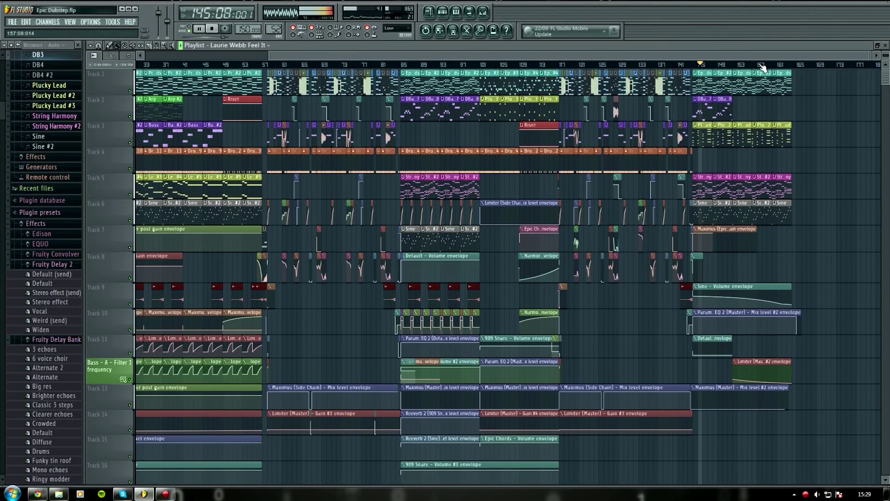
Jump playback ahead to bar 158, then stop and return to the start.
scroll(763, 66, down, 2)
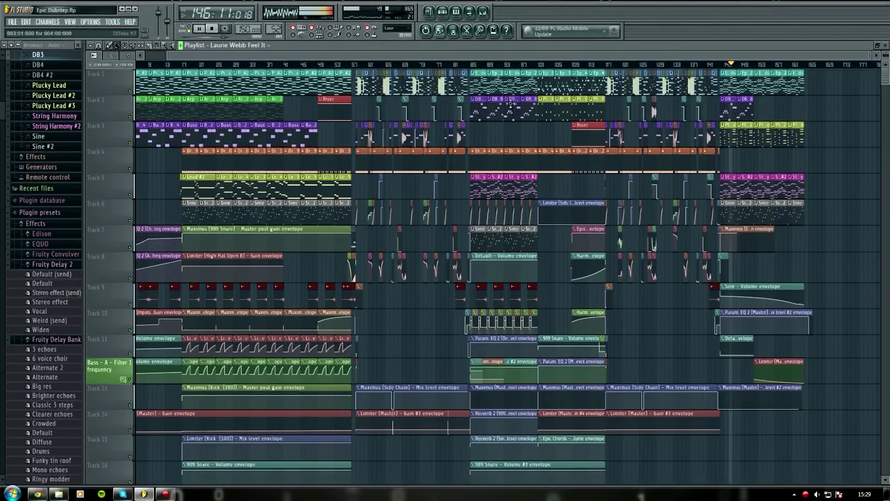
scroll(717, 139, down, 1)
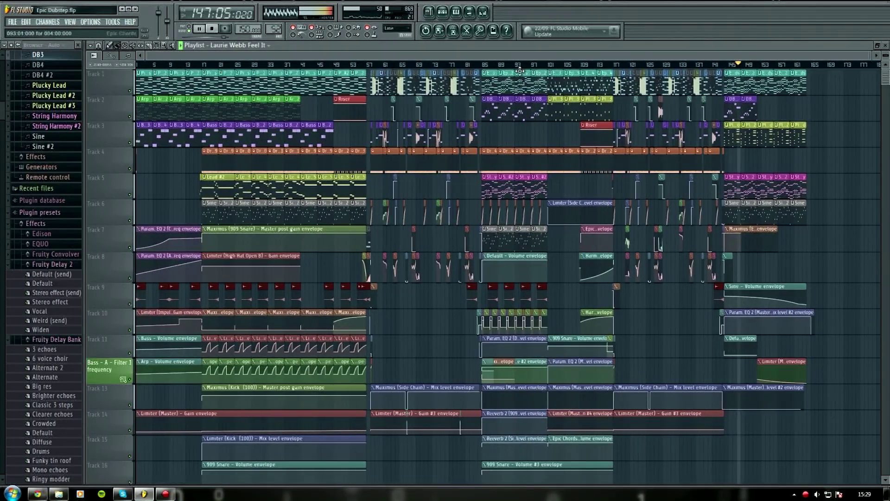
click(789, 65)
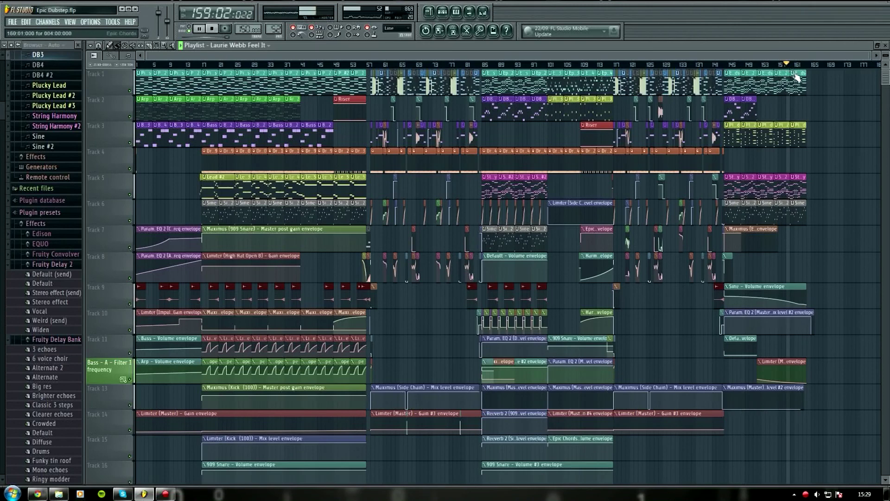
click(213, 29)
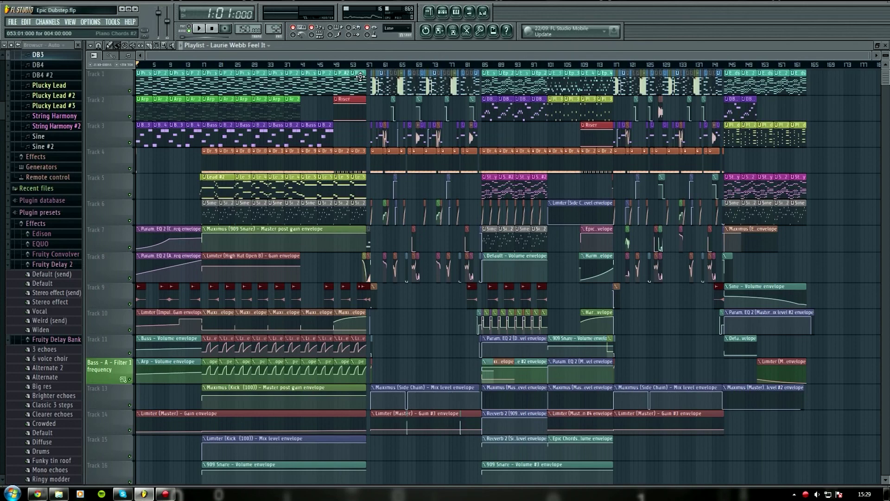
scroll(402, 68, up, 1)
scroll(405, 69, down, 1)
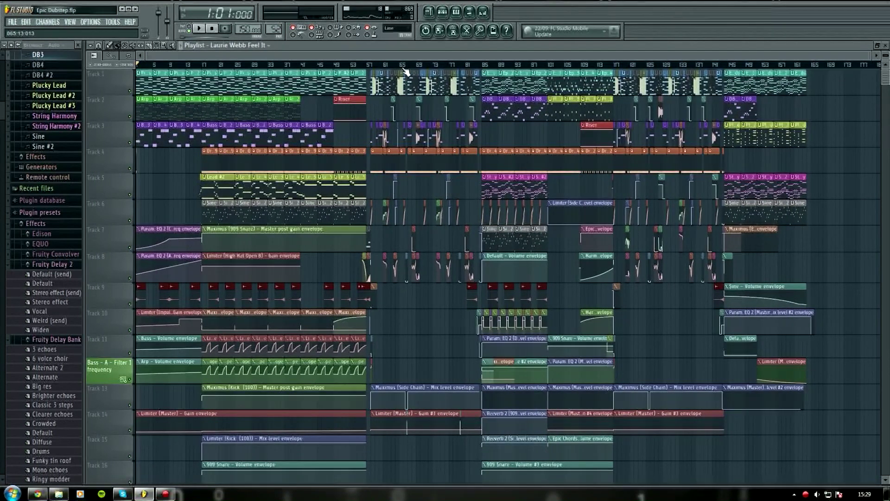